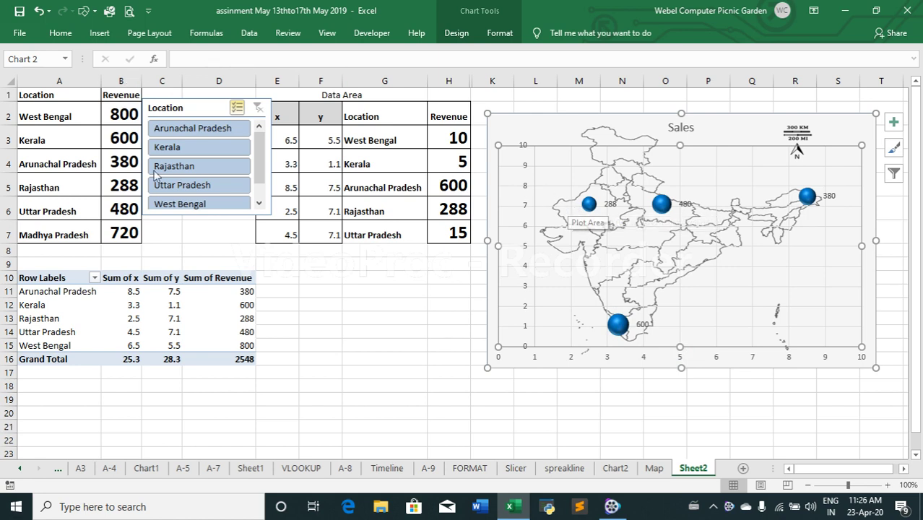
- Test the Location slicer by filtering out West Bengal, Uttar Pradesh and other states, then clearing it
click(207, 204)
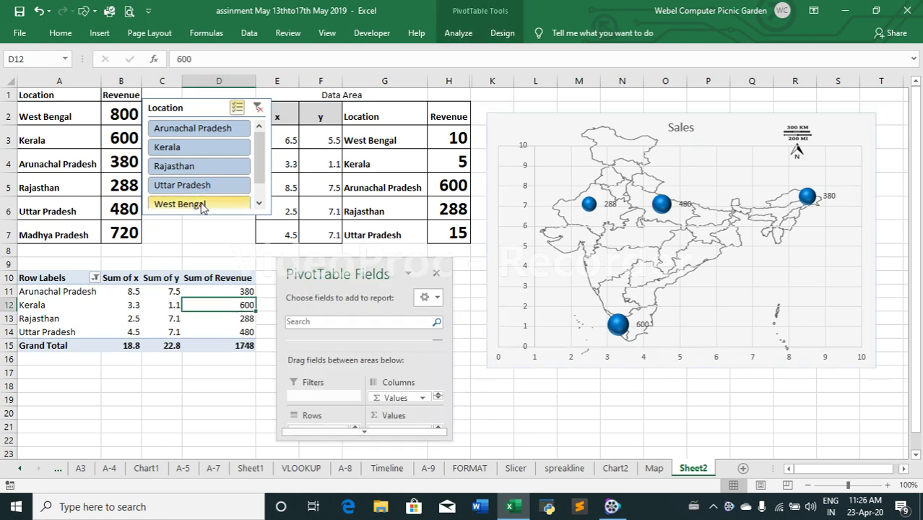
click(203, 205)
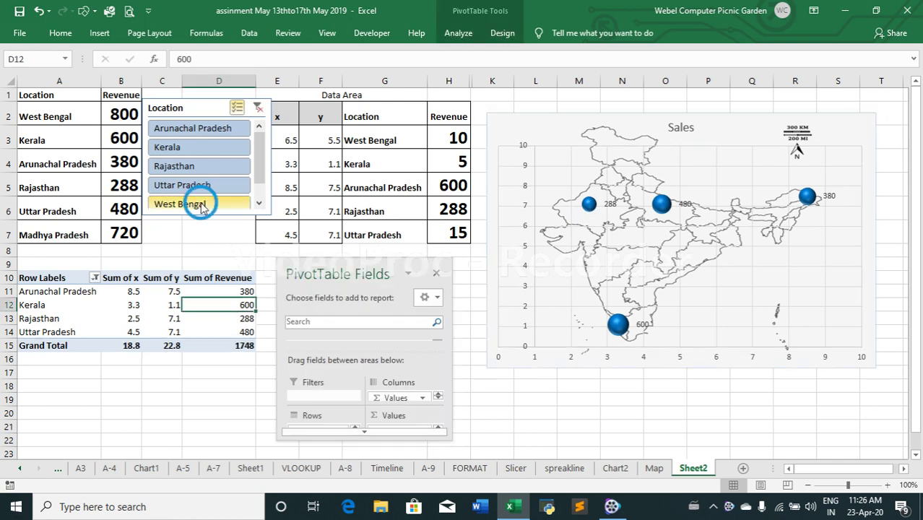
click(112, 333)
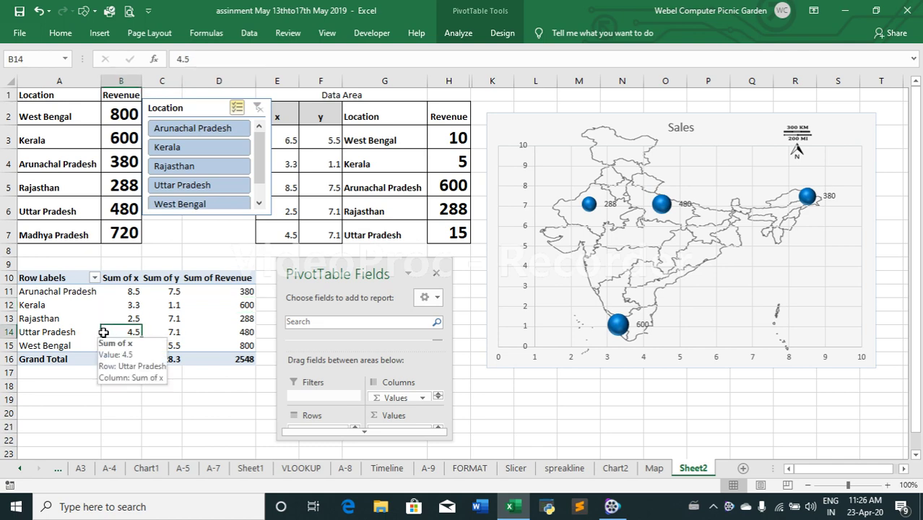
click(180, 207)
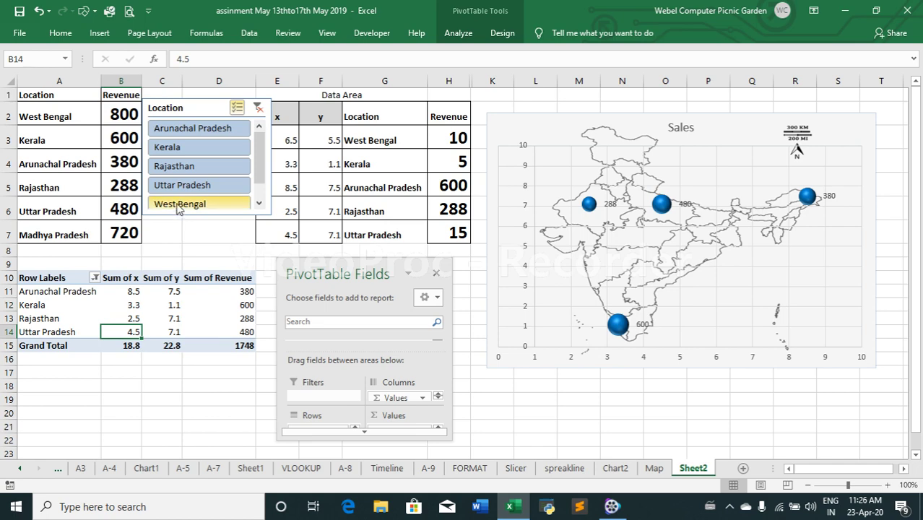
click(189, 185)
click(257, 107)
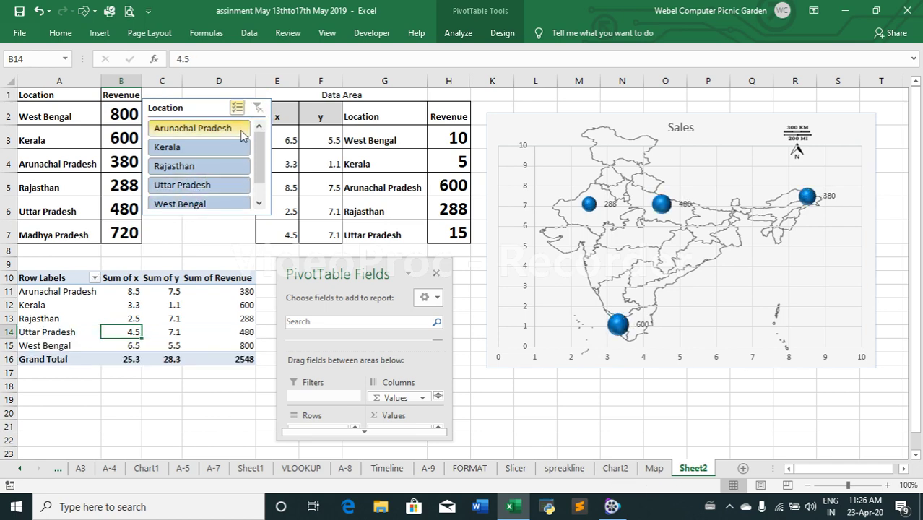
click(215, 135)
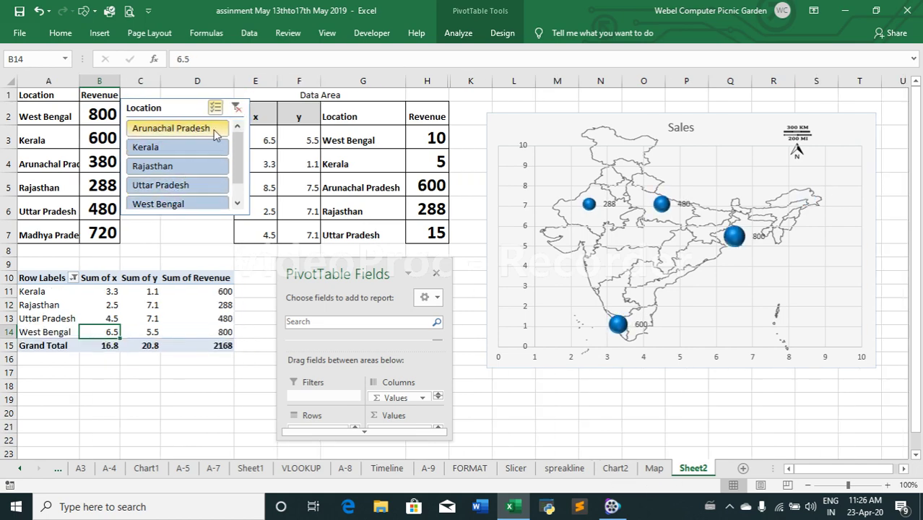
click(190, 148)
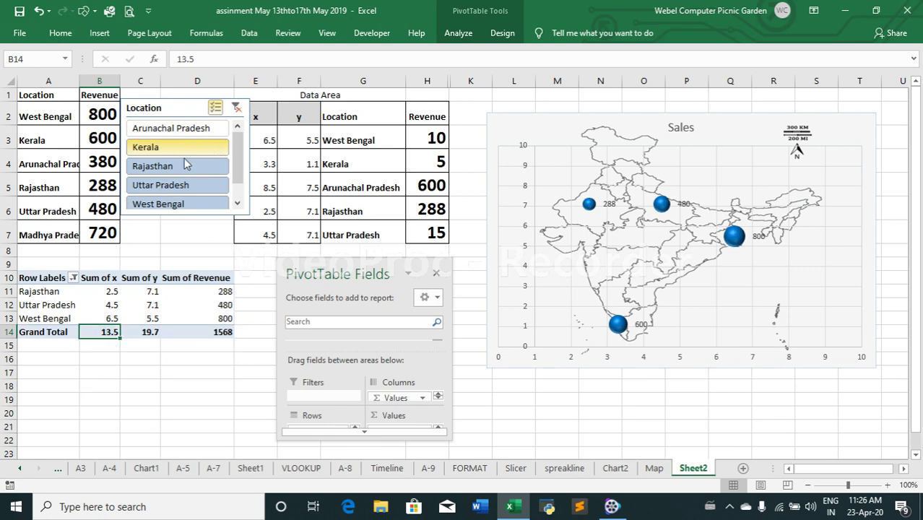
click(177, 168)
click(176, 184)
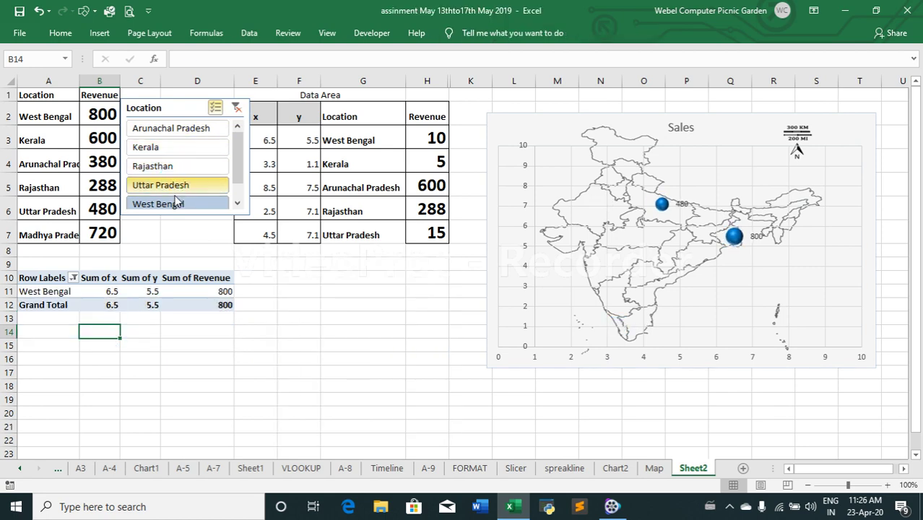
click(178, 205)
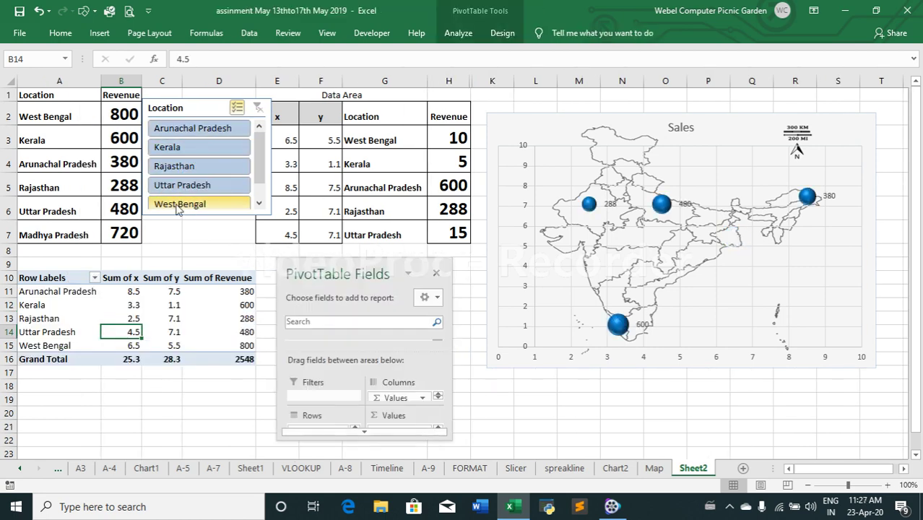
- Filter the slicer down to Arunachal Pradesh, add West Bengal, then show all locations again
click(179, 205)
click(182, 185)
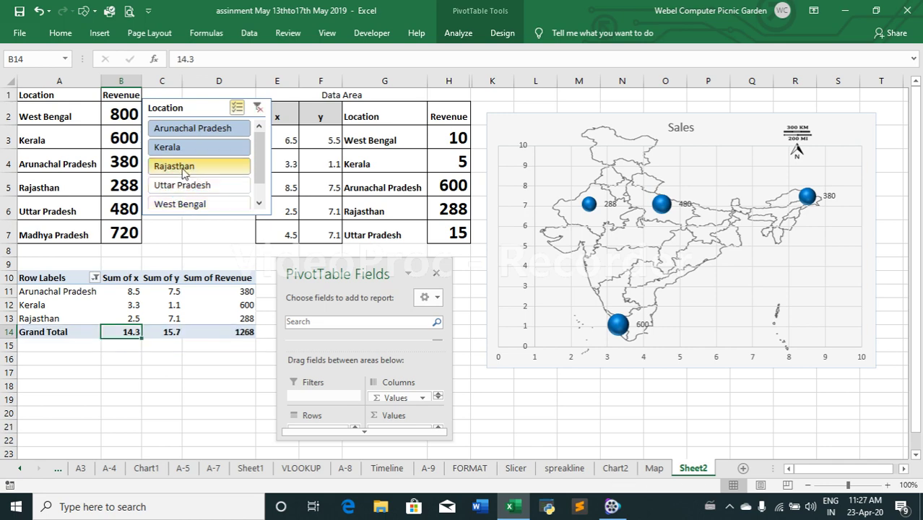
click(181, 165)
click(180, 148)
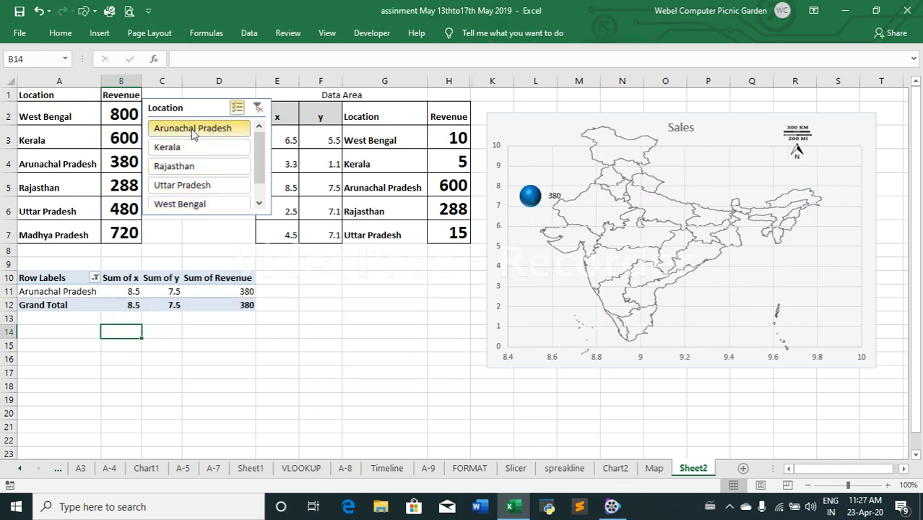
click(192, 129)
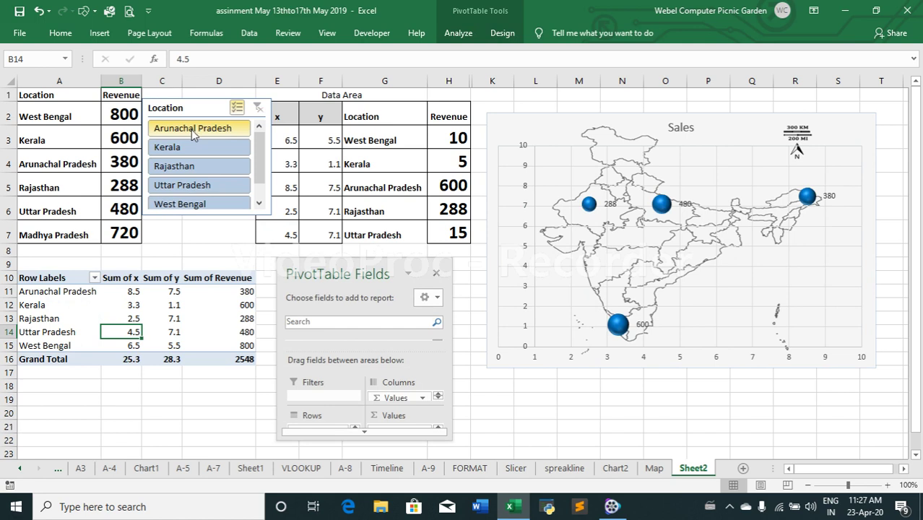
click(198, 205)
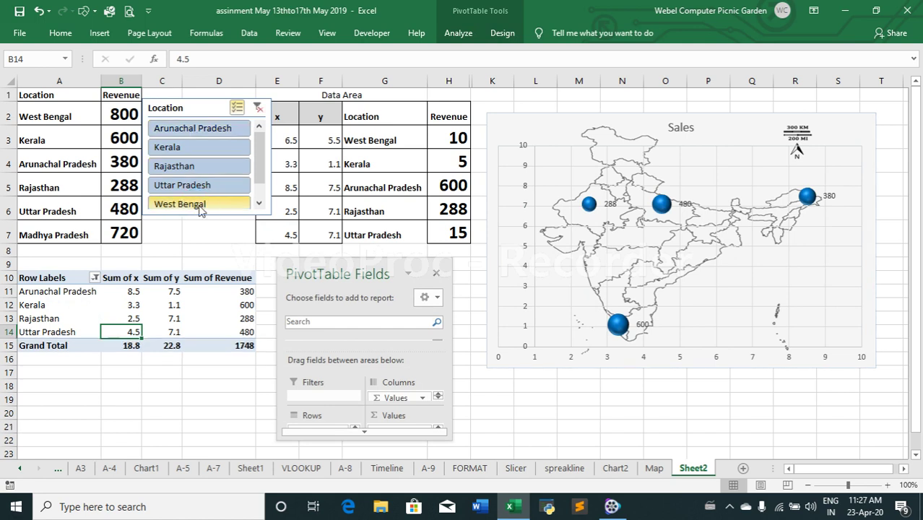
click(186, 186)
click(181, 166)
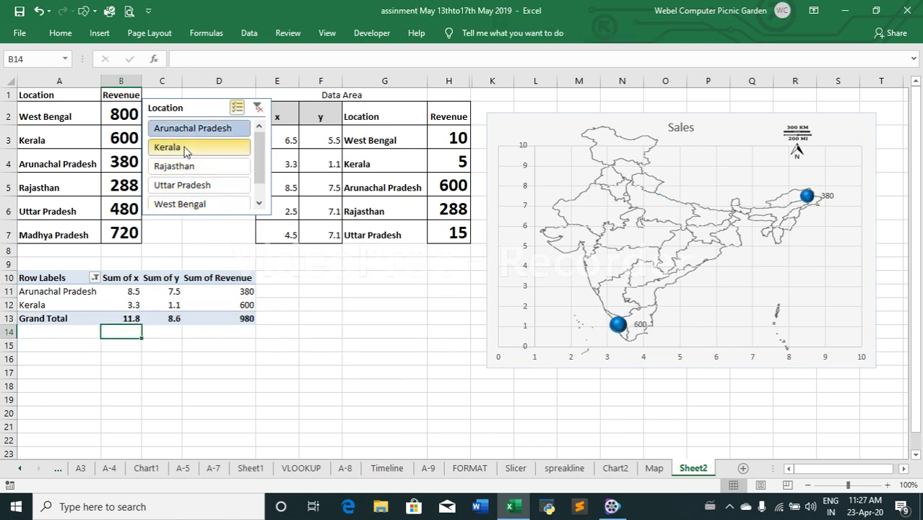
click(185, 148)
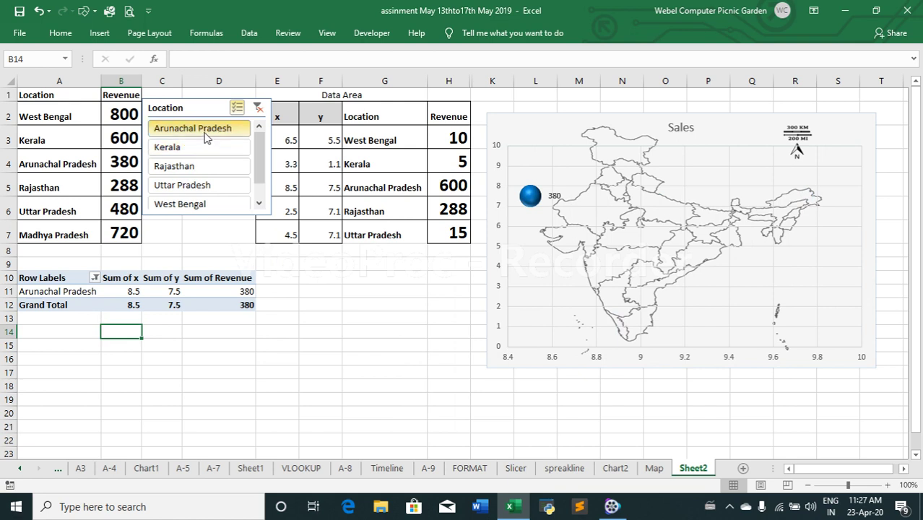
click(197, 206)
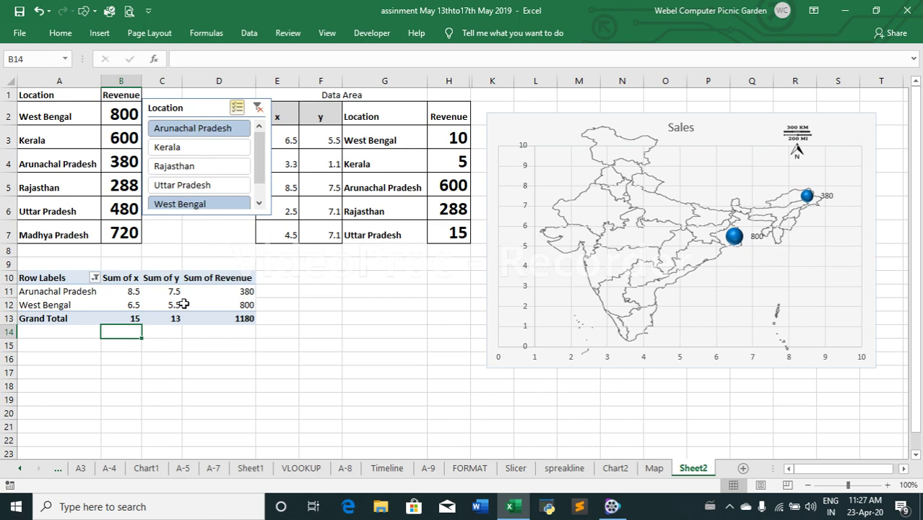
click(258, 107)
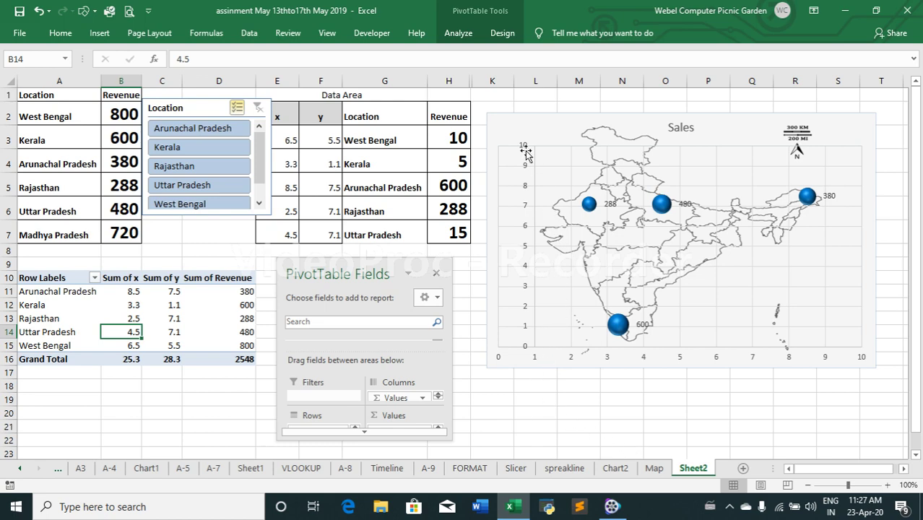
- Copy both tables in A1:H8 together with the Location slicer
click(503, 414)
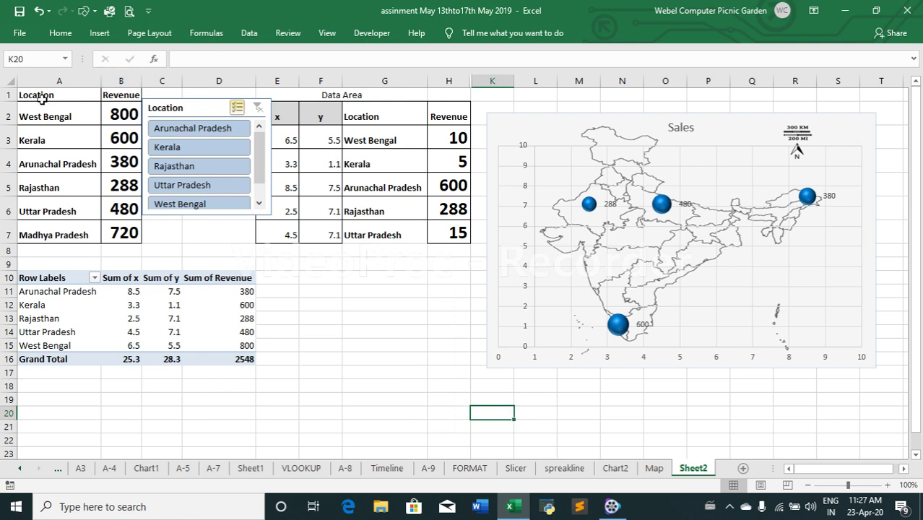
drag(42, 99, 127, 236)
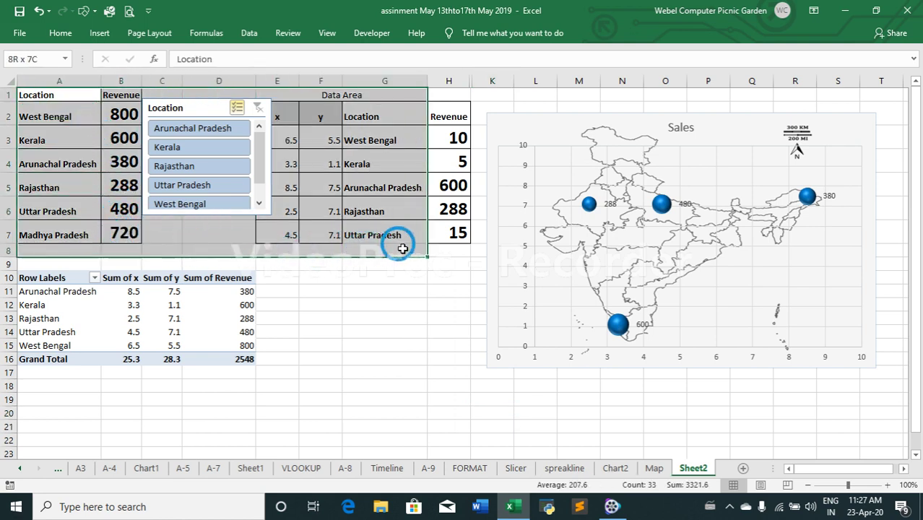
drag(127, 237, 448, 248)
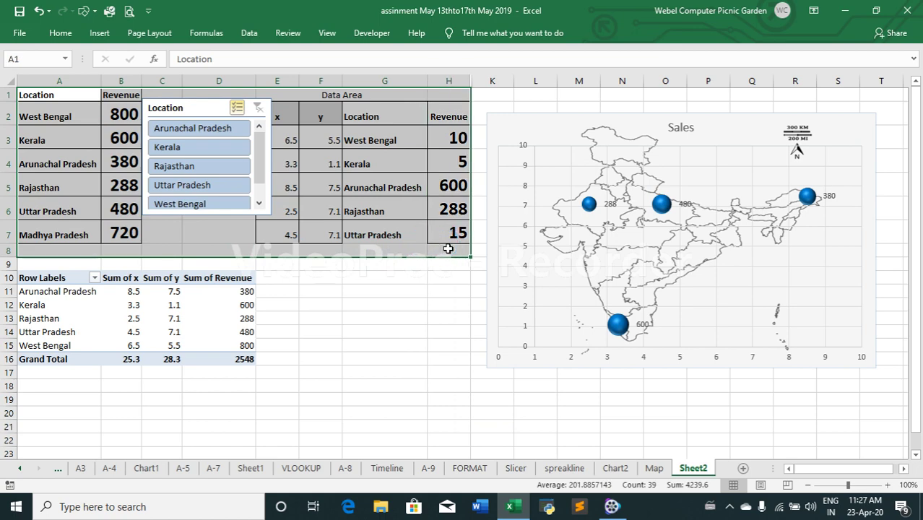
key(ctrl+c)
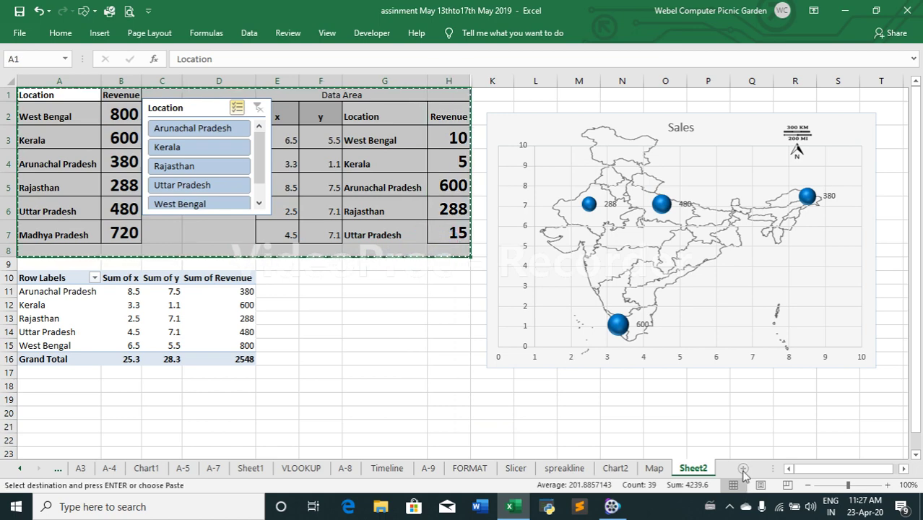
- Paste them into a new worksheet and move the slicer below the tables to rows 12–23
click(743, 469)
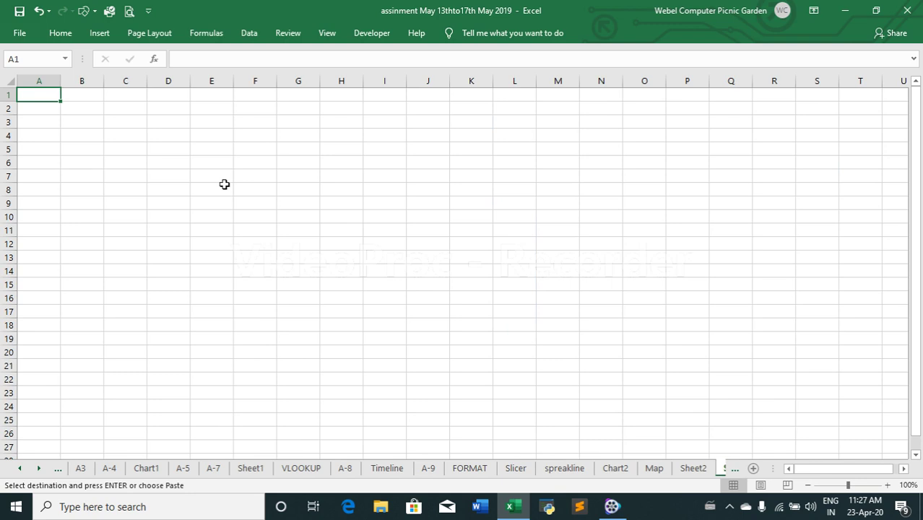
key(ctrl+v)
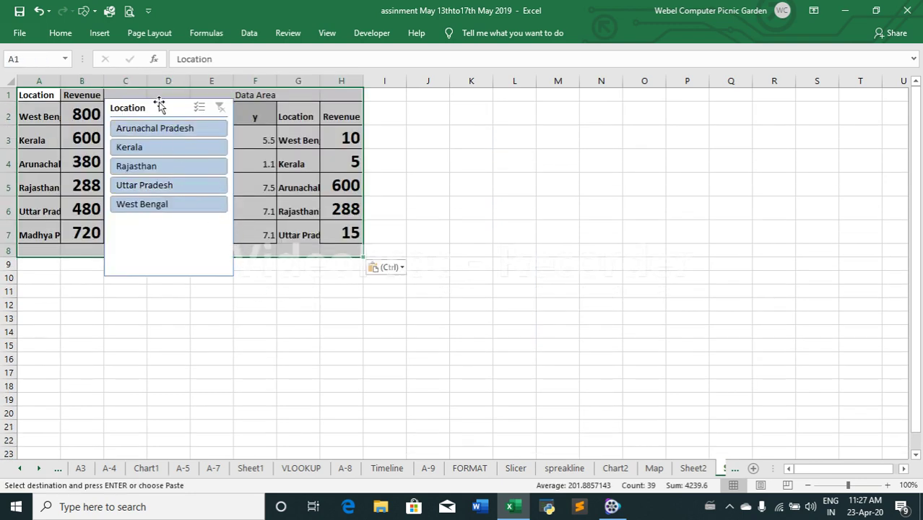
drag(160, 106, 169, 320)
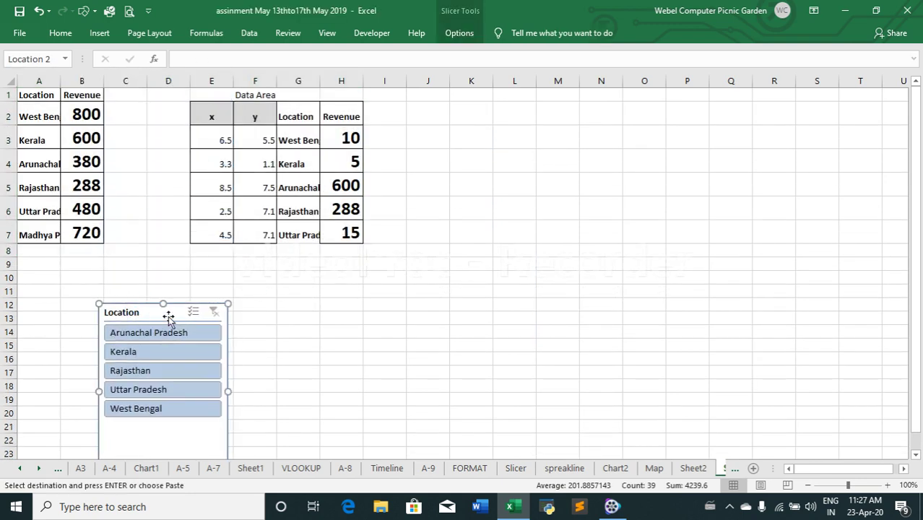
- AutoFit columns A and G so every state name shows in full in both tables
click(475, 31)
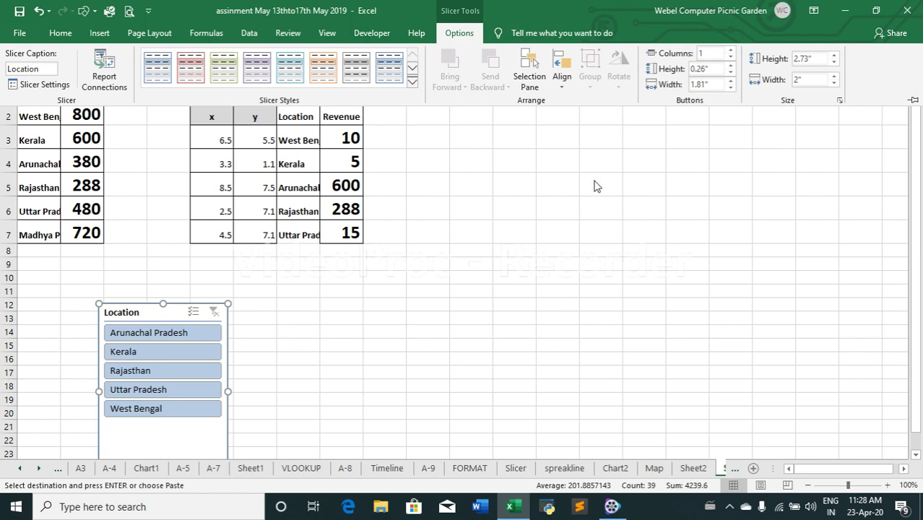
key(ctrl+F1)
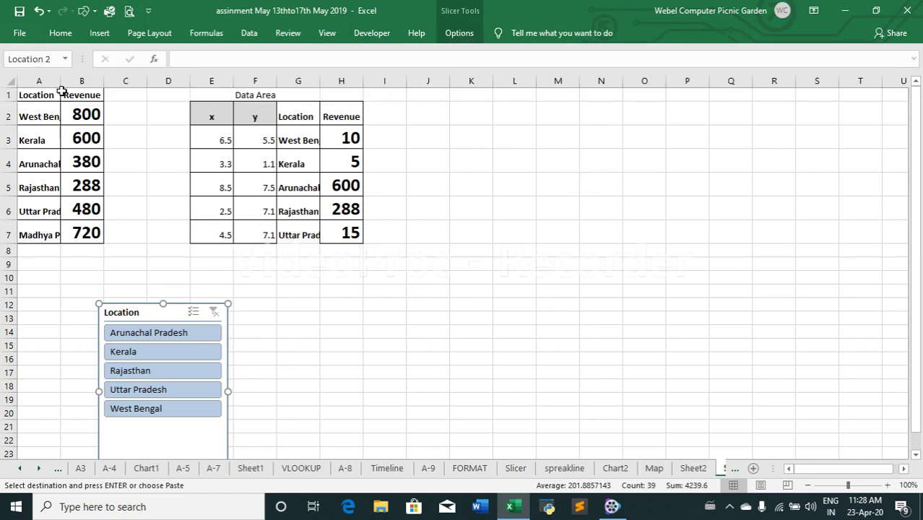
double_click(60, 84)
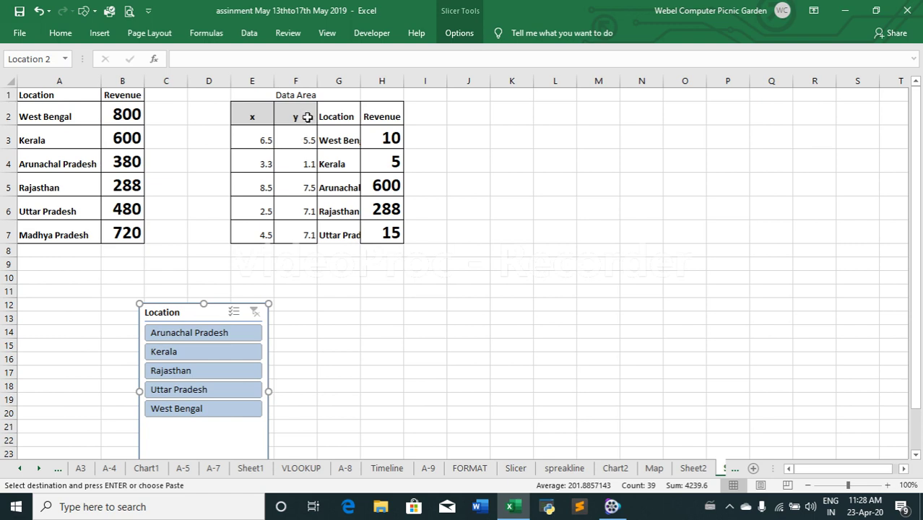
double_click(361, 80)
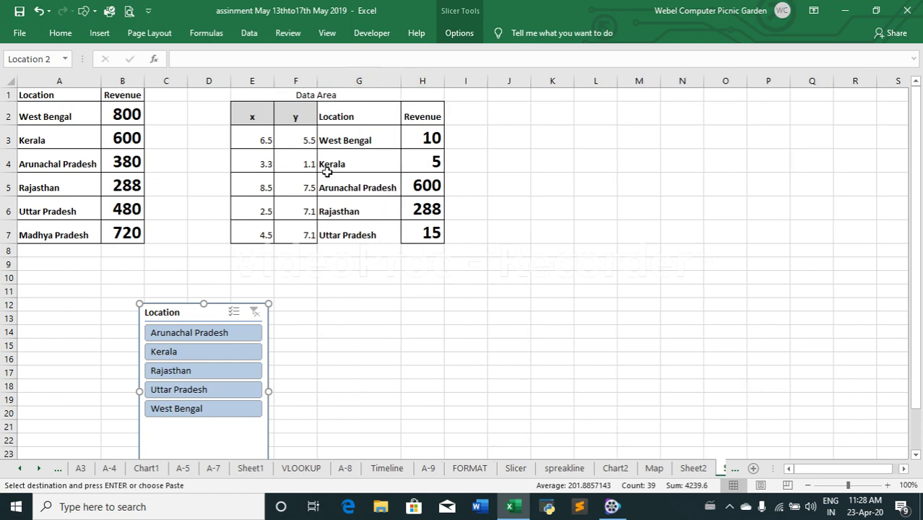
click(258, 96)
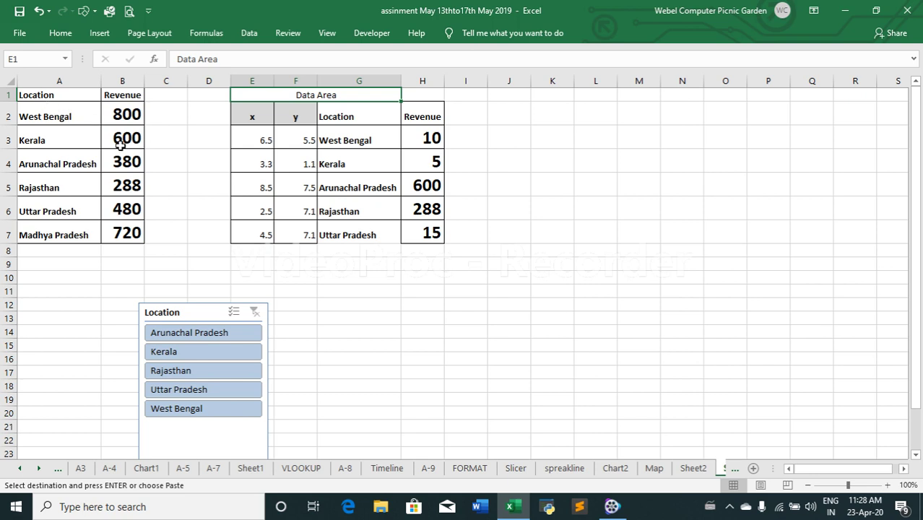
click(499, 331)
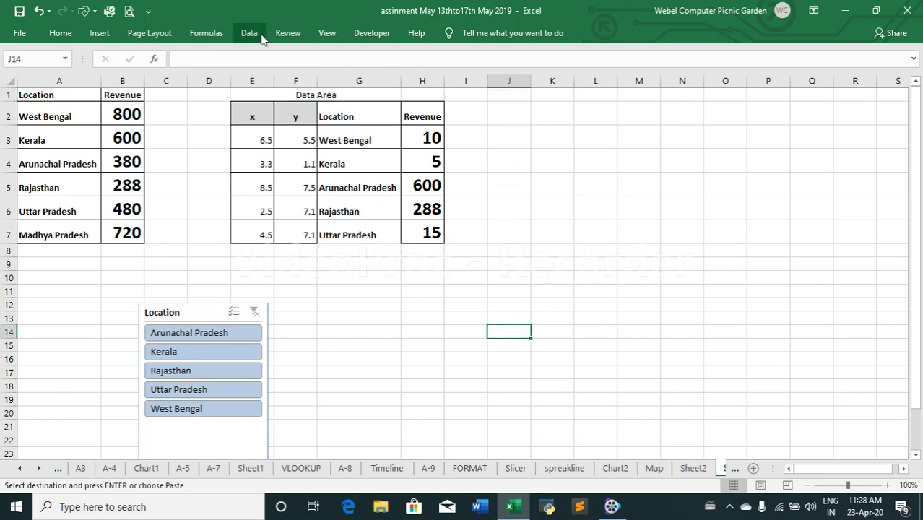
click(496, 128)
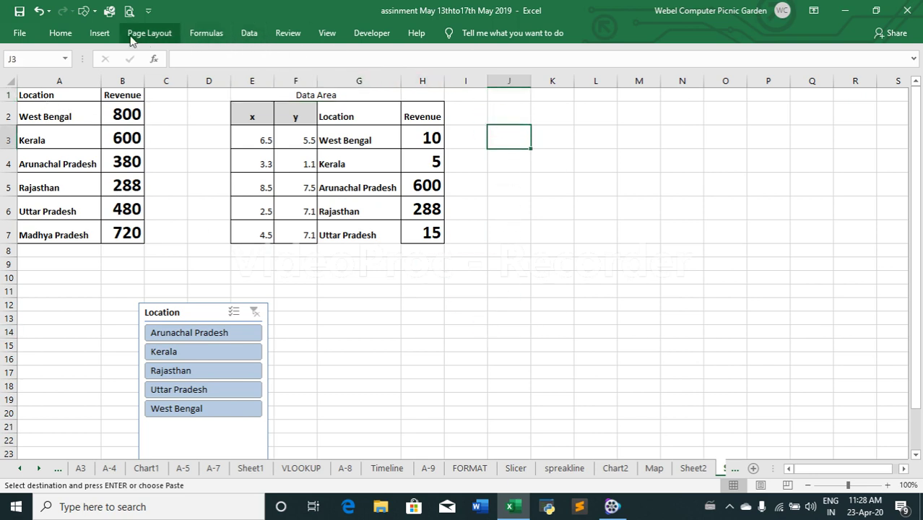
click(107, 33)
- Insert an empty basic scatter chart
click(101, 33)
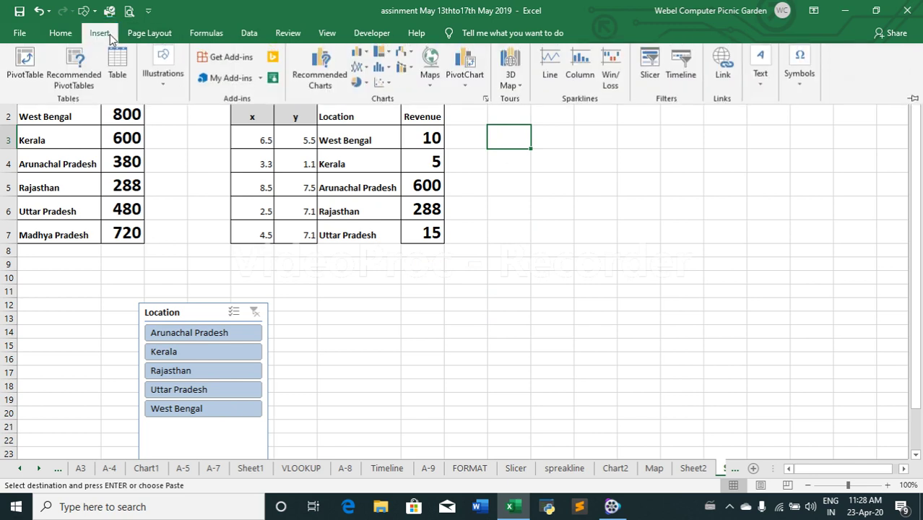
click(388, 86)
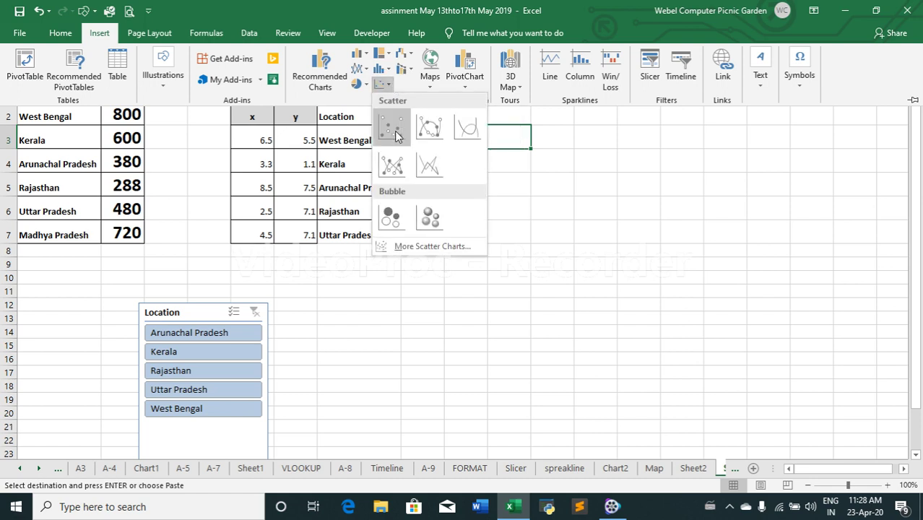
click(394, 132)
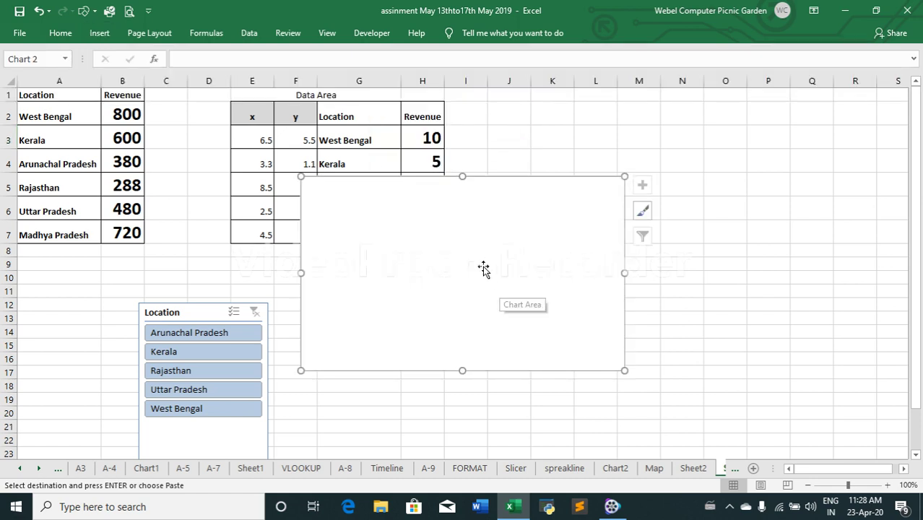
- Move and enlarge the blank chart to span roughly columns I to R beside the Data Area
mouse_move(484, 268)
mouse_down()
mouse_move(728, 162)
mouse_move(640, 162)
mouse_up()
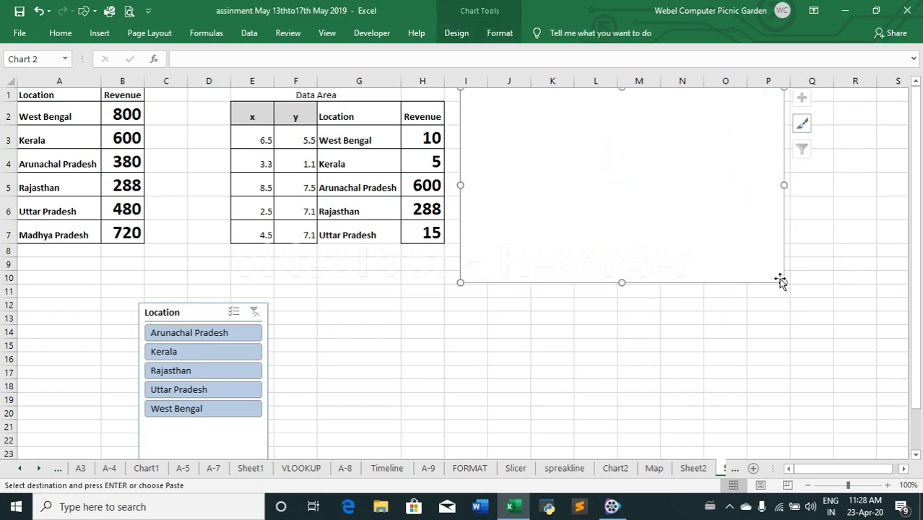
drag(785, 282, 809, 340)
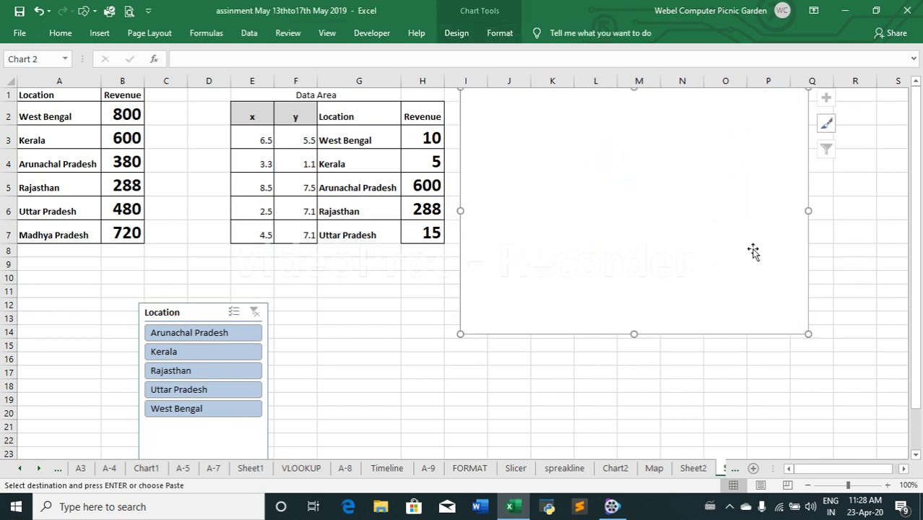
mouse_move(754, 253)
mouse_down()
mouse_move(727, 250)
mouse_move(718, 221)
mouse_move(731, 221)
mouse_up()
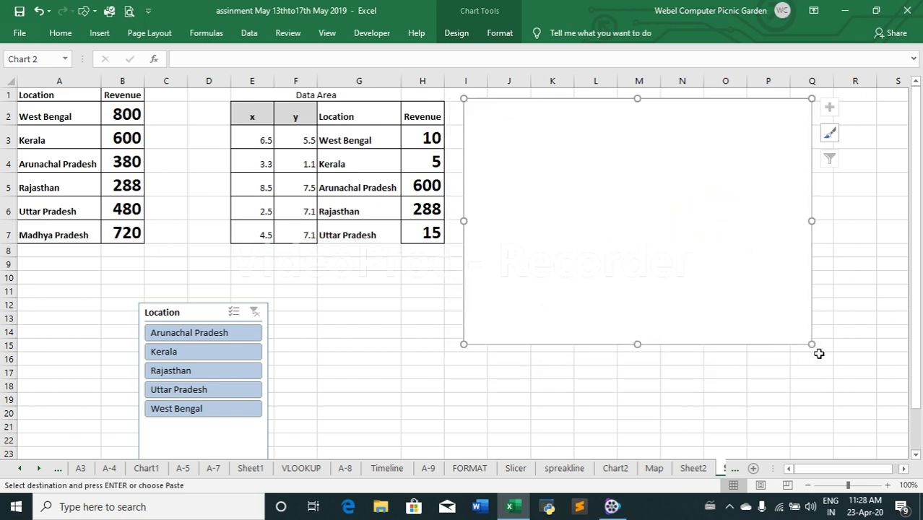
drag(811, 342, 892, 354)
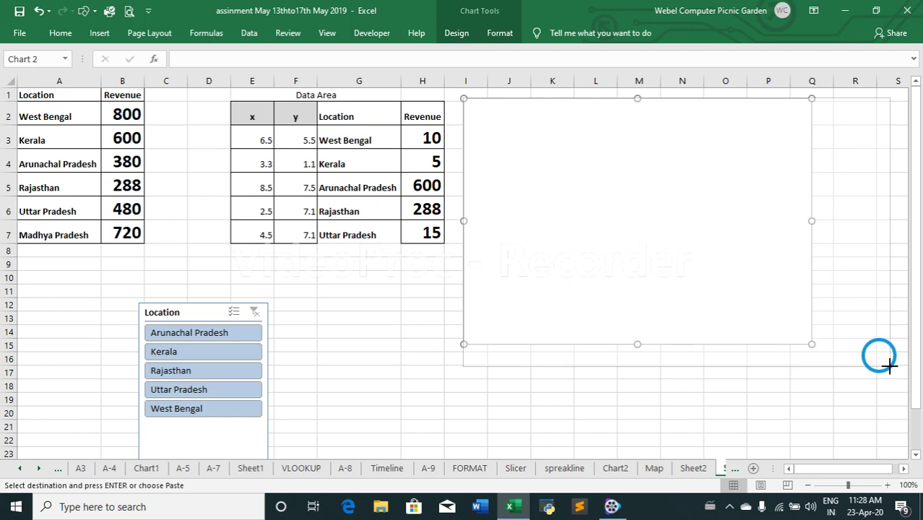
mouse_move(892, 354)
mouse_down()
mouse_move(907, 380)
mouse_move(402, 331)
mouse_up()
drag(817, 469, 808, 469)
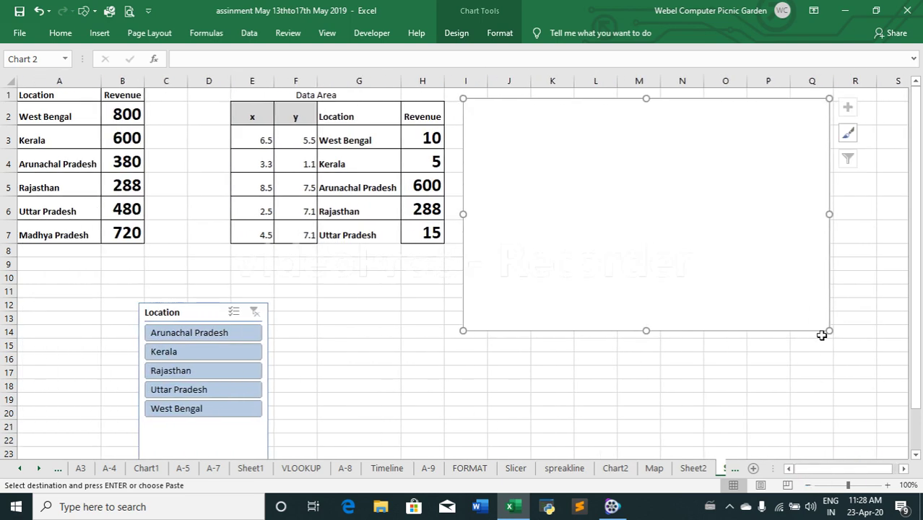
drag(829, 331, 876, 383)
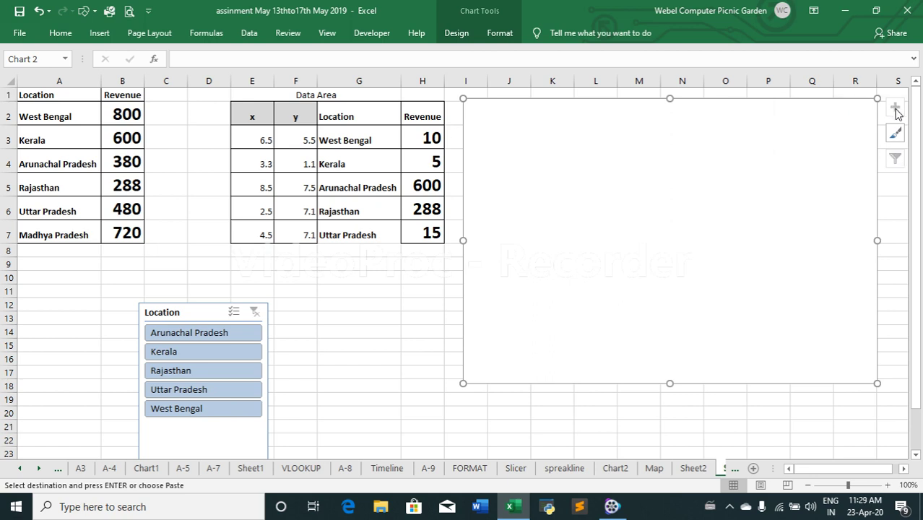
drag(831, 107, 771, 107)
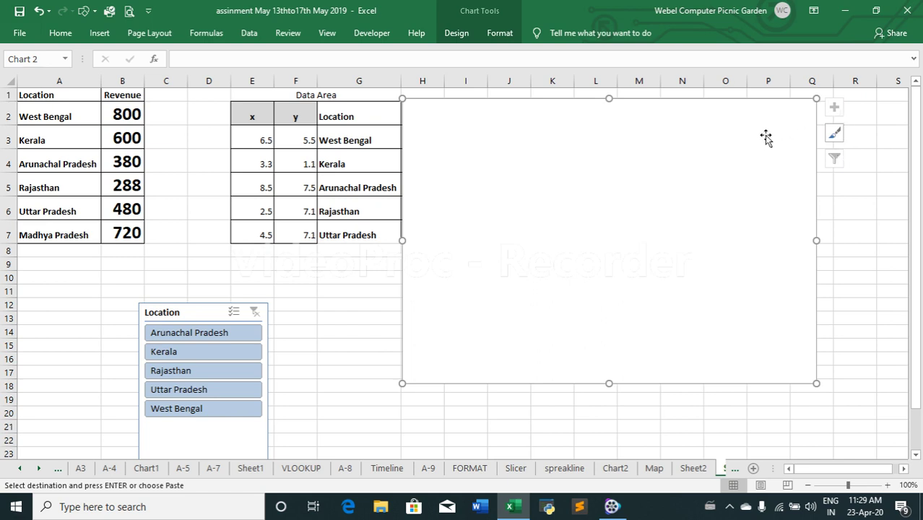
mouse_move(765, 138)
mouse_down()
mouse_move(817, 131)
mouse_move(807, 133)
mouse_up()
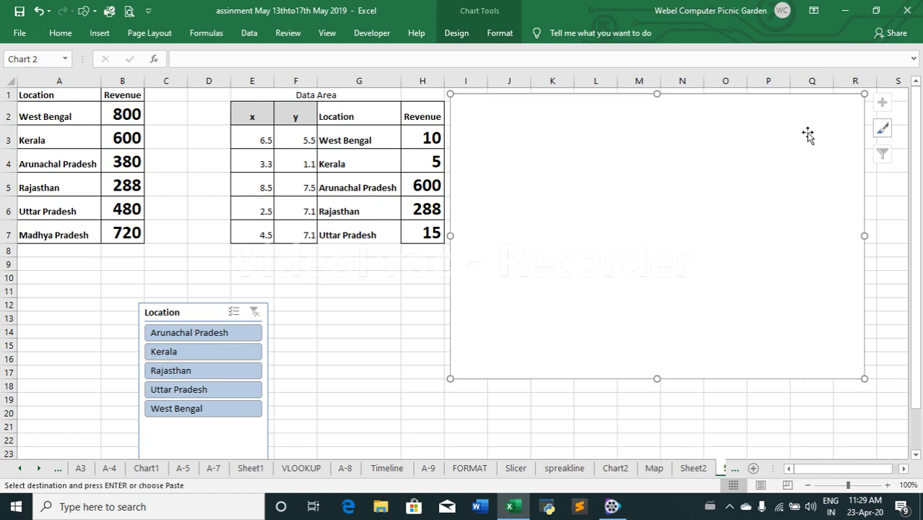
- Choose Shape Fill > Picture for the blank chart to bring up Insert Pictures
click(497, 33)
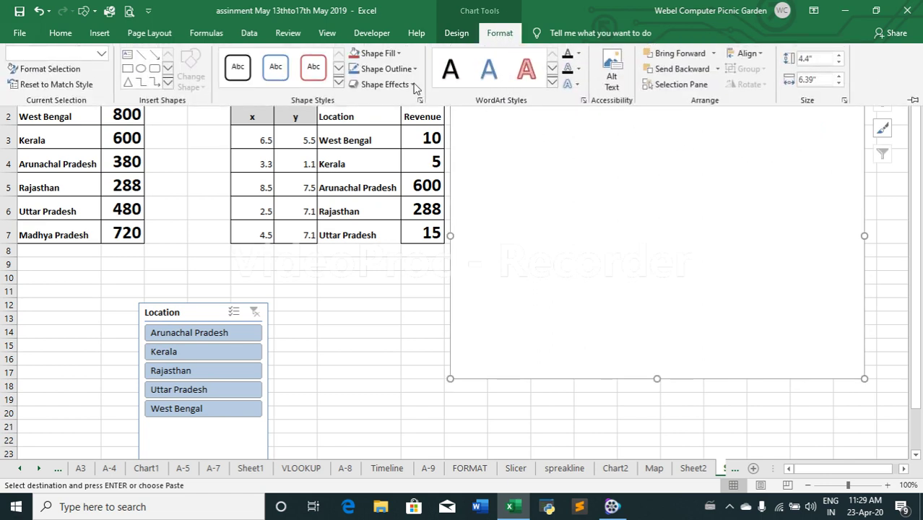
click(401, 55)
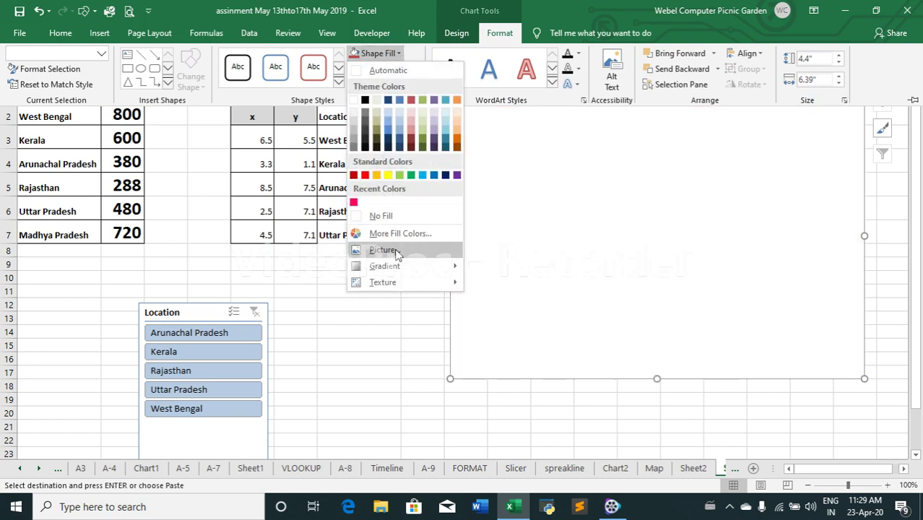
click(383, 250)
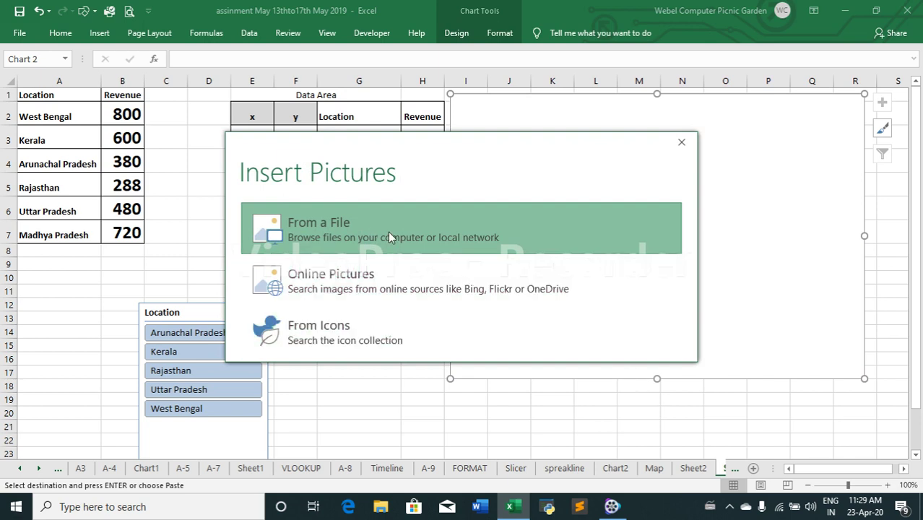
- Fill the chart background with the india map image from the Desktop folder
click(390, 238)
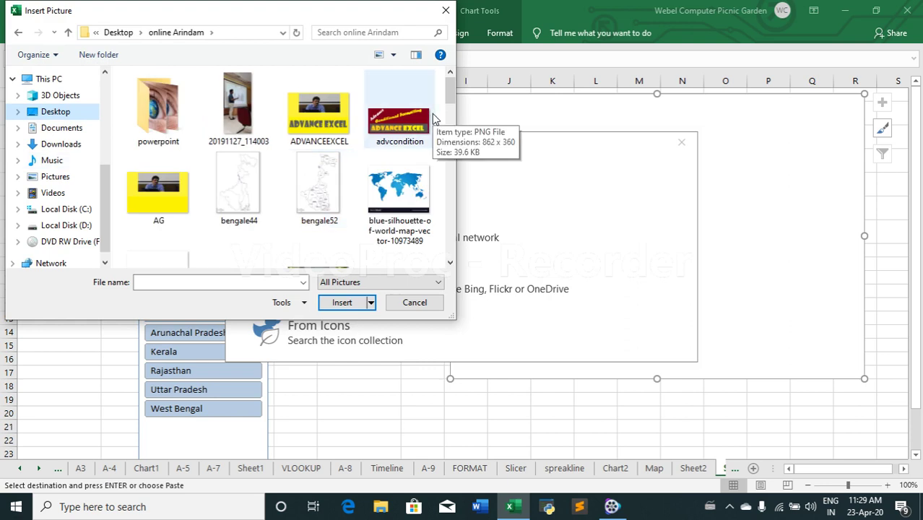
click(451, 264)
click(451, 265)
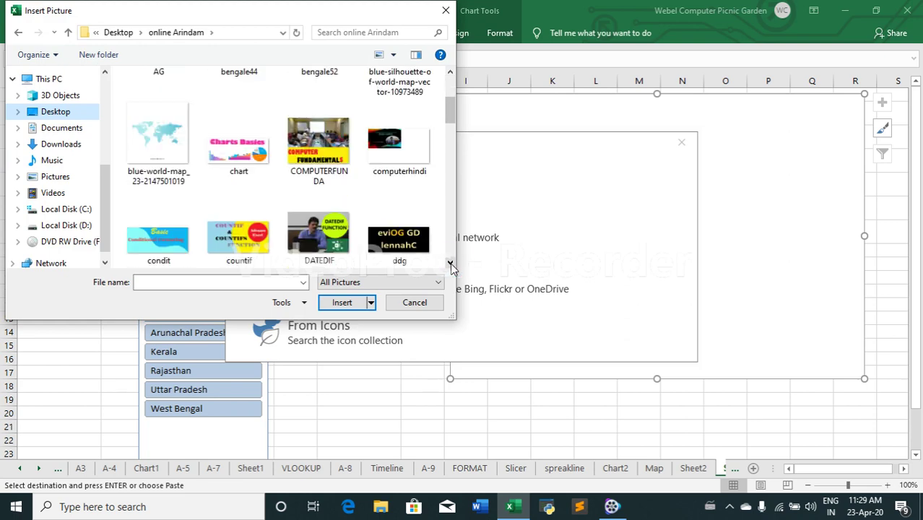
click(451, 264)
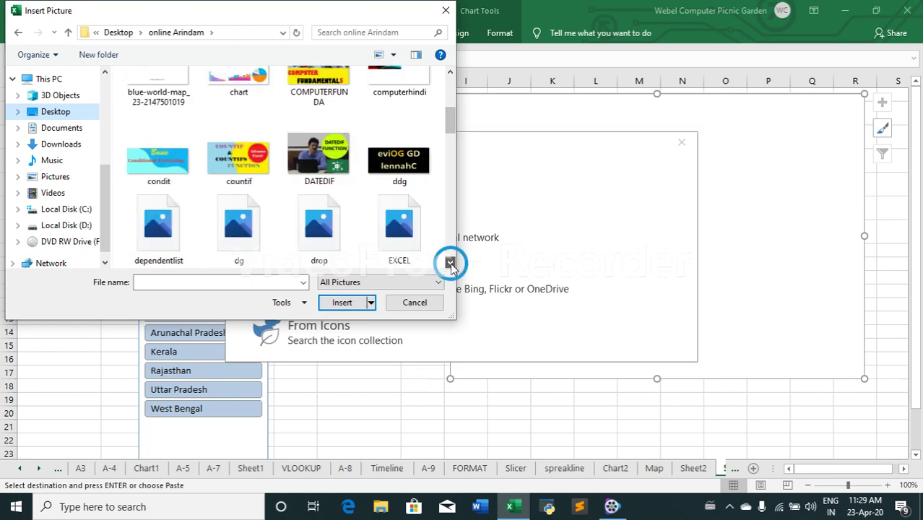
click(451, 265)
click(451, 265)
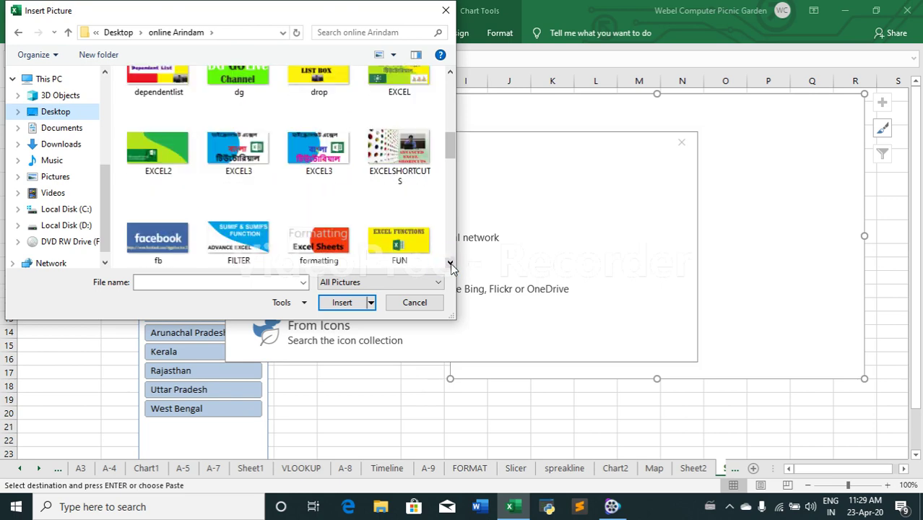
click(451, 264)
click(451, 265)
click(451, 265)
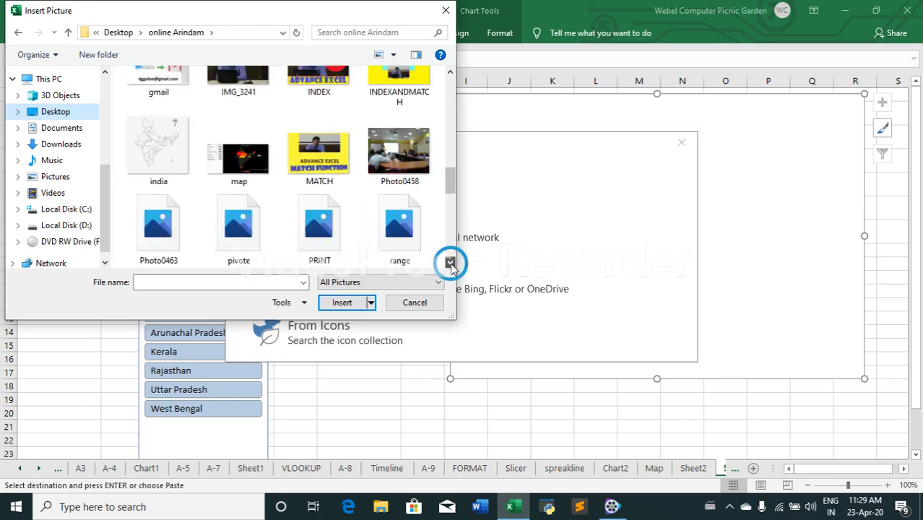
click(153, 141)
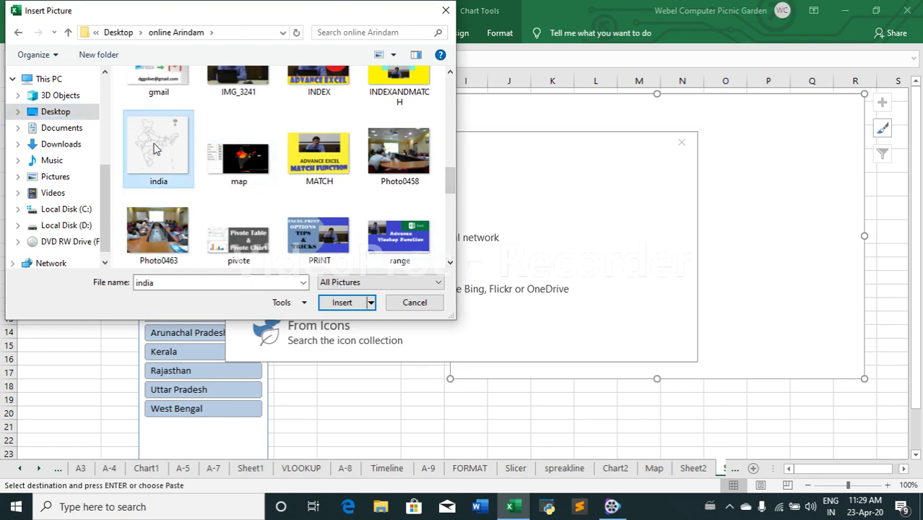
click(350, 304)
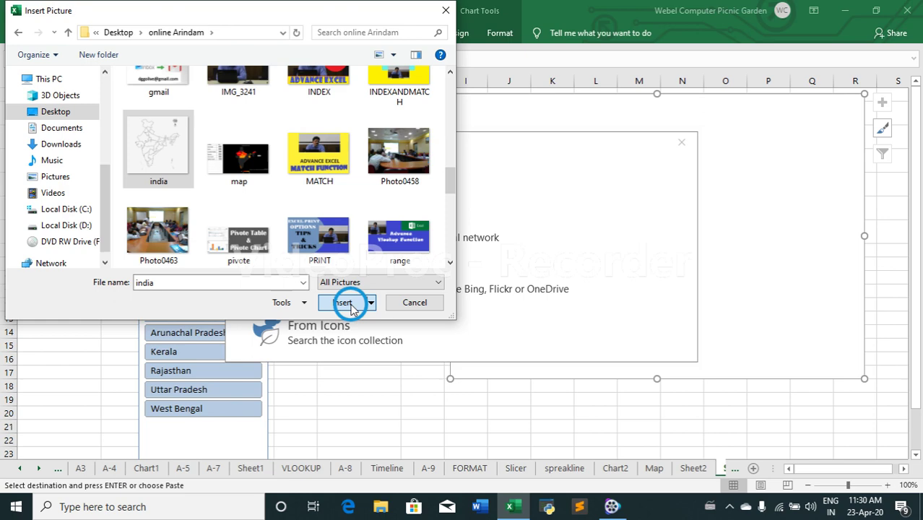
click(347, 302)
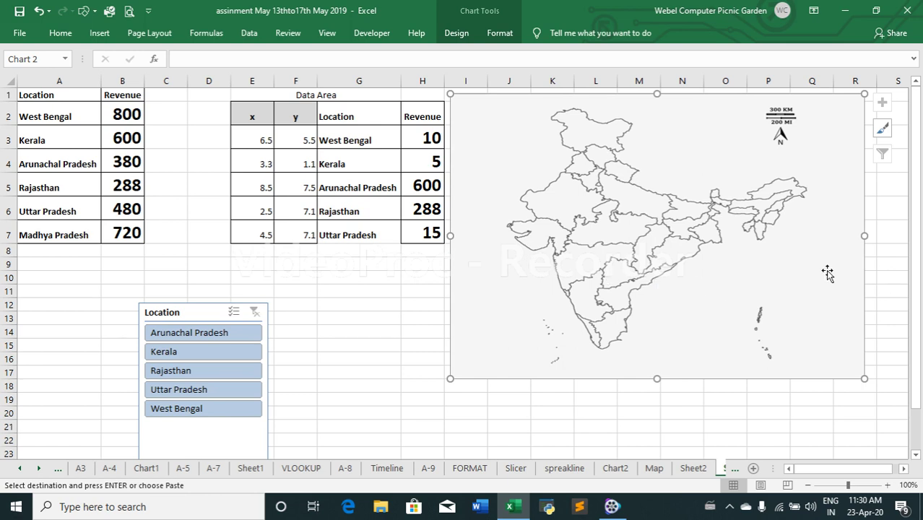
- Fade the chart's india map picture fill to 70% transparency in Format Chart Area
right_click(795, 264)
click(779, 256)
right_click(779, 259)
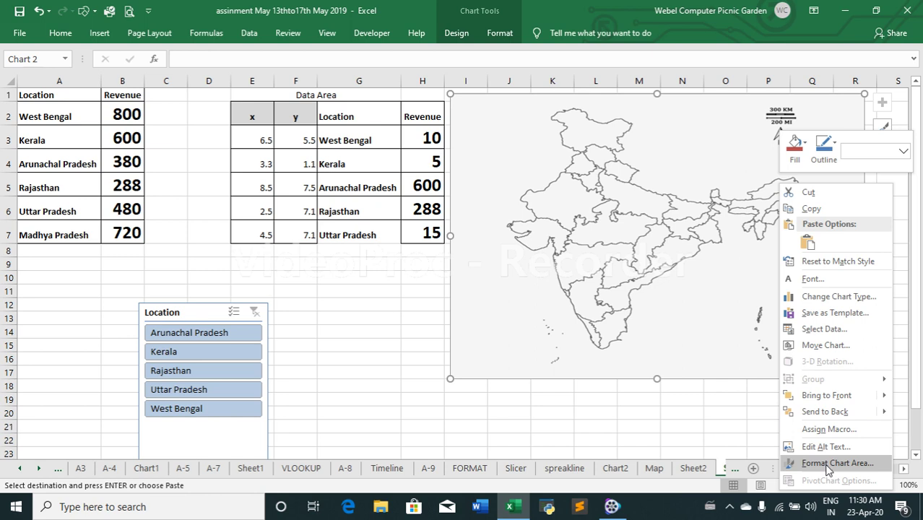
click(828, 465)
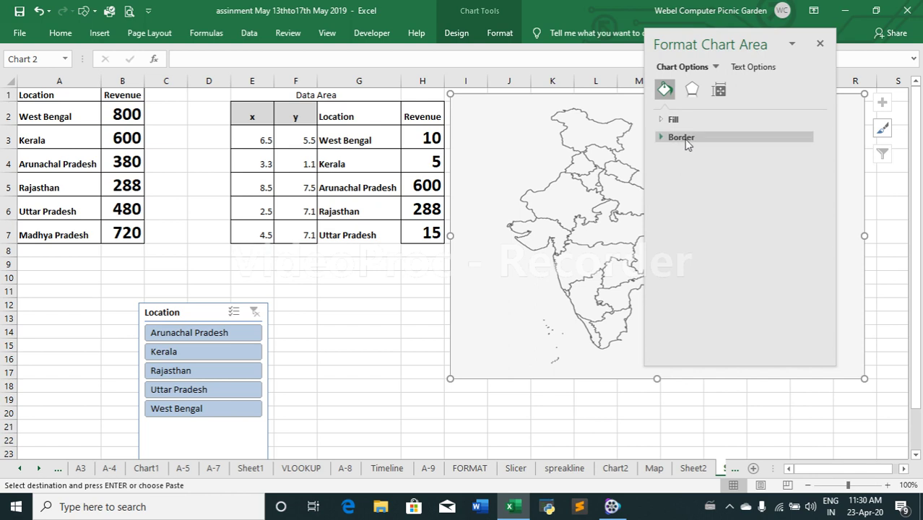
click(682, 121)
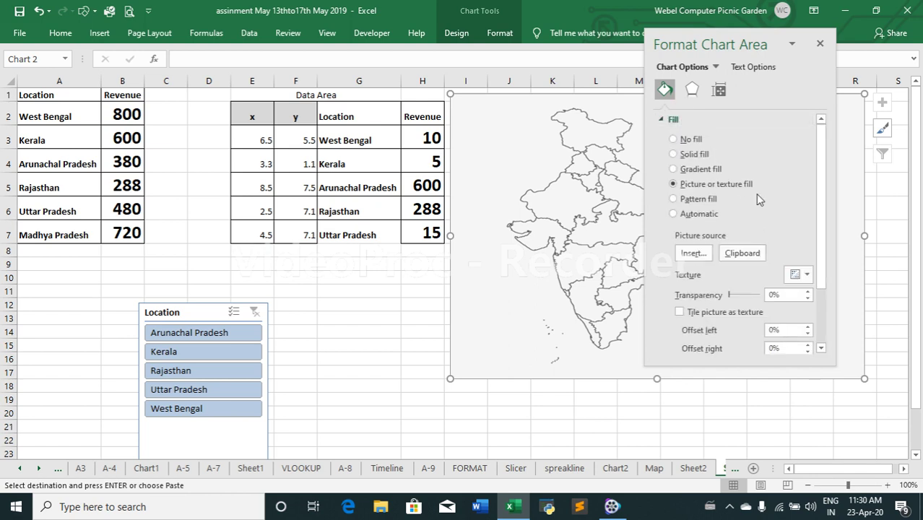
drag(730, 296, 749, 294)
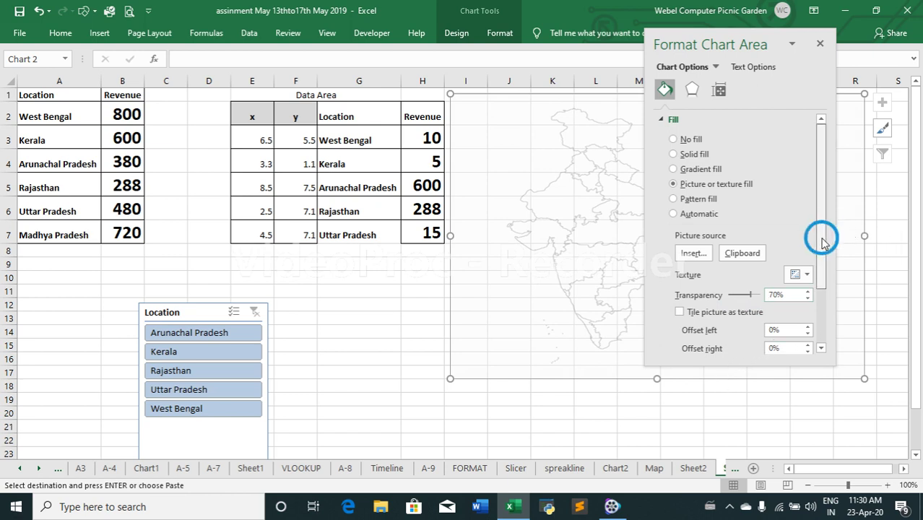
drag(824, 232, 822, 293)
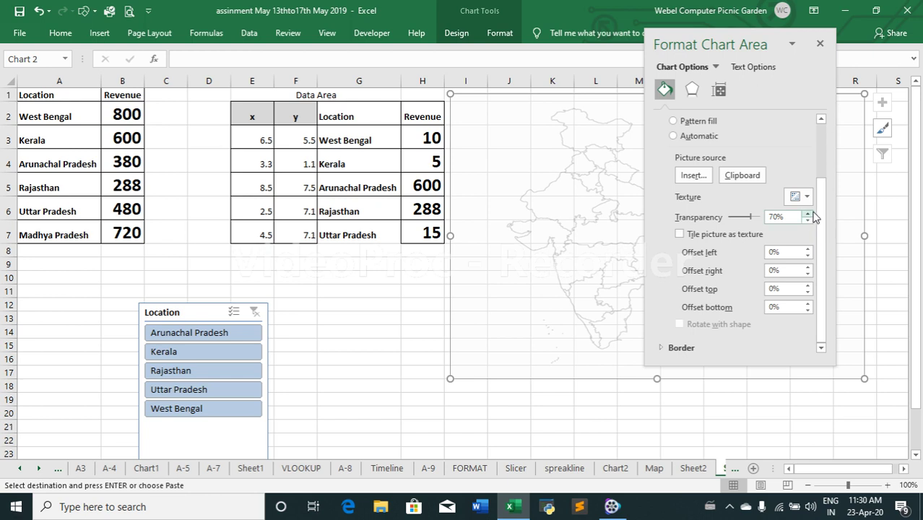
drag(822, 214, 821, 117)
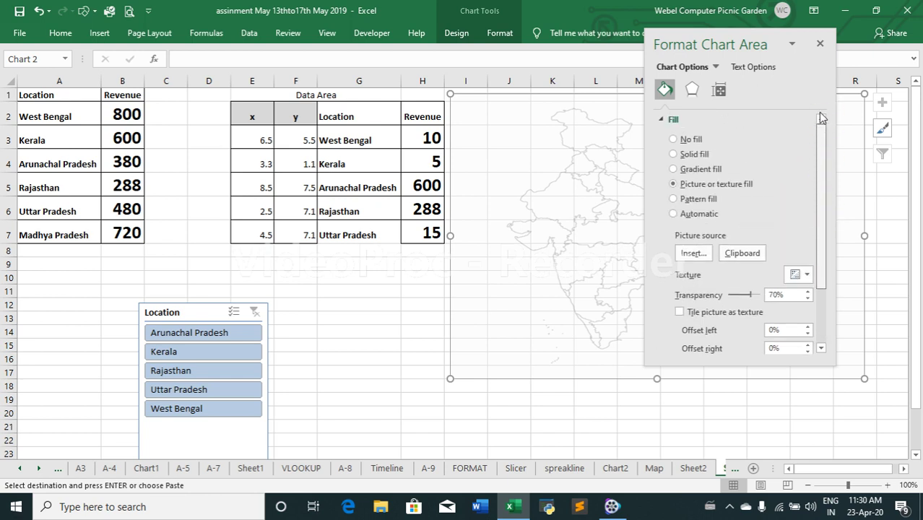
- Lock the chart's aspect ratio, stop it moving or sizing with cells, and close the pane
click(719, 89)
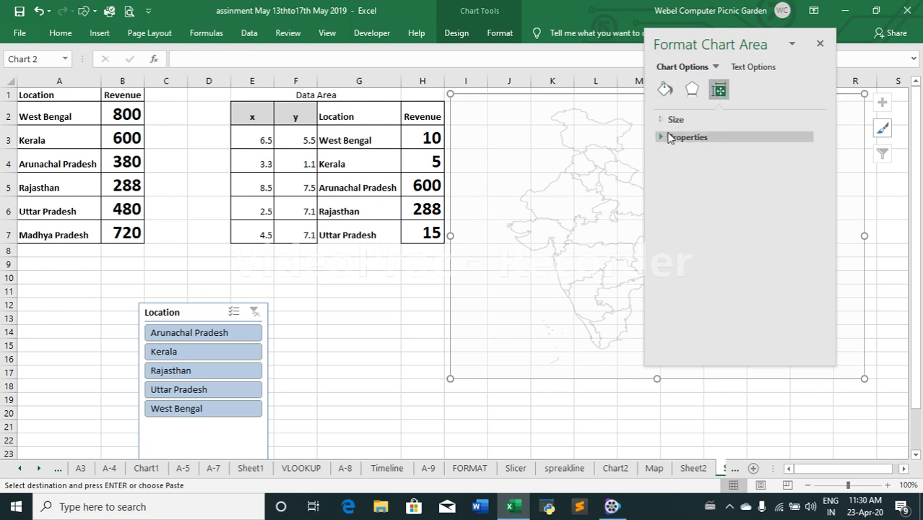
click(661, 120)
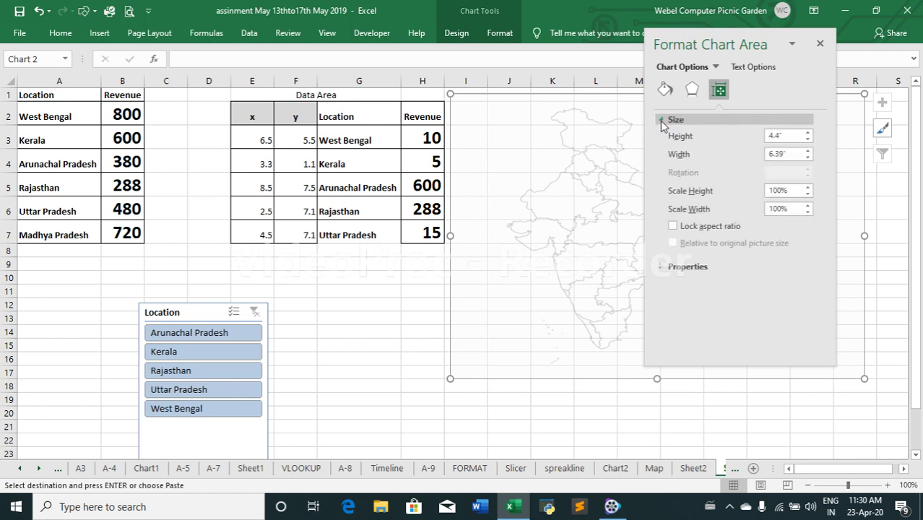
click(680, 230)
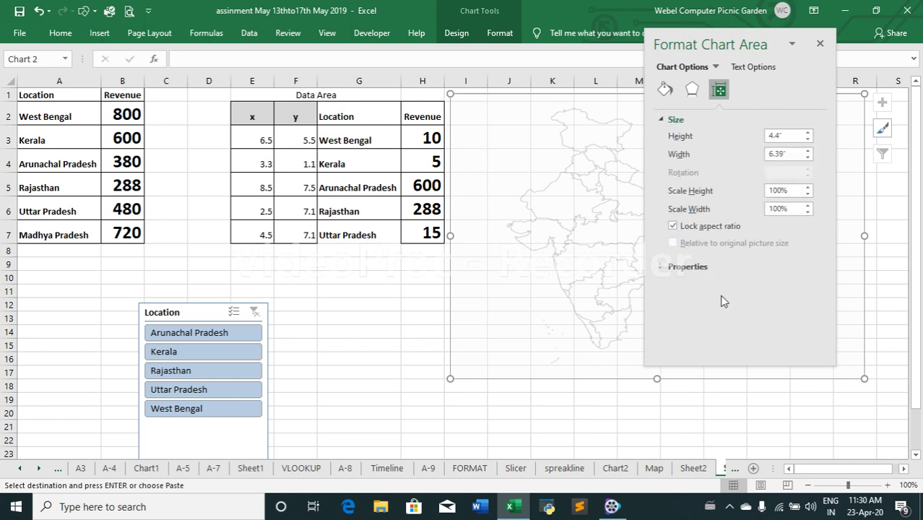
click(671, 268)
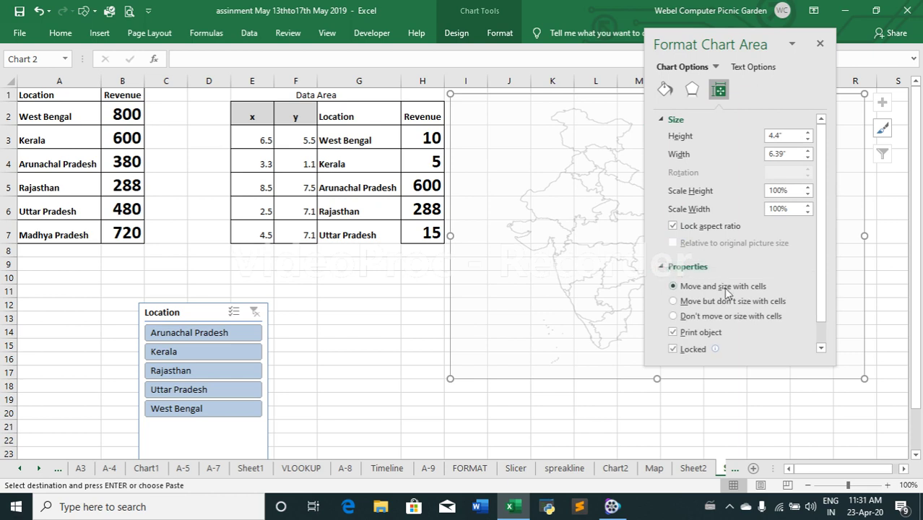
click(673, 317)
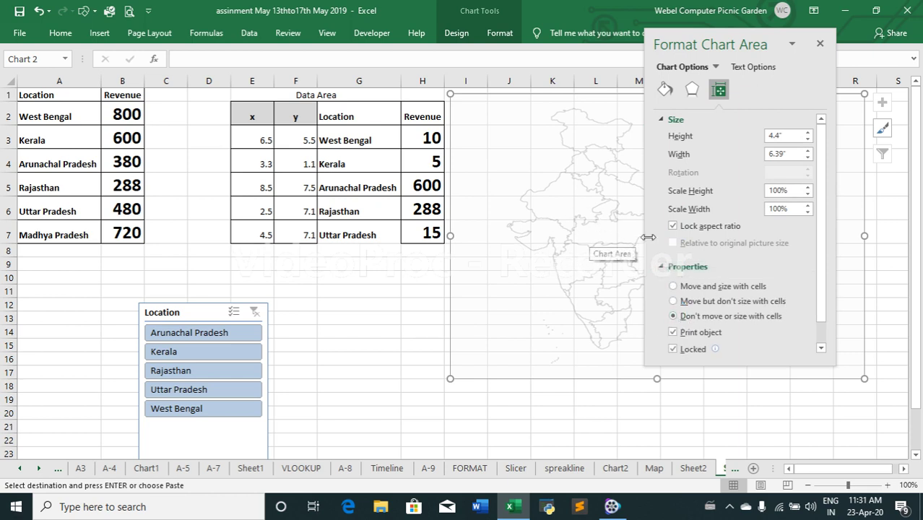
click(821, 45)
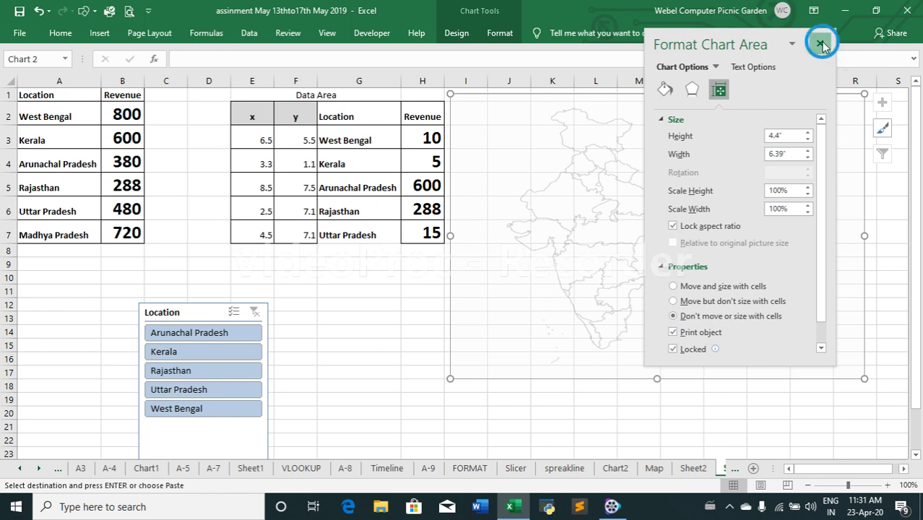
click(760, 140)
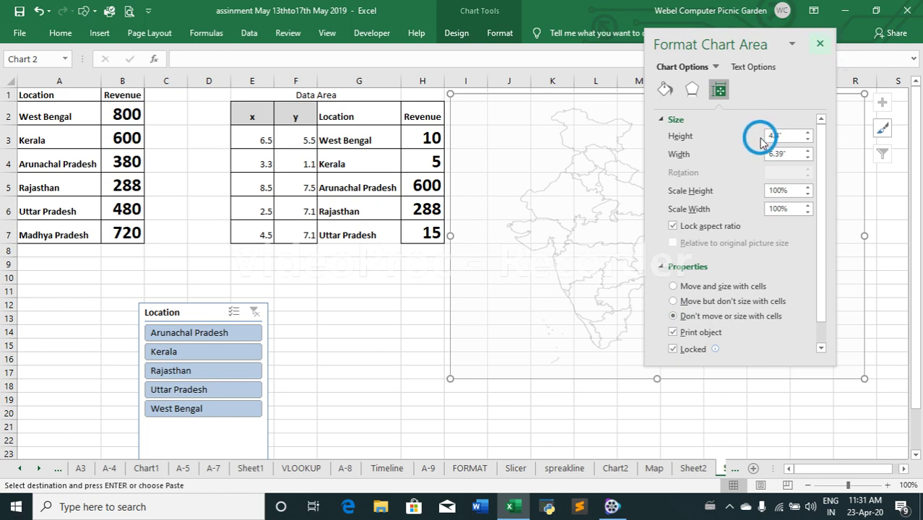
click(820, 44)
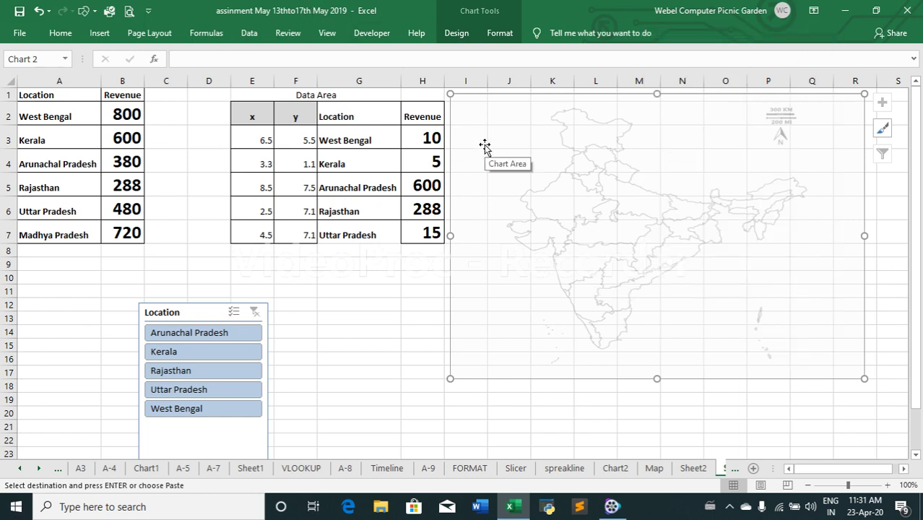
right_click(477, 121)
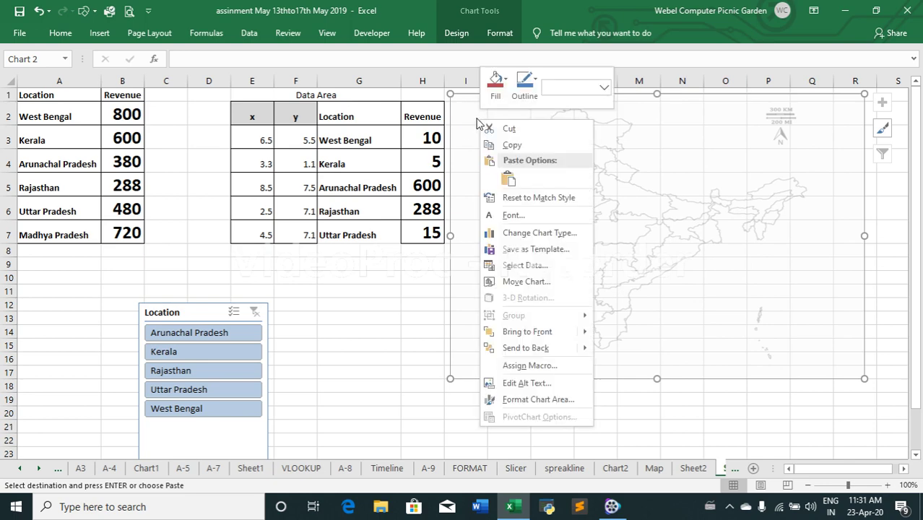
click(525, 265)
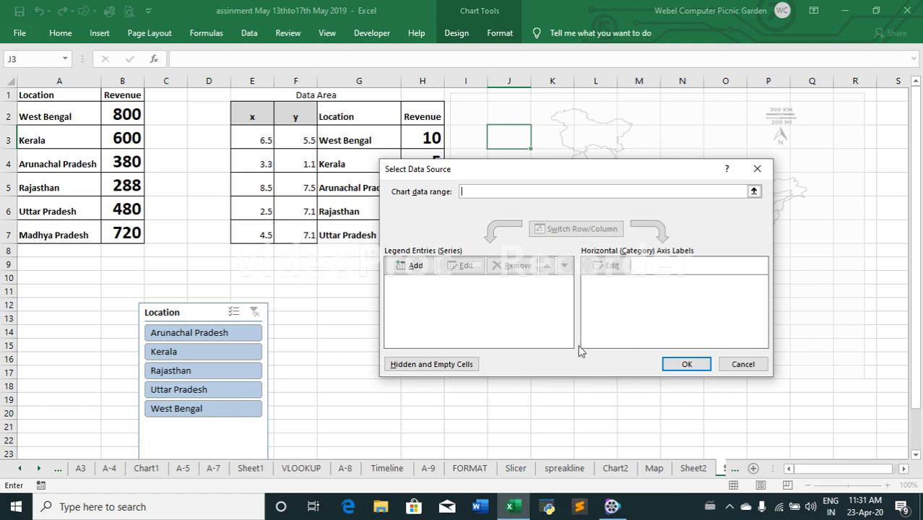
click(757, 168)
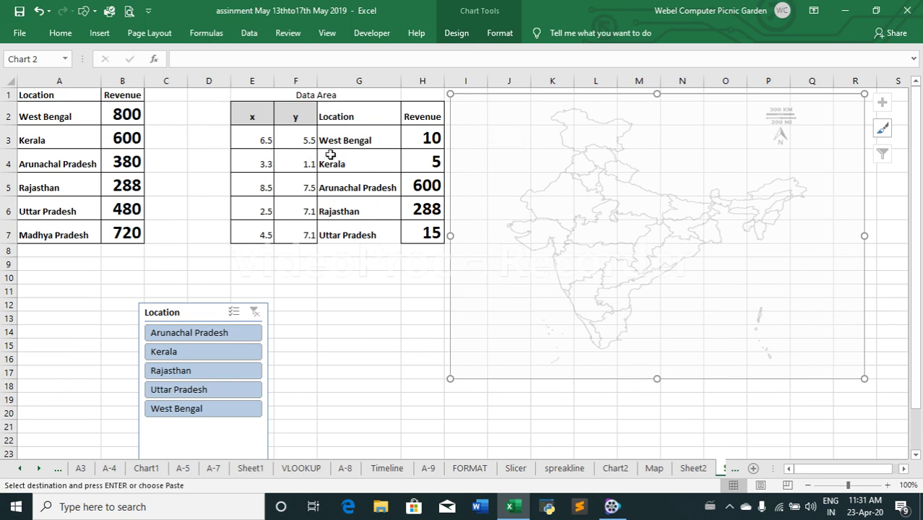
click(245, 118)
click(294, 116)
click(261, 138)
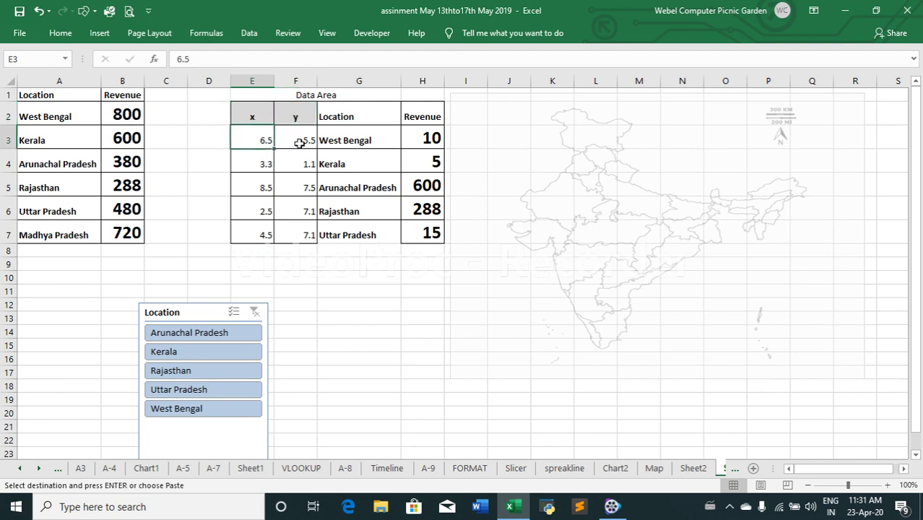
click(298, 143)
click(293, 208)
drag(297, 250, 260, 250)
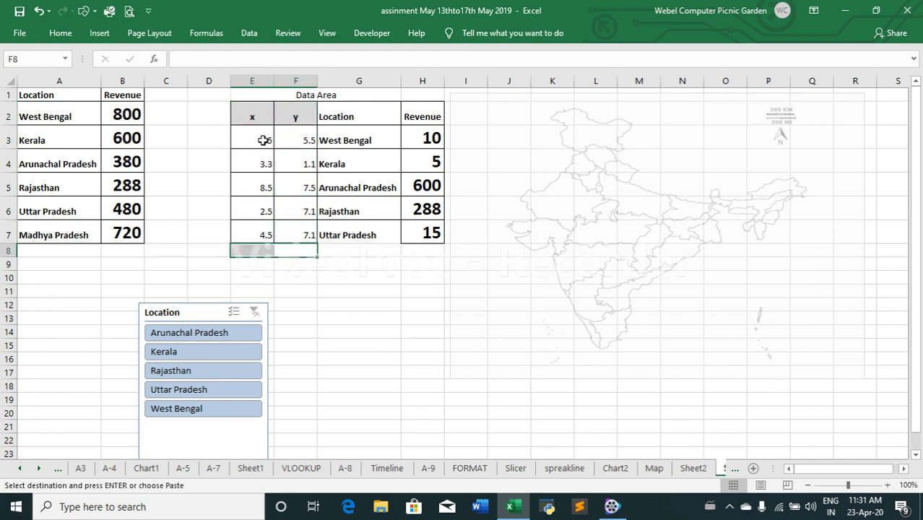
click(264, 140)
drag(279, 151, 301, 140)
click(245, 163)
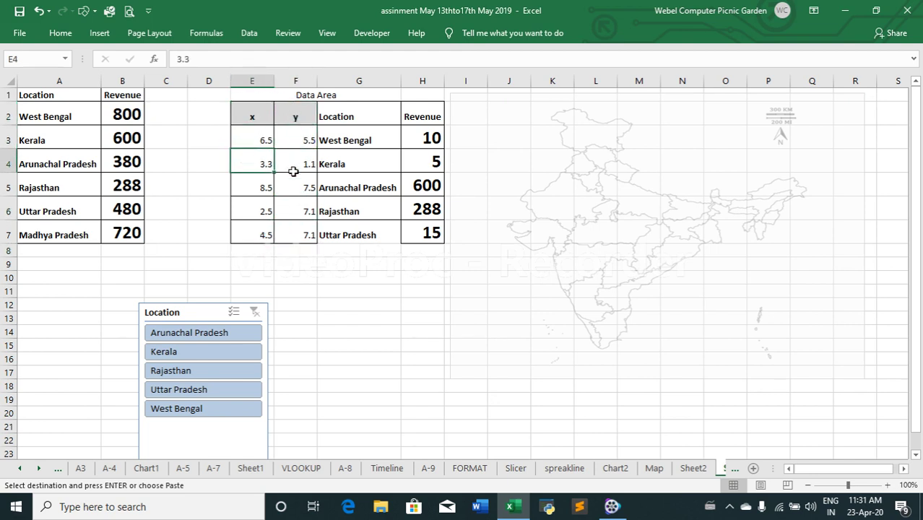
click(294, 164)
click(289, 211)
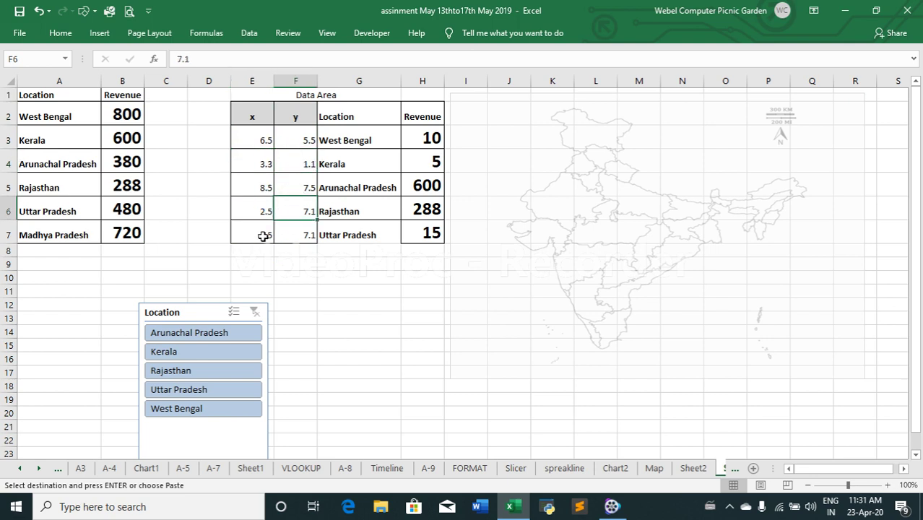
click(264, 236)
click(296, 233)
click(489, 147)
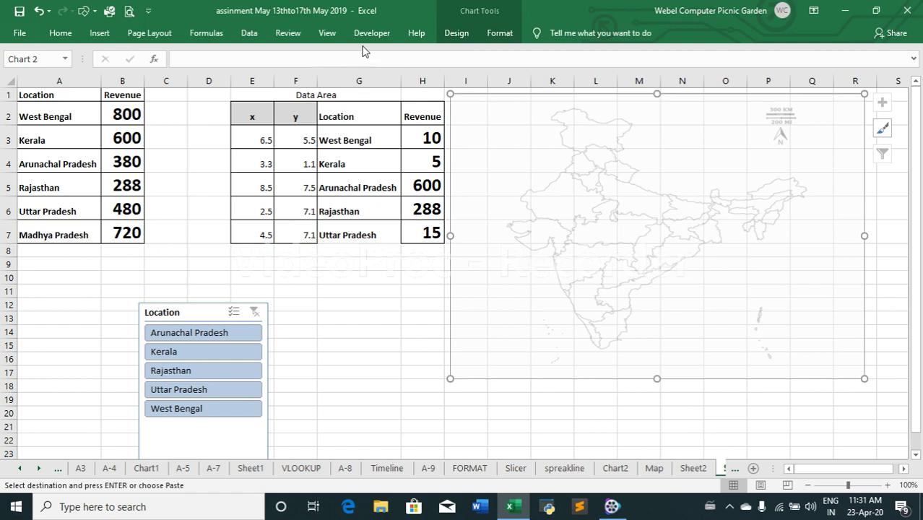
- Add a Sales Report series with X values E3:E7 and Y values F3:F7 to the map chart
right_click(475, 112)
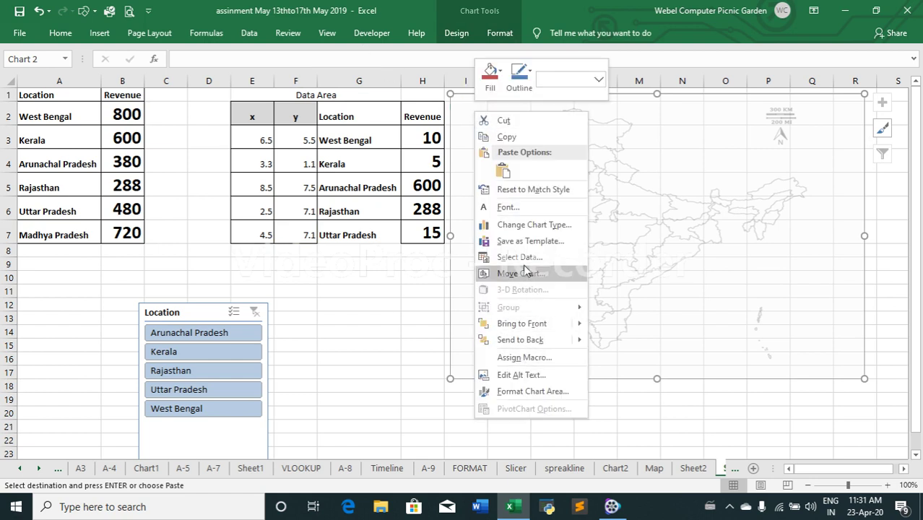
click(523, 257)
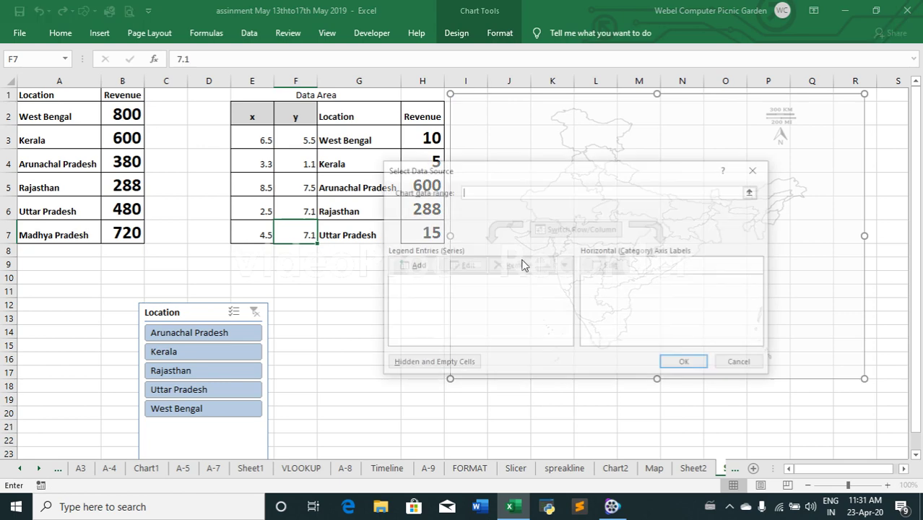
click(424, 268)
text(Sales Report)
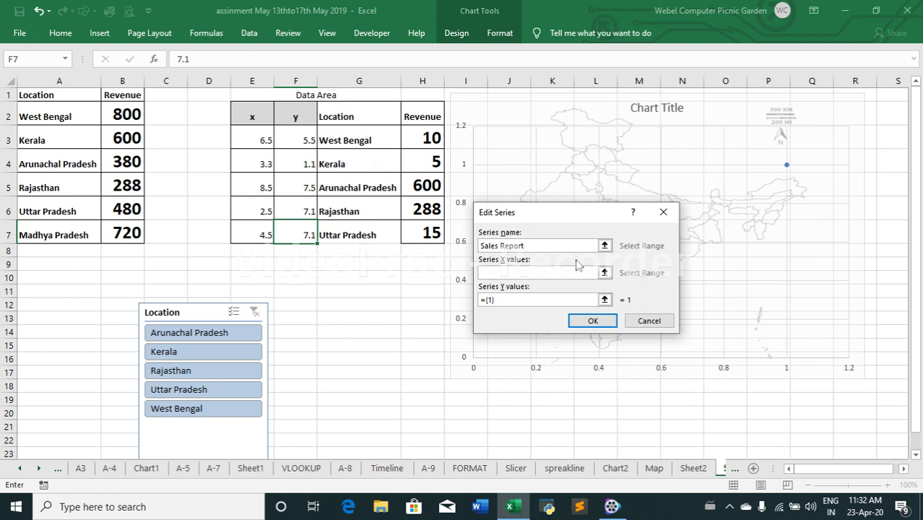
click(605, 273)
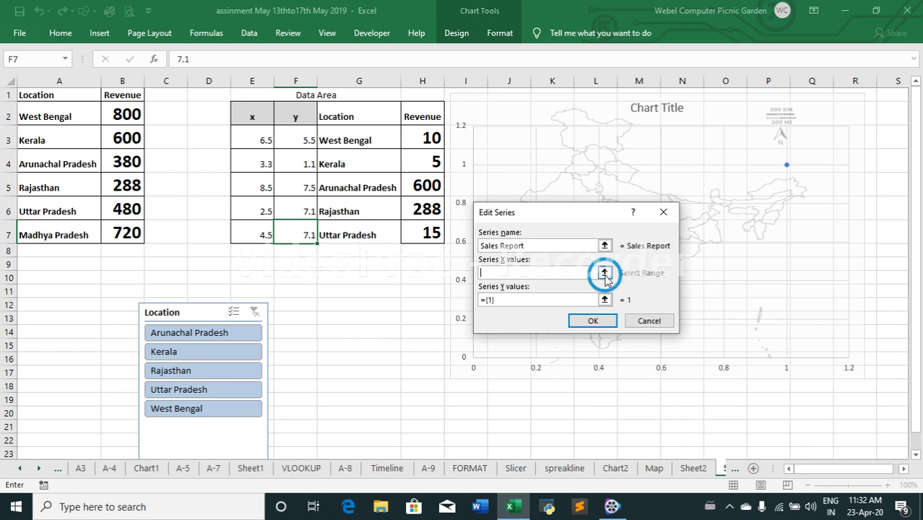
drag(252, 137, 258, 235)
click(666, 235)
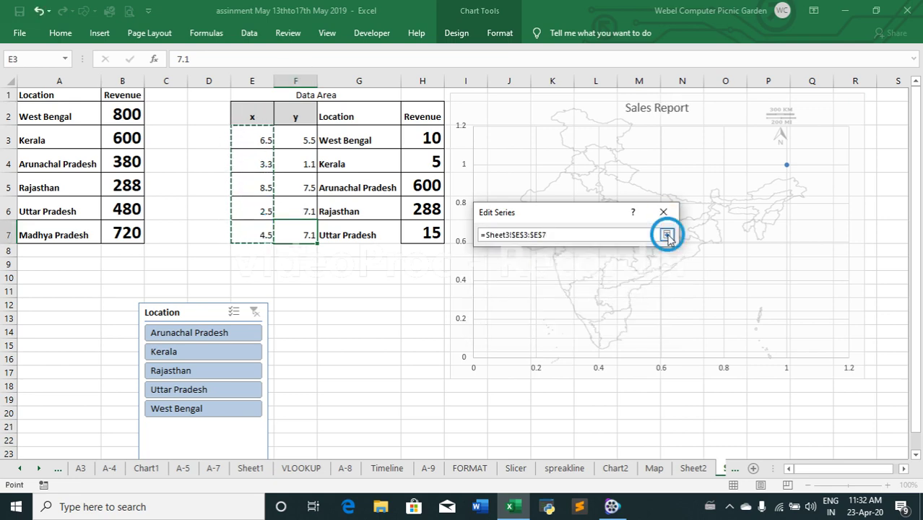
click(604, 298)
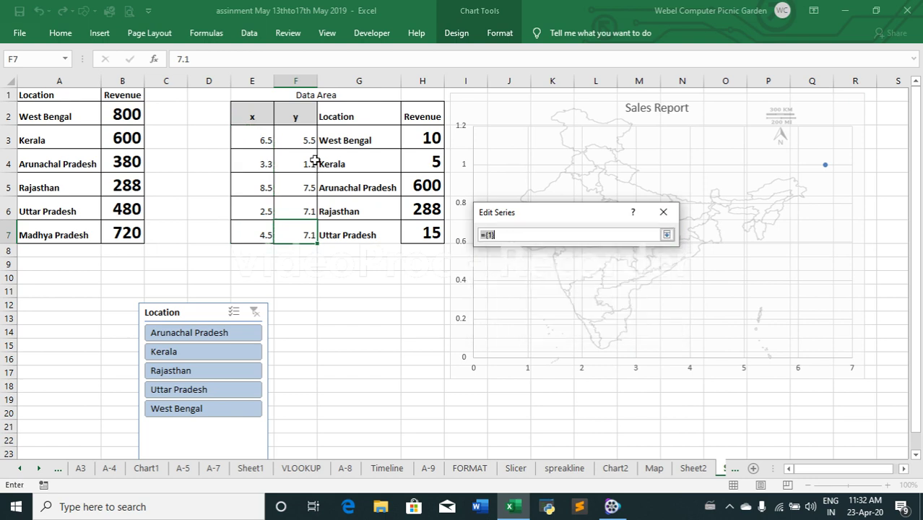
drag(299, 136, 307, 235)
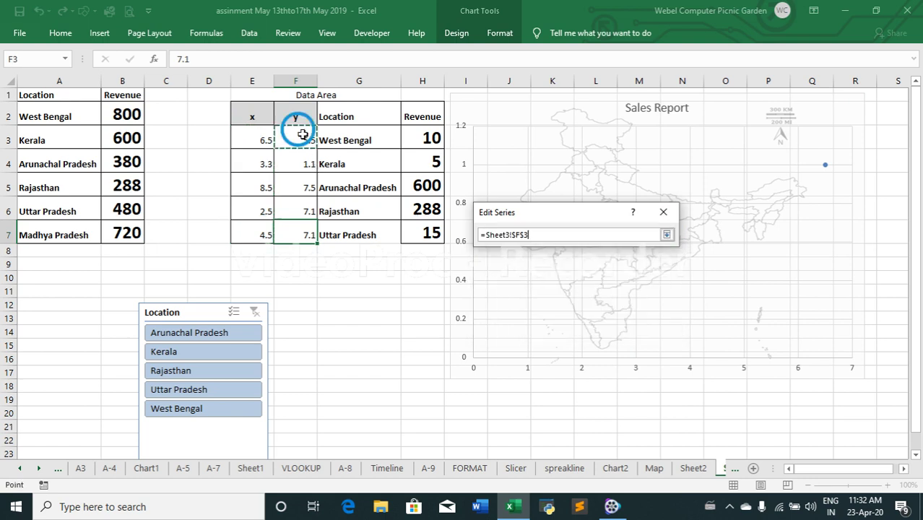
click(667, 235)
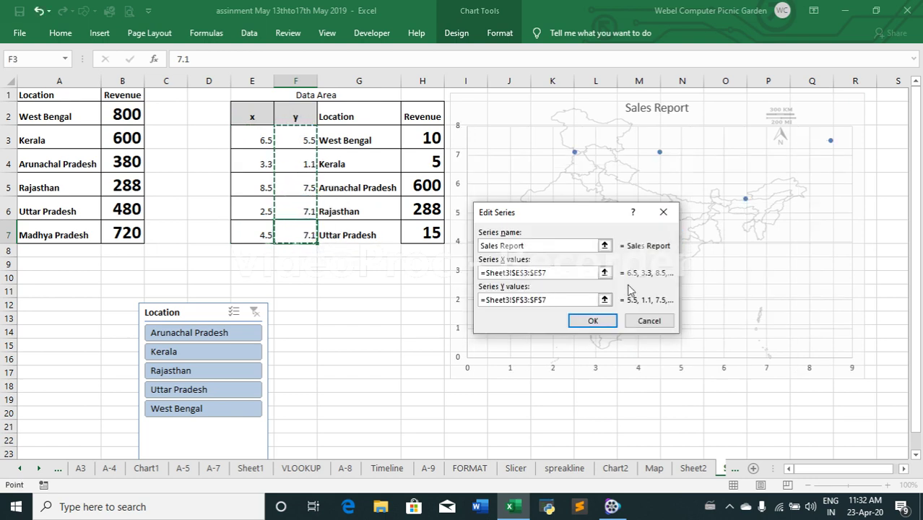
click(593, 320)
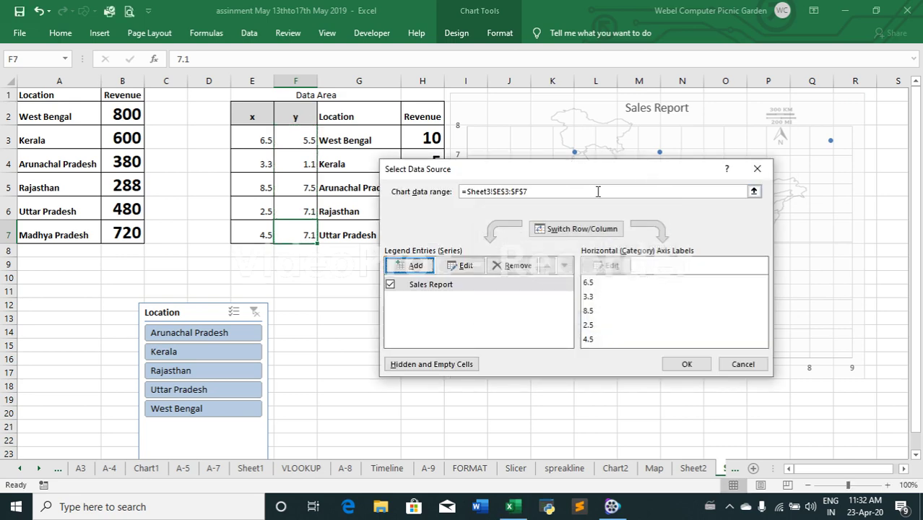
click(687, 365)
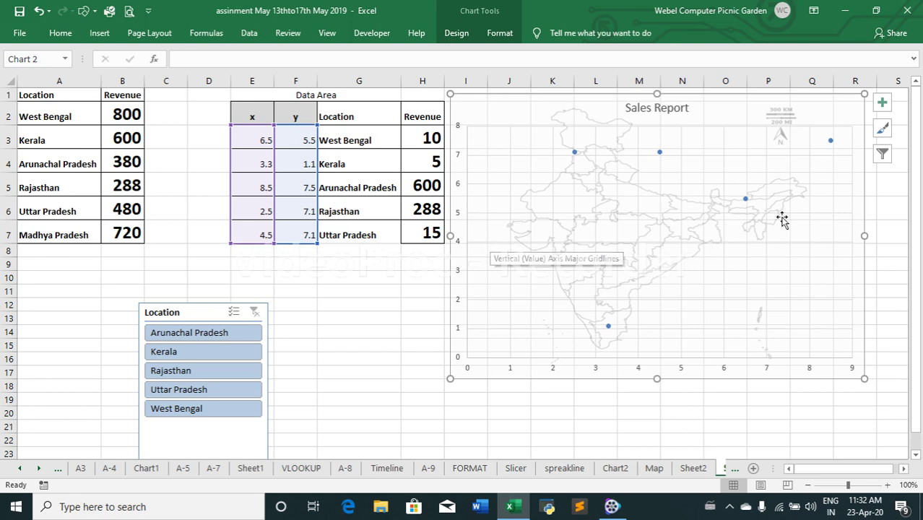
right_click(865, 313)
click(806, 286)
right_click(807, 286)
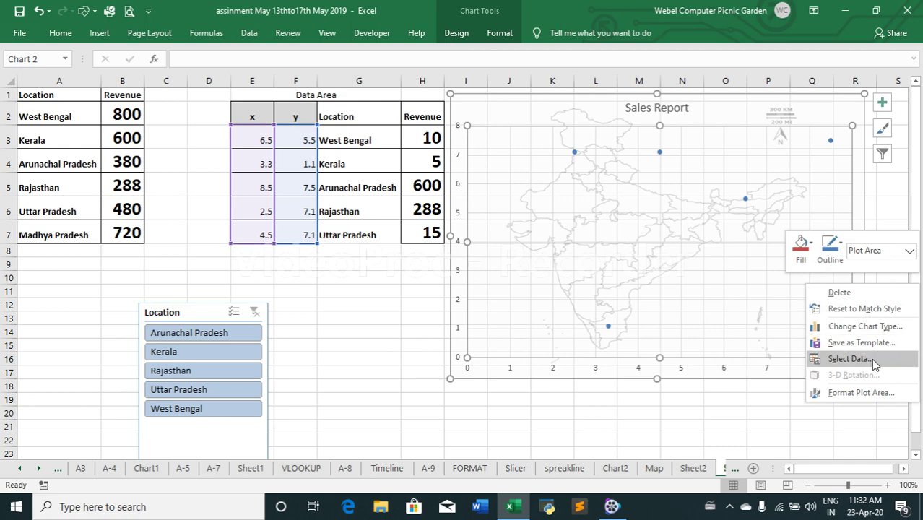
click(866, 392)
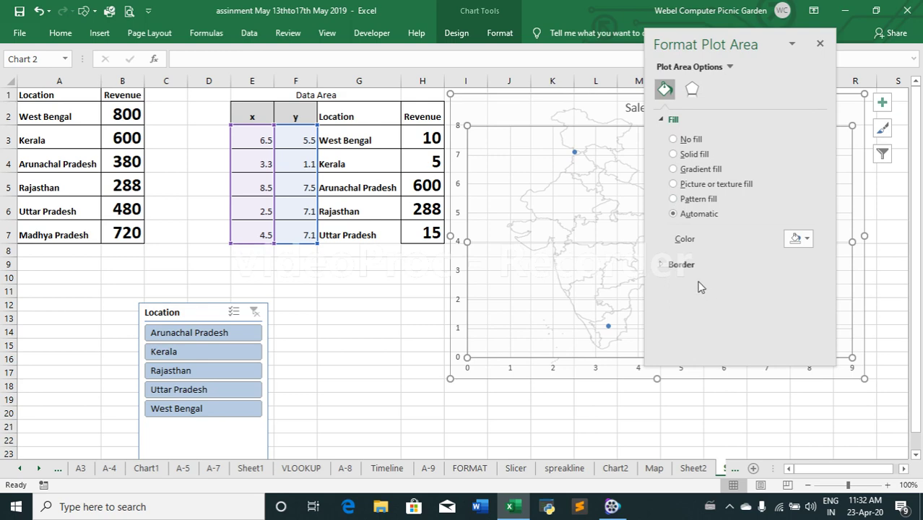
click(692, 92)
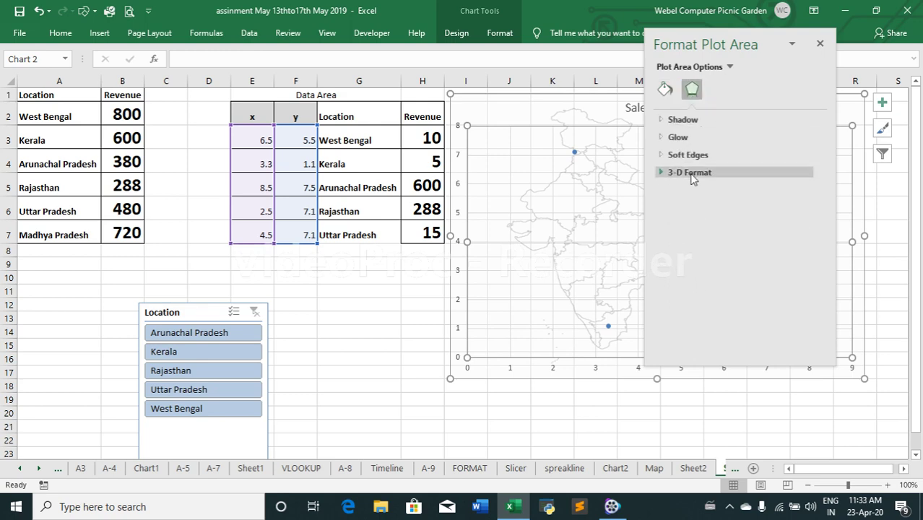
click(553, 274)
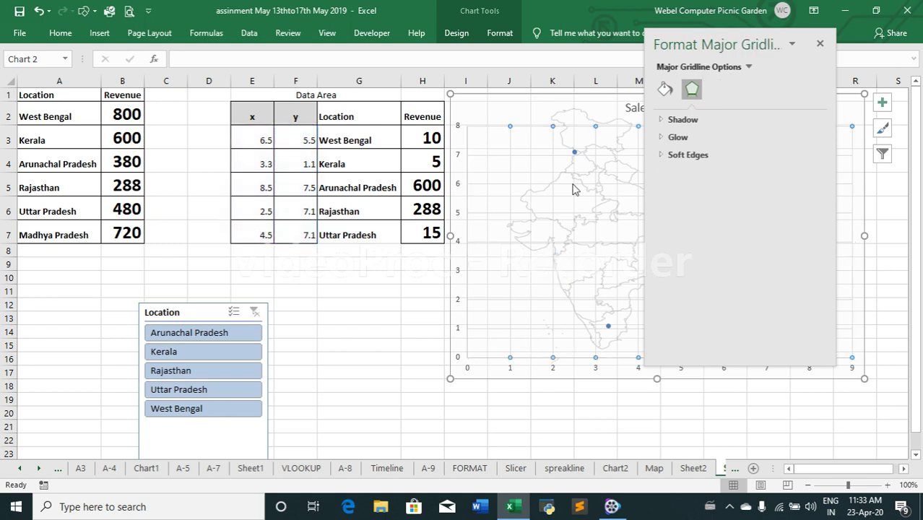
click(821, 42)
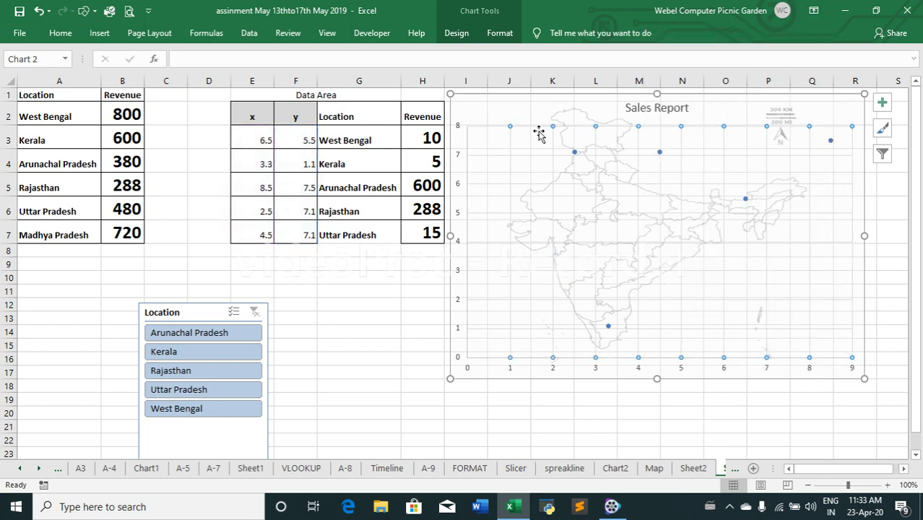
click(575, 152)
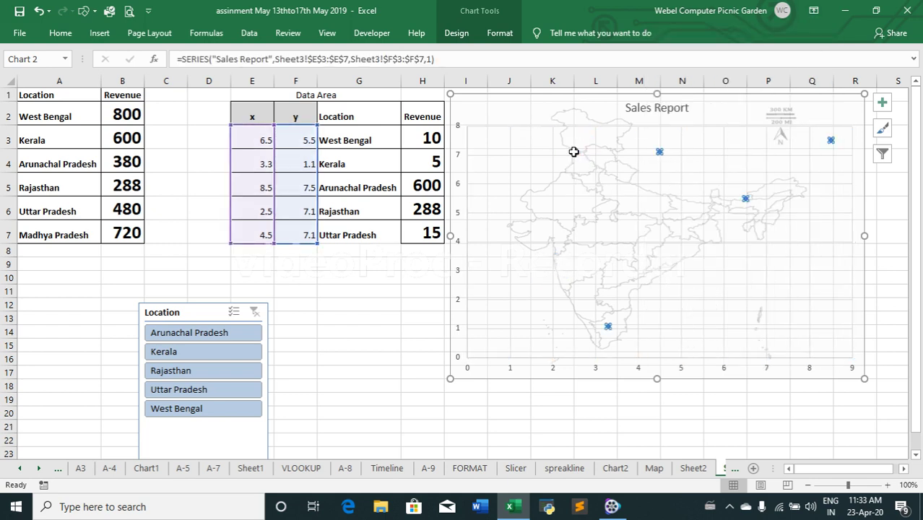
right_click(746, 198)
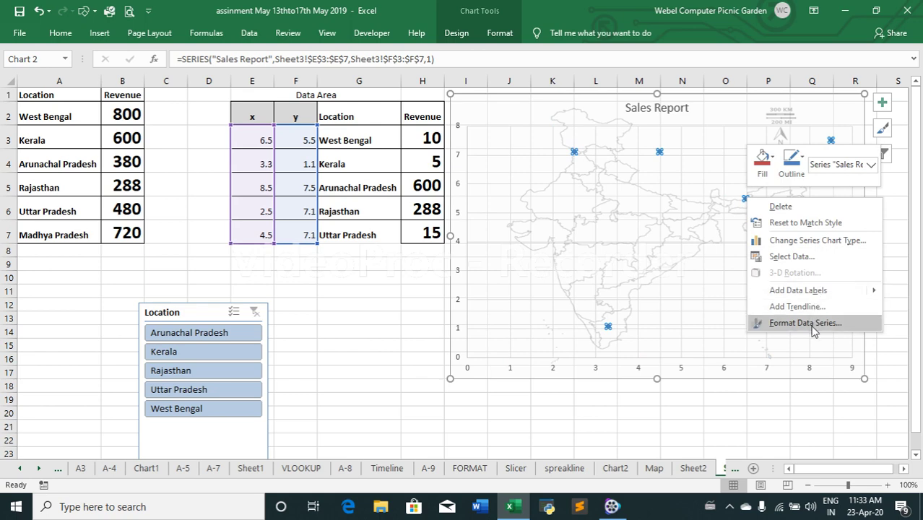
click(807, 323)
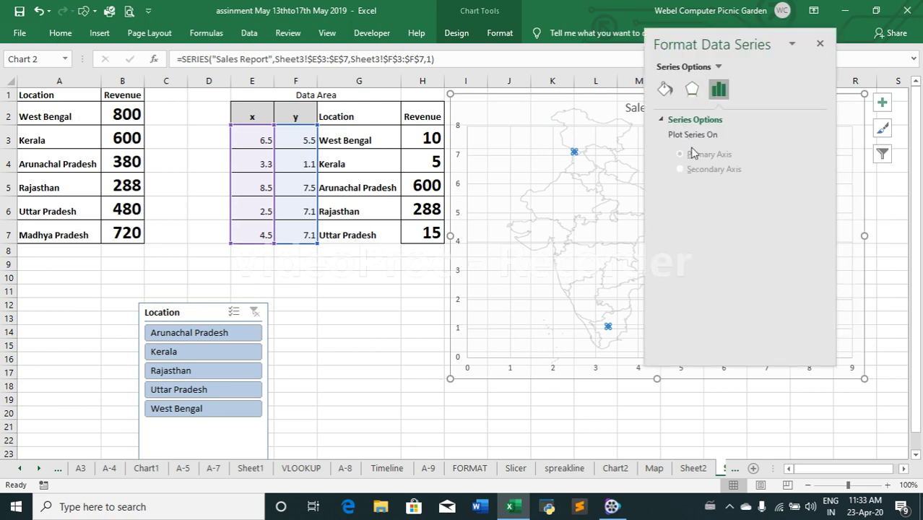
click(693, 90)
click(664, 90)
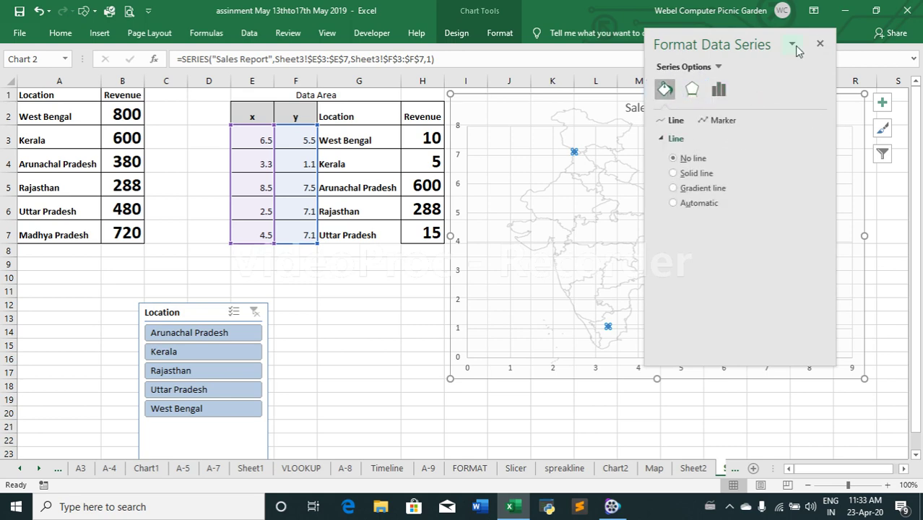
click(820, 44)
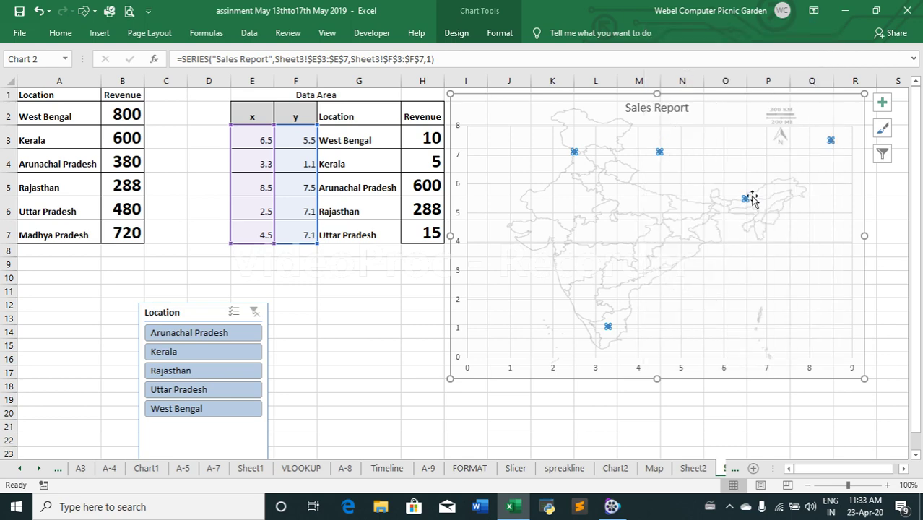
click(884, 134)
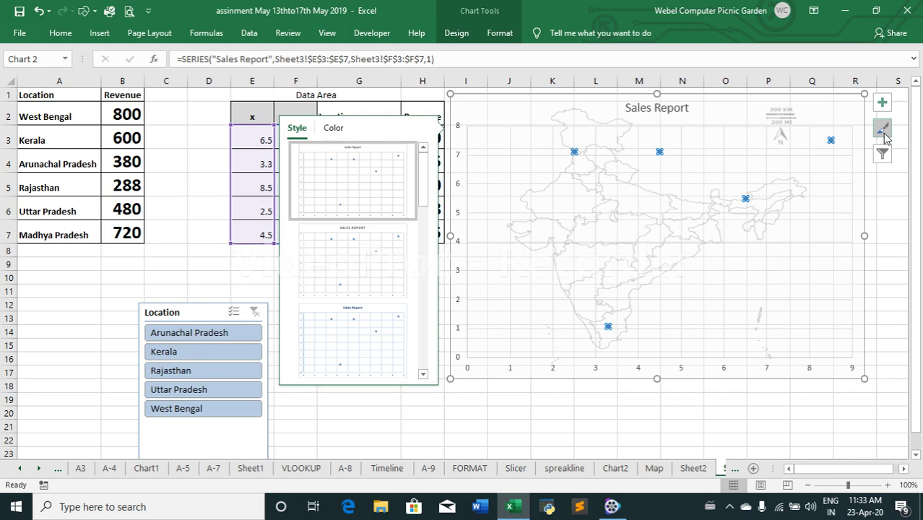
click(333, 128)
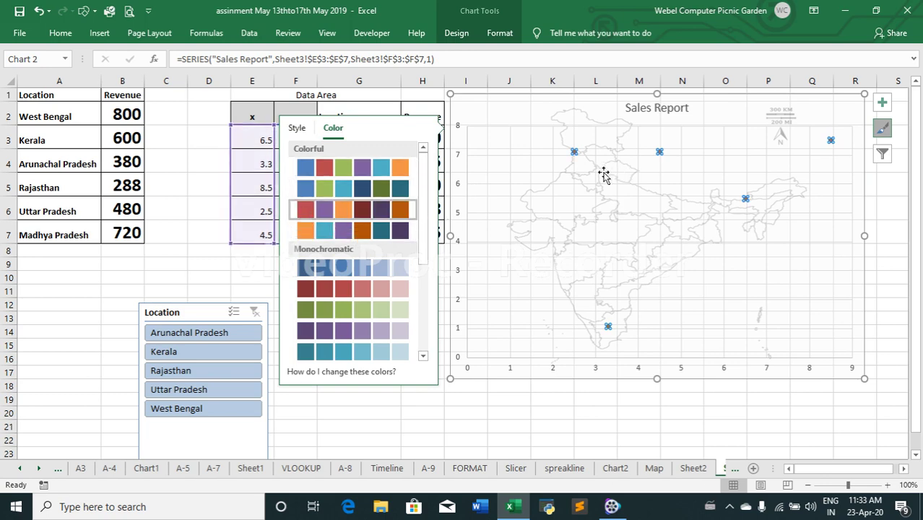
click(518, 240)
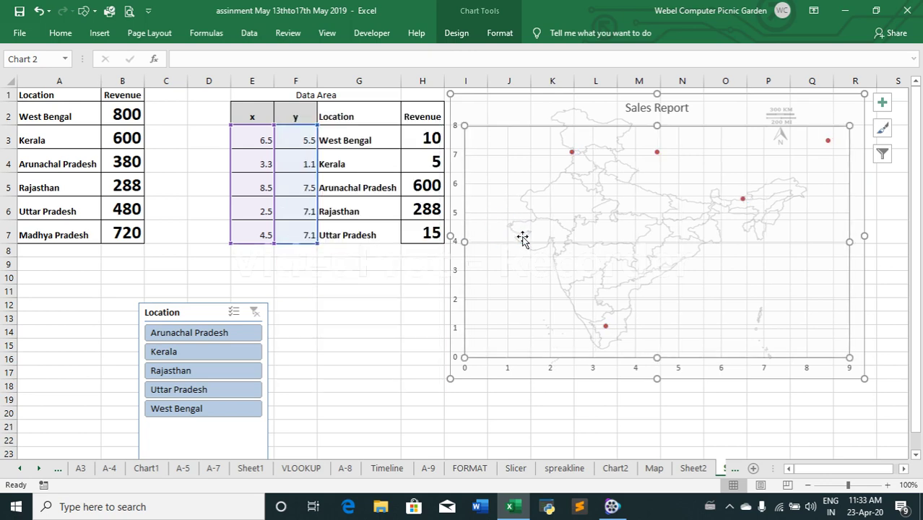
click(744, 199)
click(881, 154)
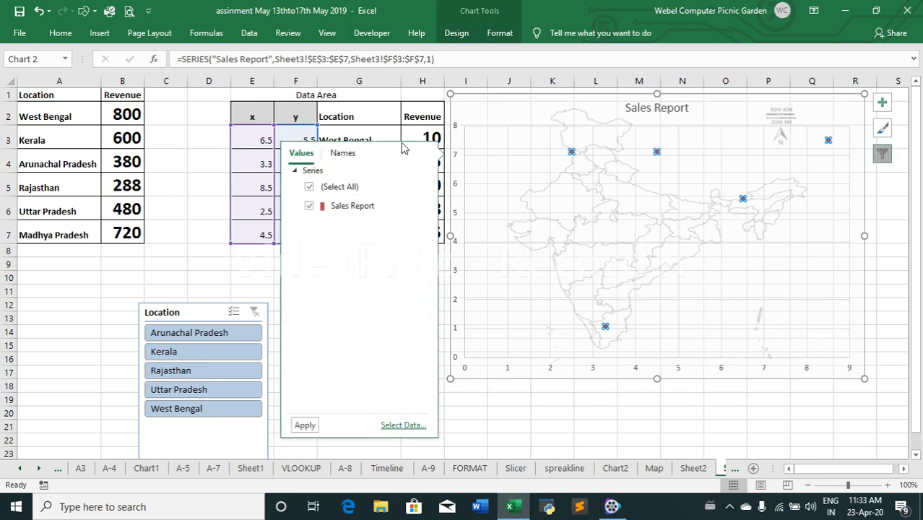
click(491, 411)
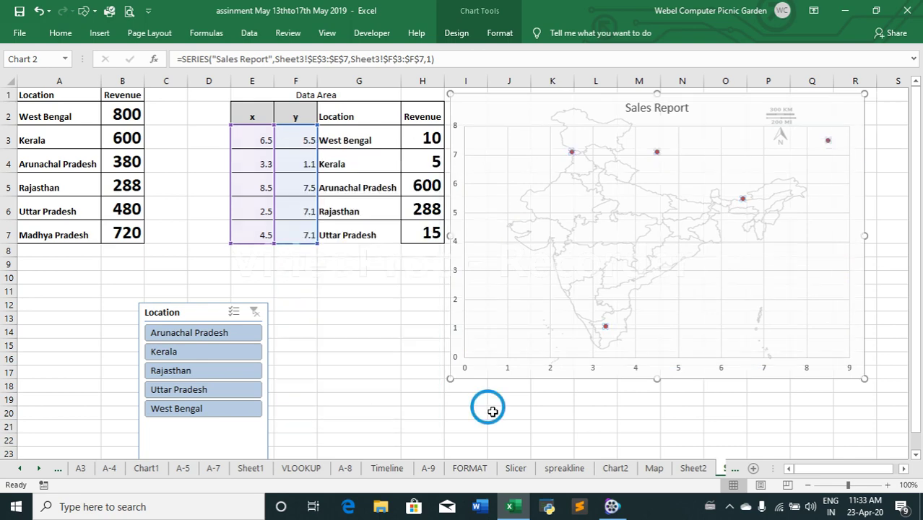
click(743, 198)
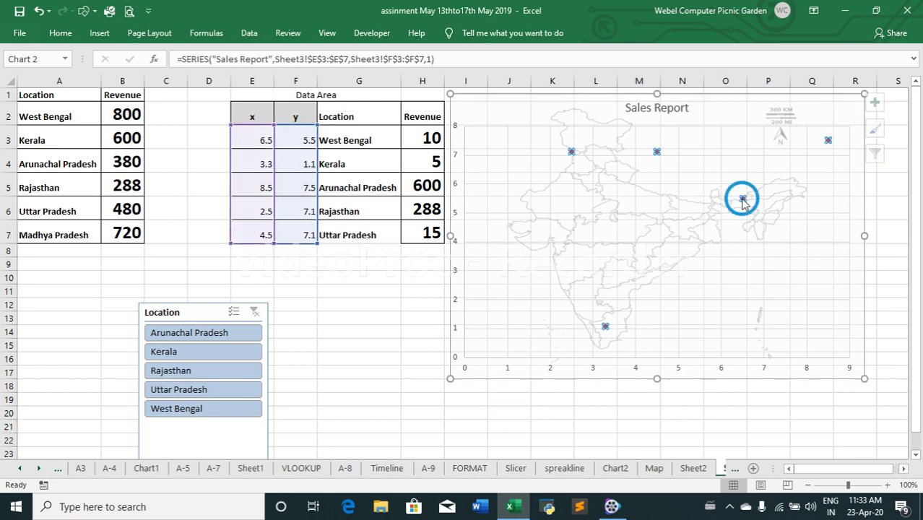
- Turn on data labels so the points show values like 7.1, 7.5, 5.5 and 1.1
click(884, 107)
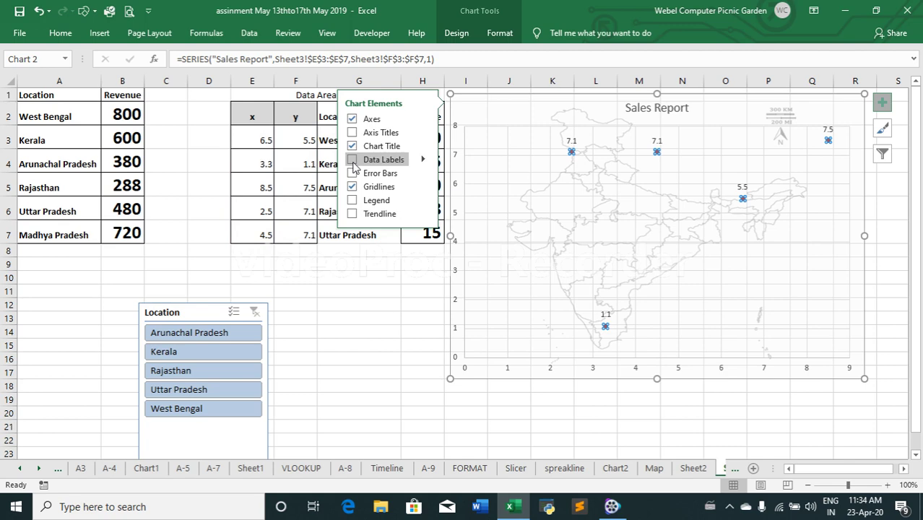
click(353, 162)
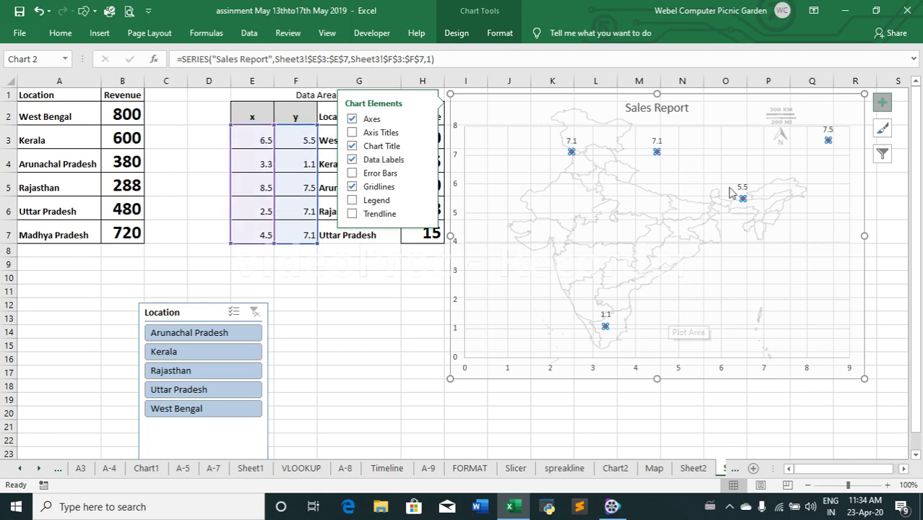
click(396, 289)
click(572, 152)
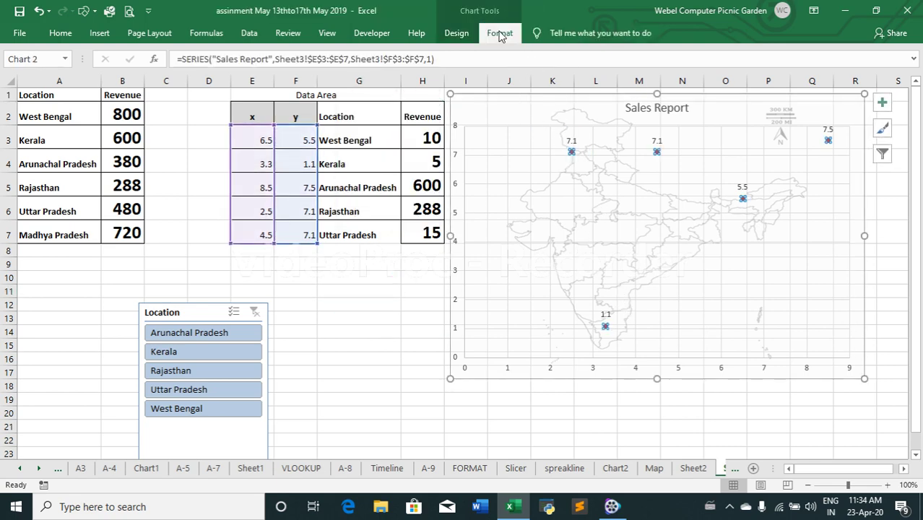
- Add horizontal and vertical axis titles with their text direction kept horizontal
click(508, 38)
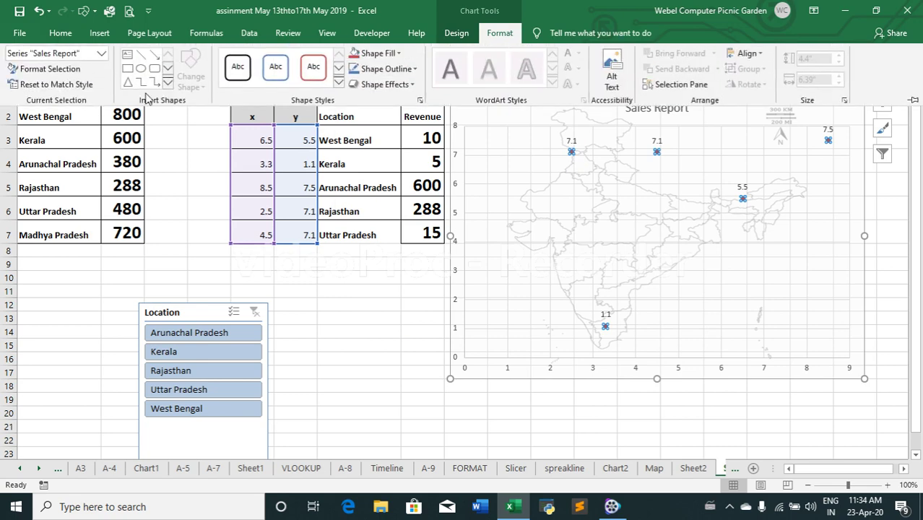
click(466, 34)
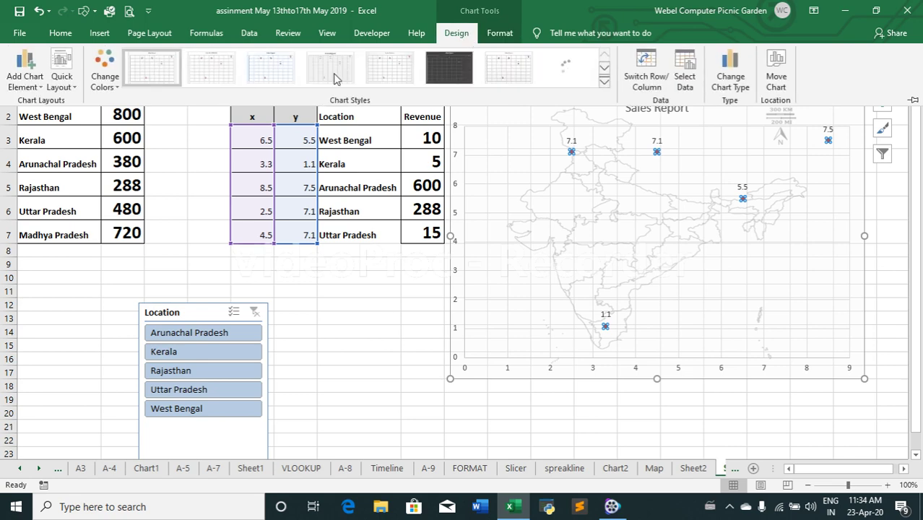
click(29, 84)
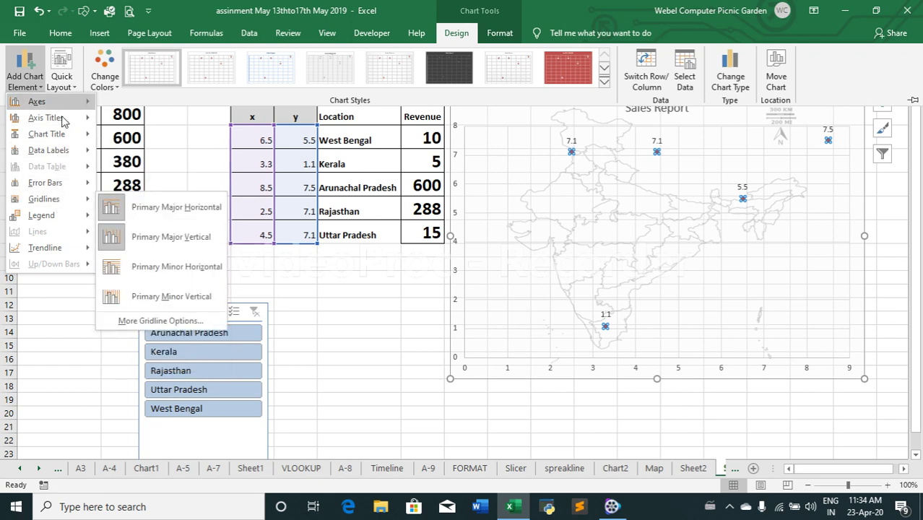
mouse_move(46, 118)
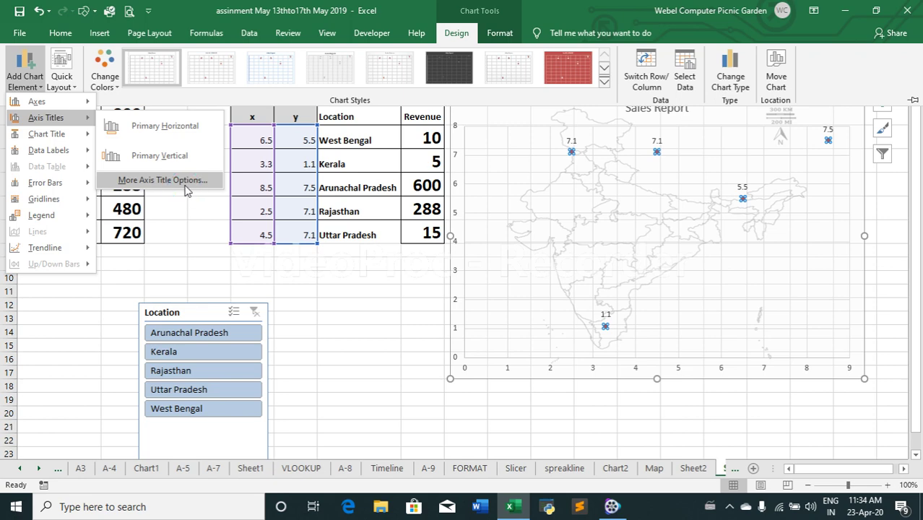
click(185, 186)
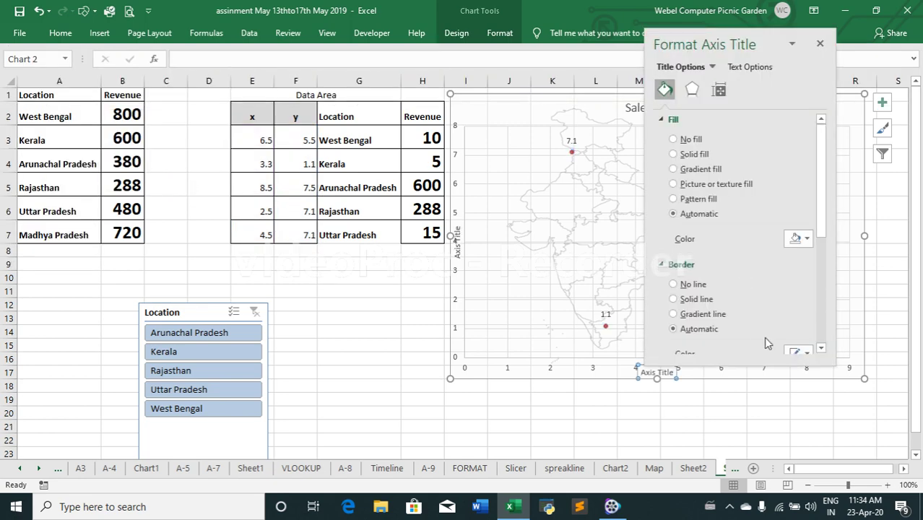
click(692, 89)
click(725, 89)
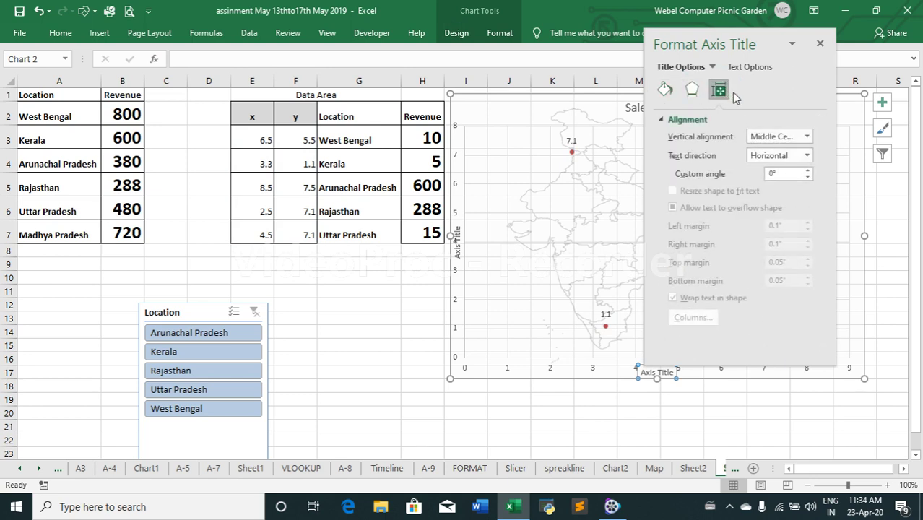
click(806, 156)
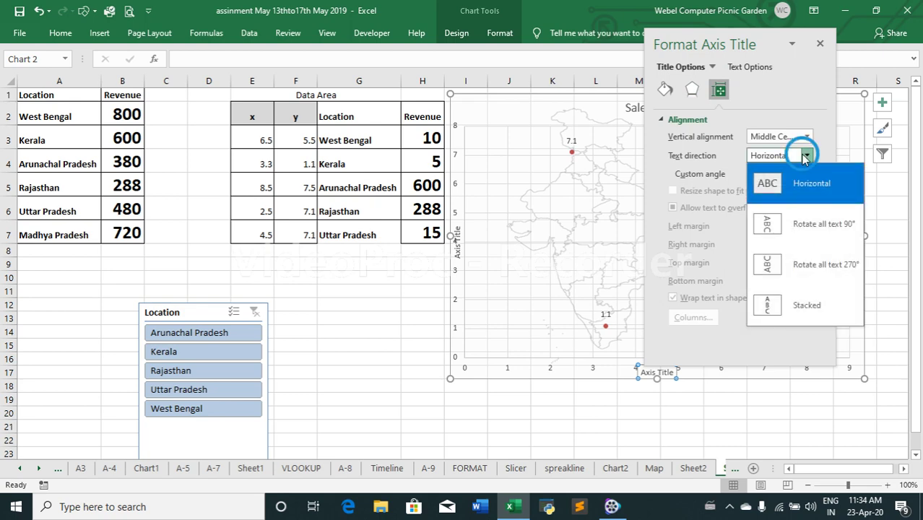
click(806, 156)
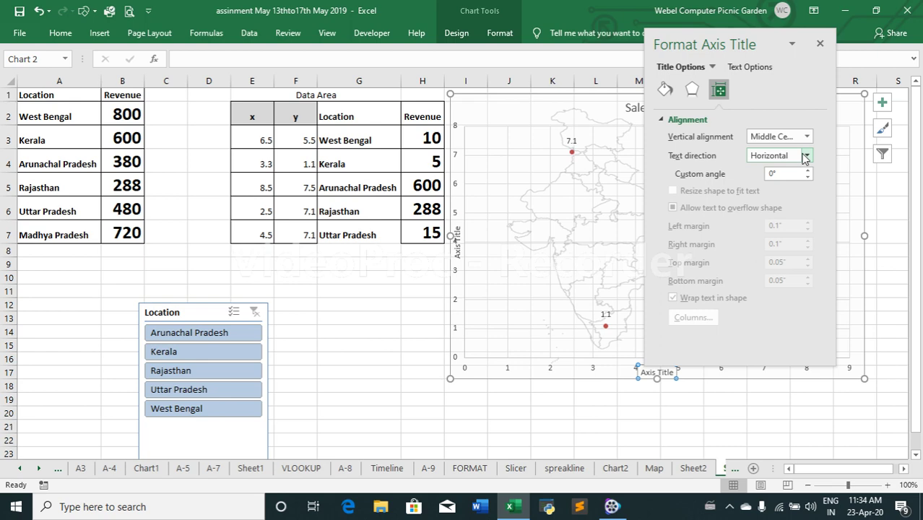
click(820, 44)
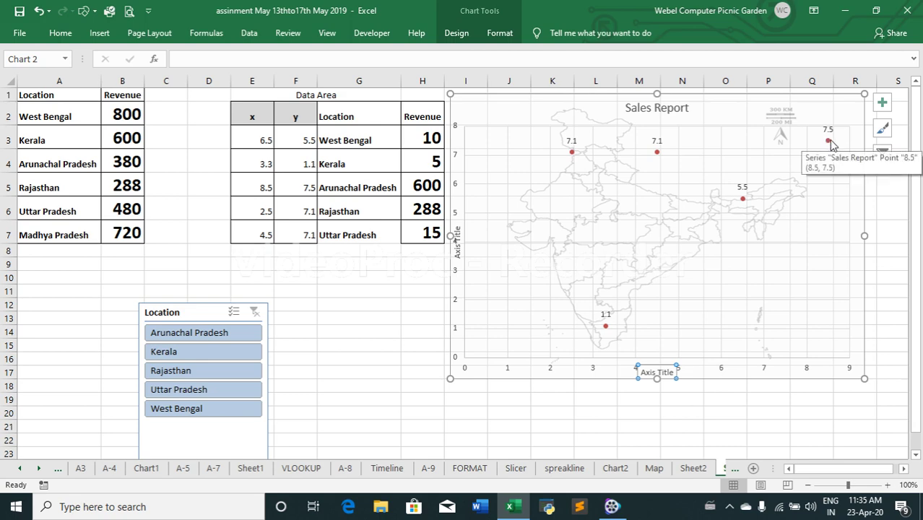
click(826, 141)
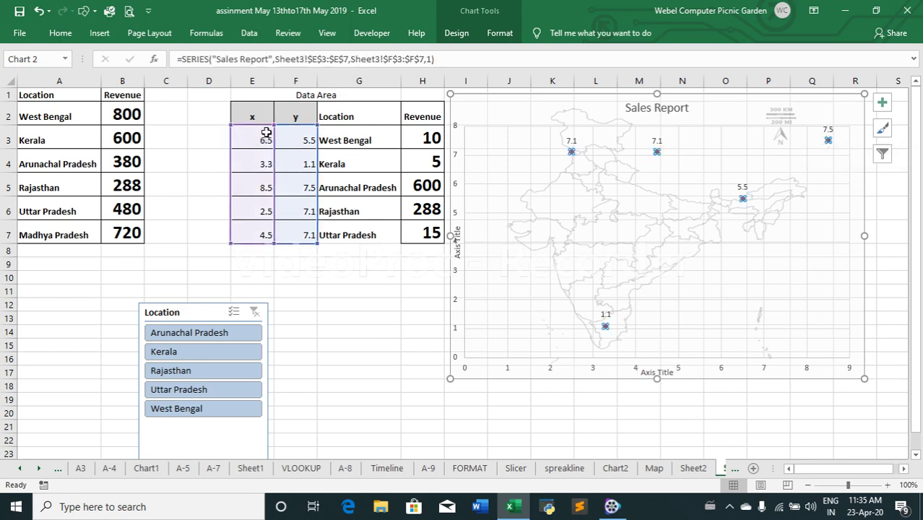
right_click(605, 328)
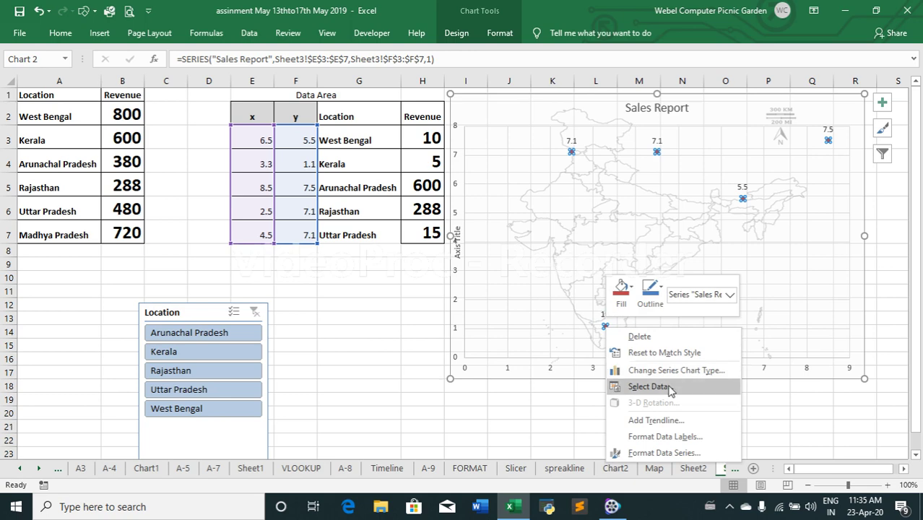
click(671, 389)
click(448, 284)
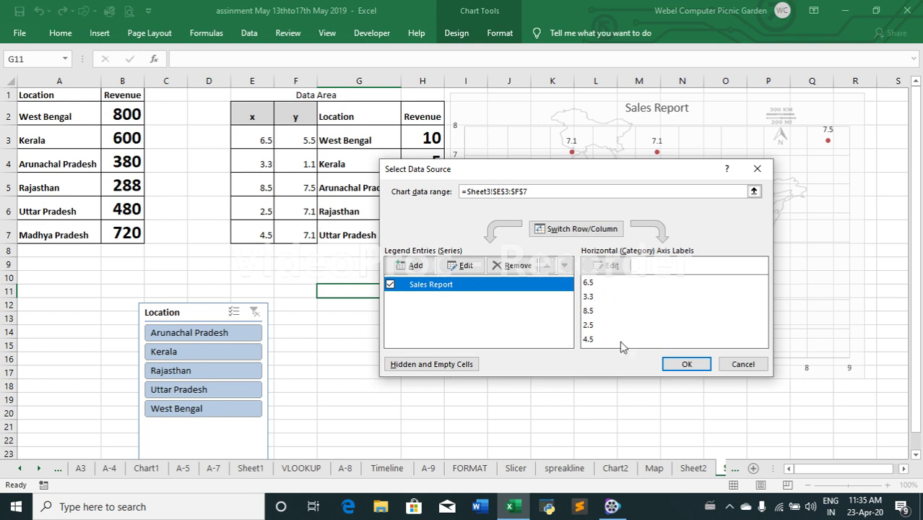
click(732, 366)
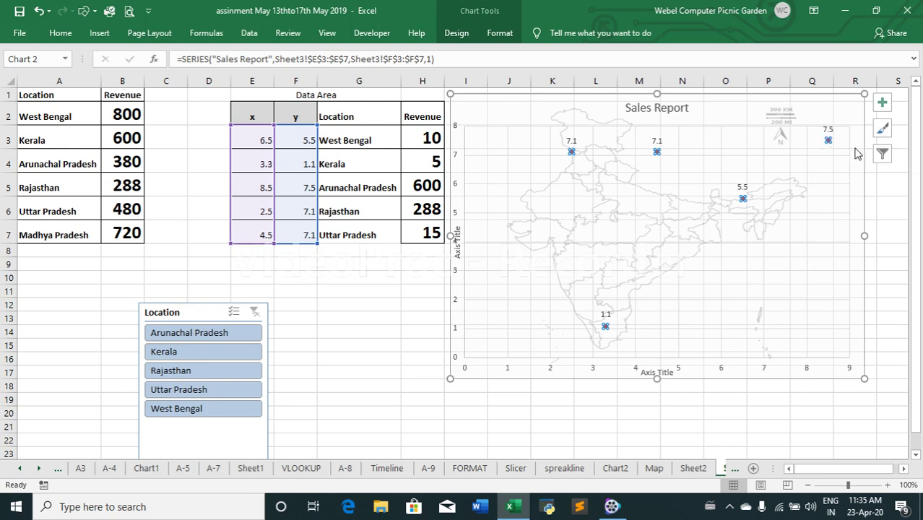
click(503, 35)
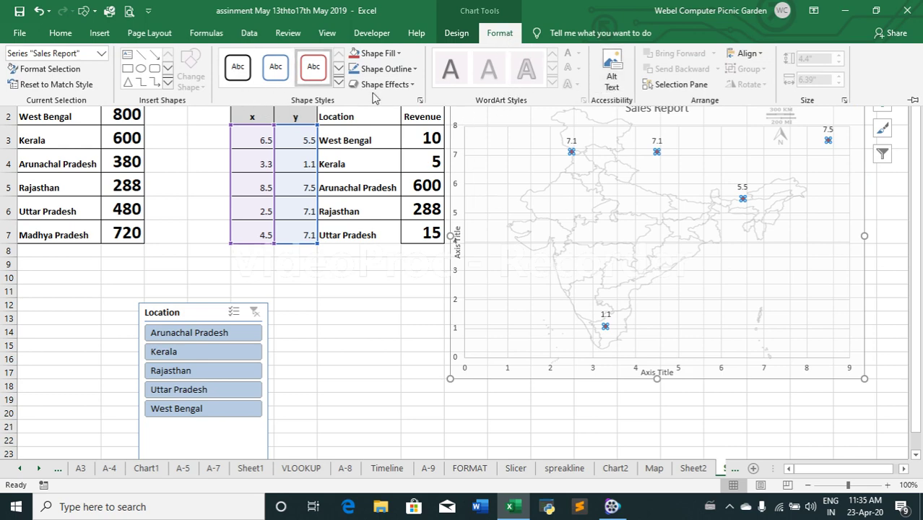
- Select the chart gridlines, review the Gridlines choices, then bring up the Chart Styles gallery
double_click(461, 39)
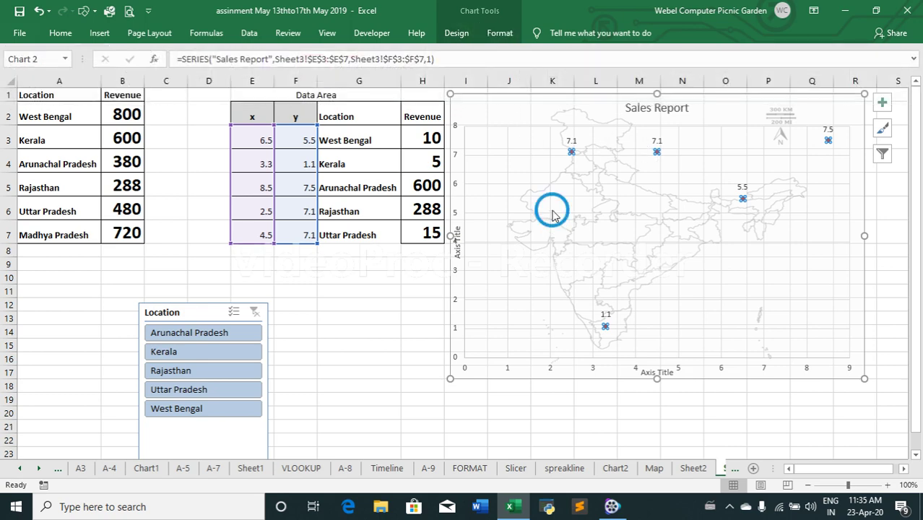
click(553, 214)
click(553, 215)
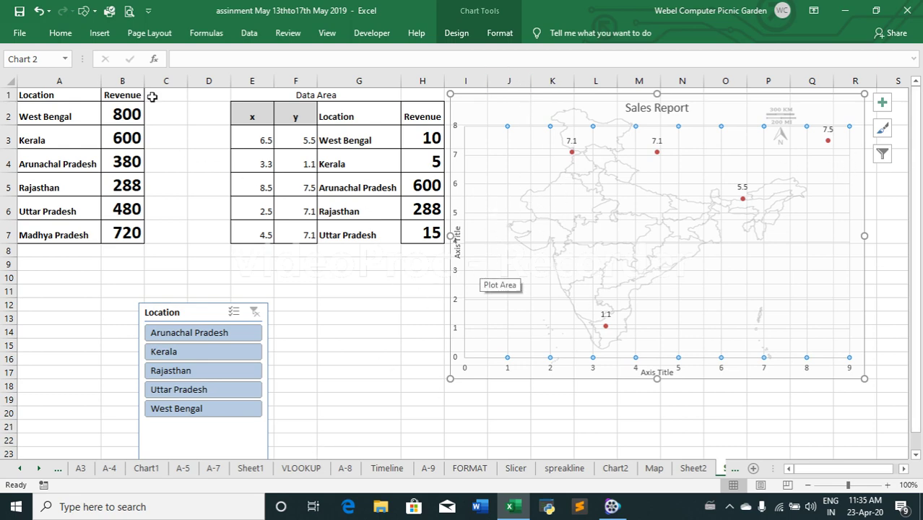
click(455, 33)
click(30, 94)
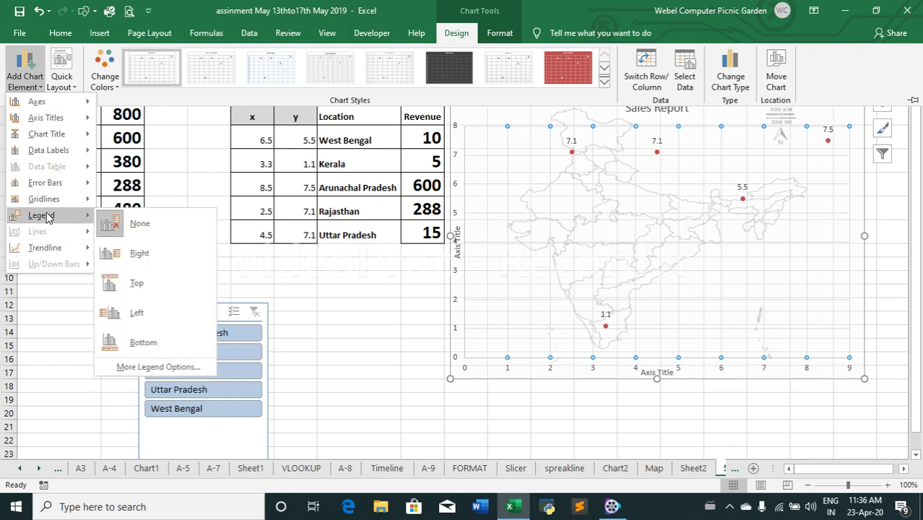
mouse_move(43, 198)
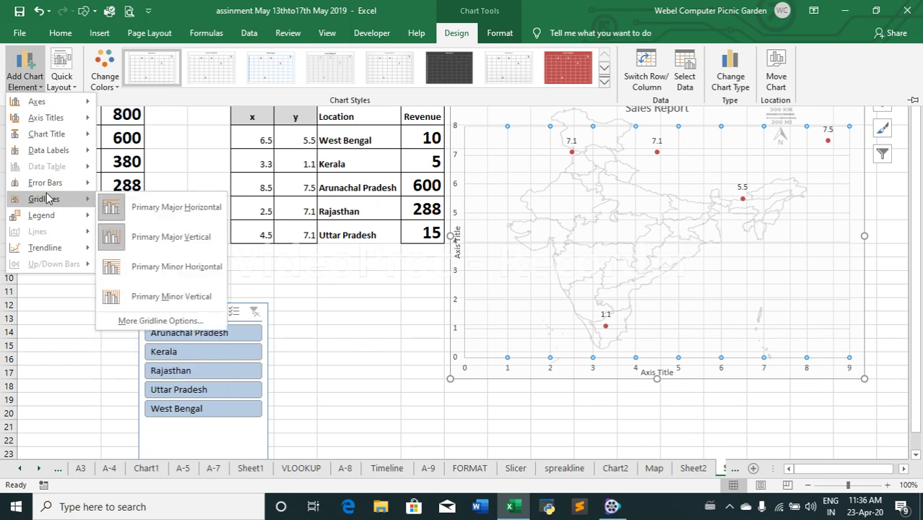
click(497, 34)
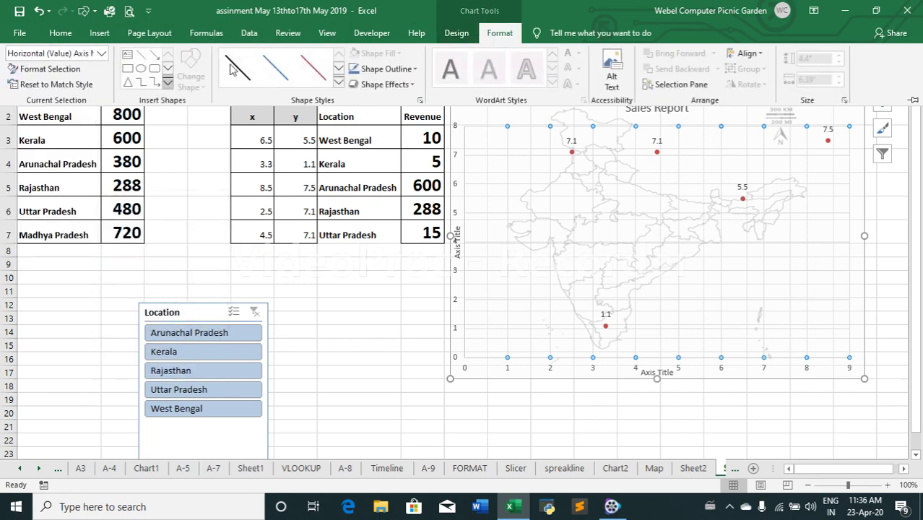
click(884, 130)
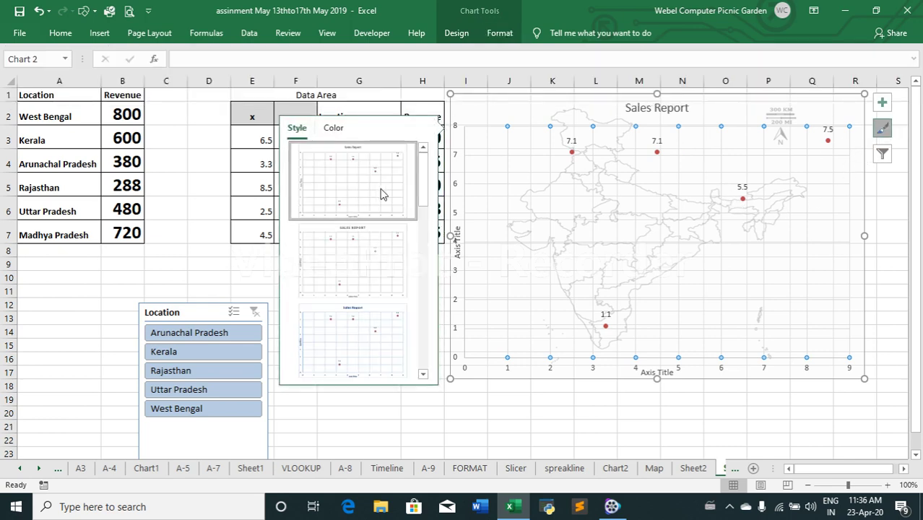
mouse_move(425, 186)
mouse_down()
mouse_move(417, 342)
mouse_move(425, 186)
mouse_up()
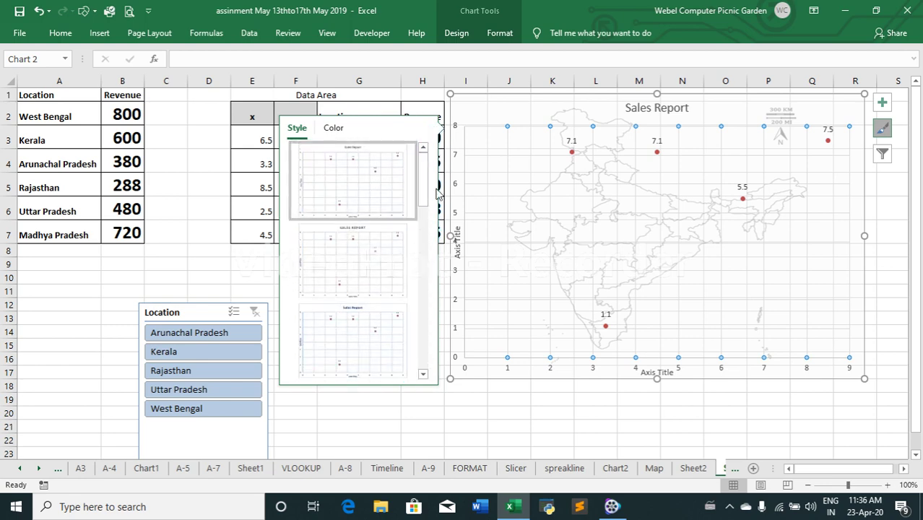
- Adjust the horizontal axis bounds so it runs 0 to 10, then close the Format pane
click(767, 372)
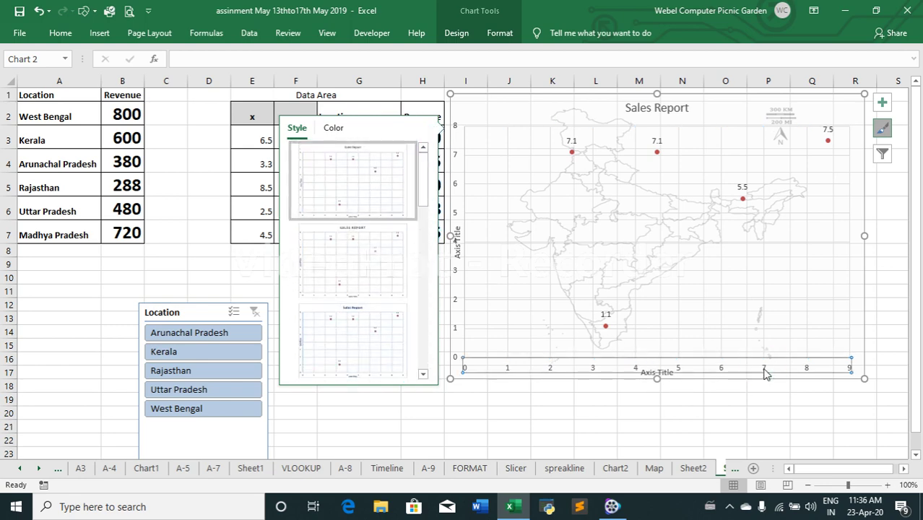
right_click(766, 373)
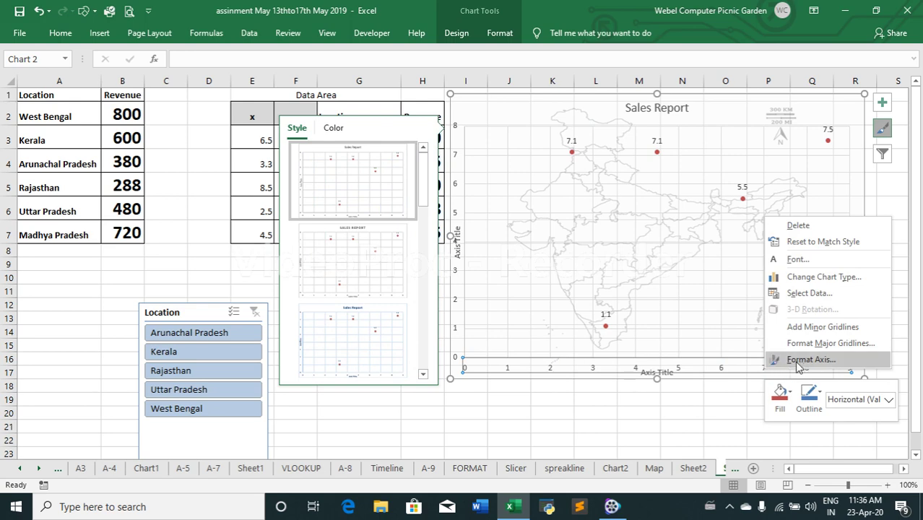
click(798, 365)
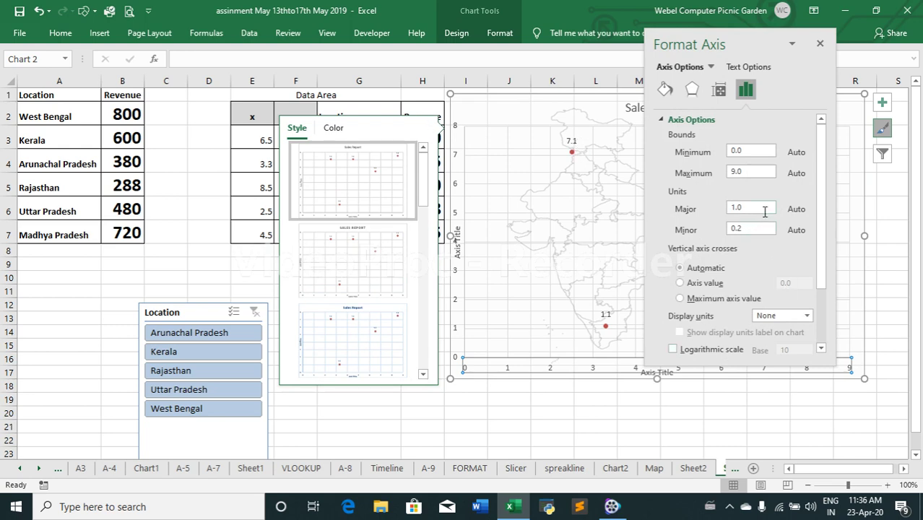
click(752, 152)
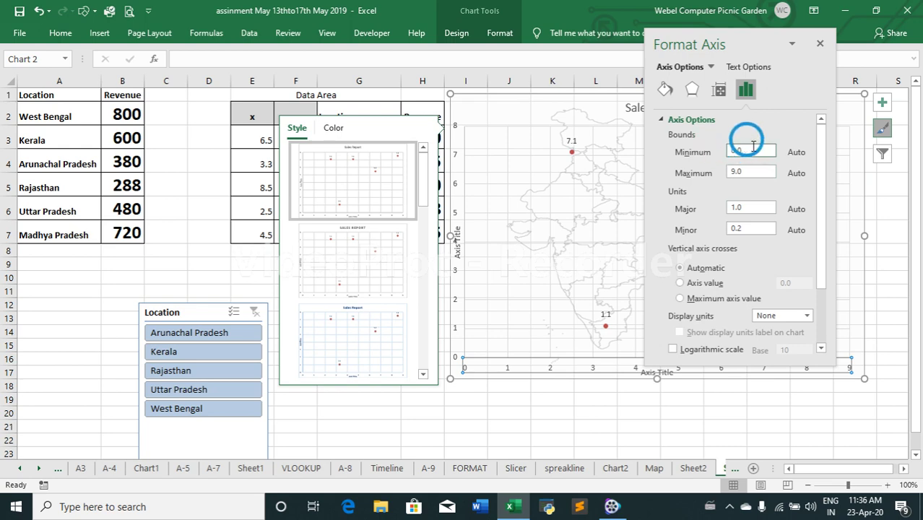
drag(741, 172, 711, 177)
text(10)
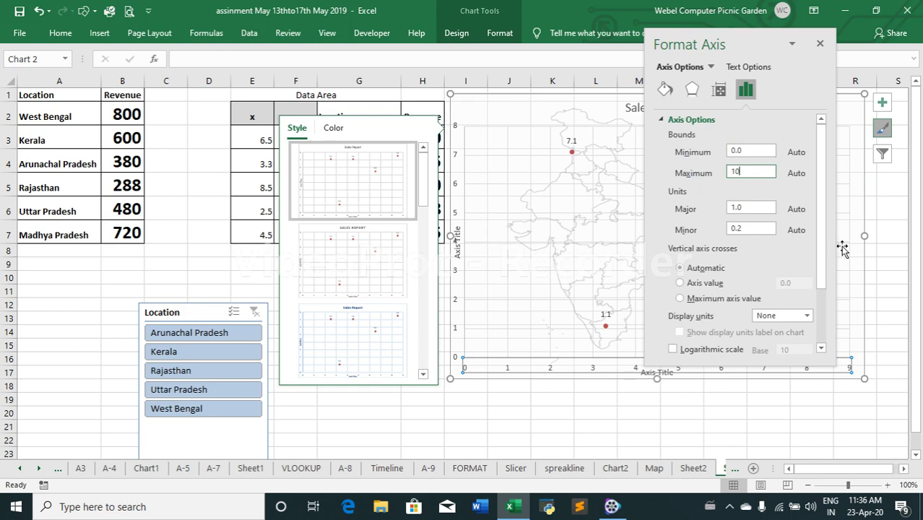
drag(824, 269, 834, 335)
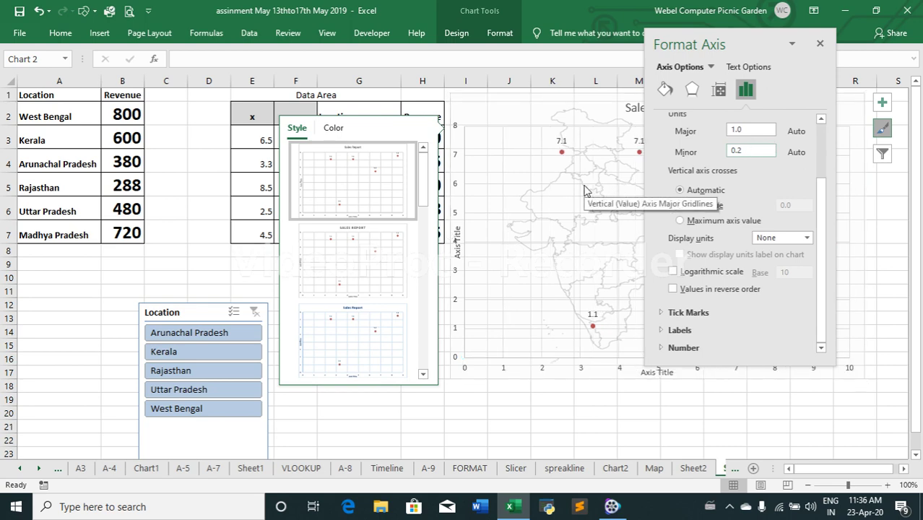
click(404, 97)
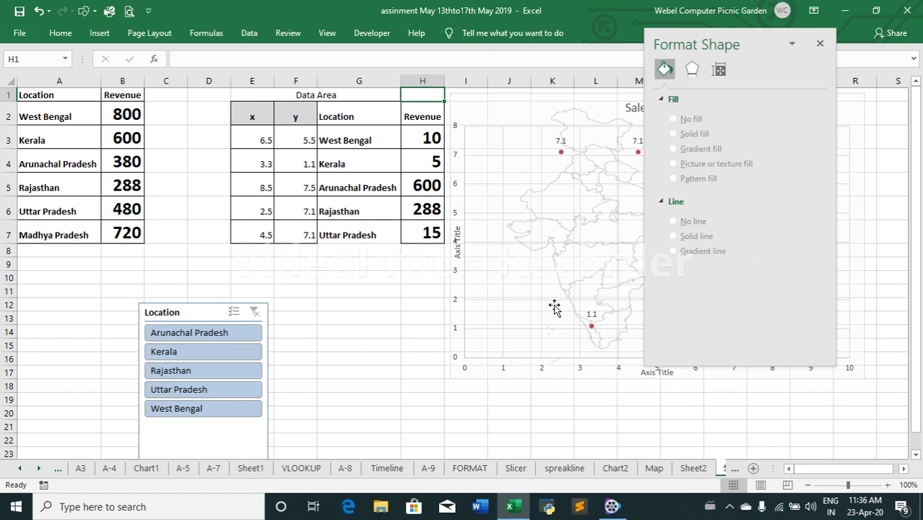
click(820, 43)
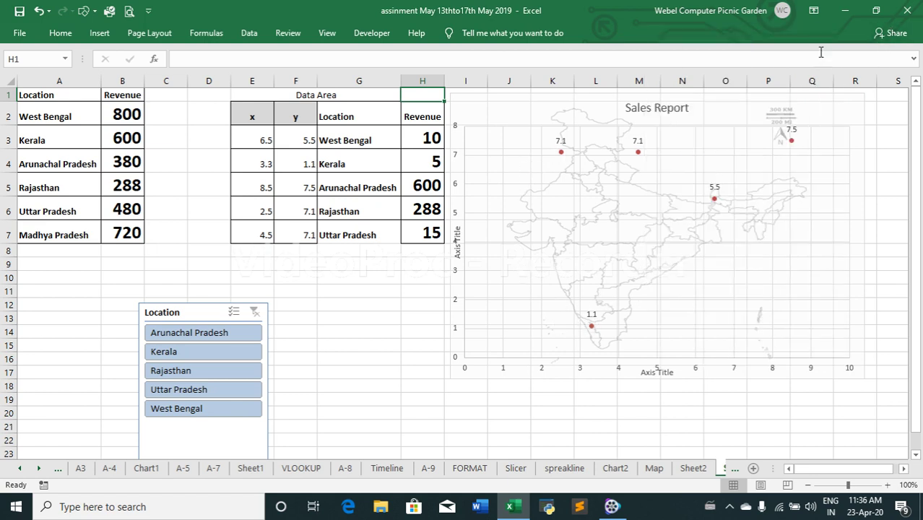
- Change the vertical axis Bounds Maximum from 8.0 to 10 in Format Axis
click(455, 336)
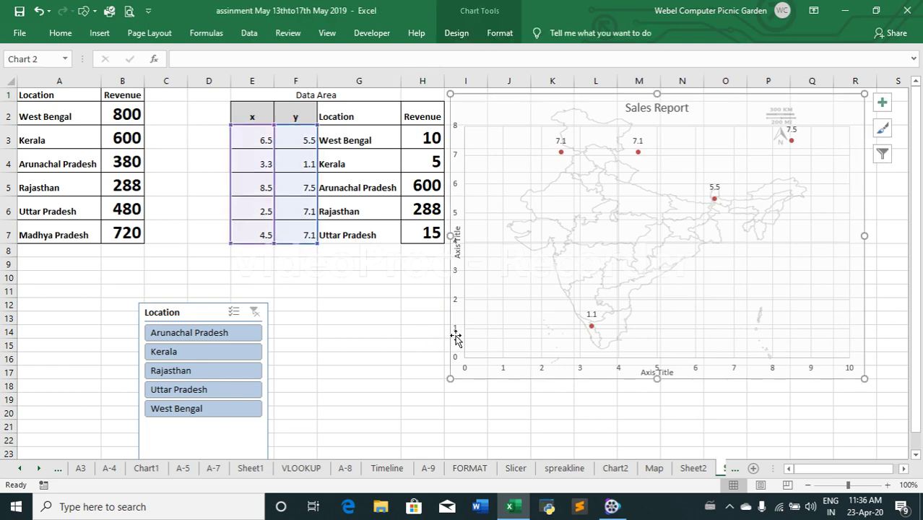
click(456, 158)
right_click(457, 156)
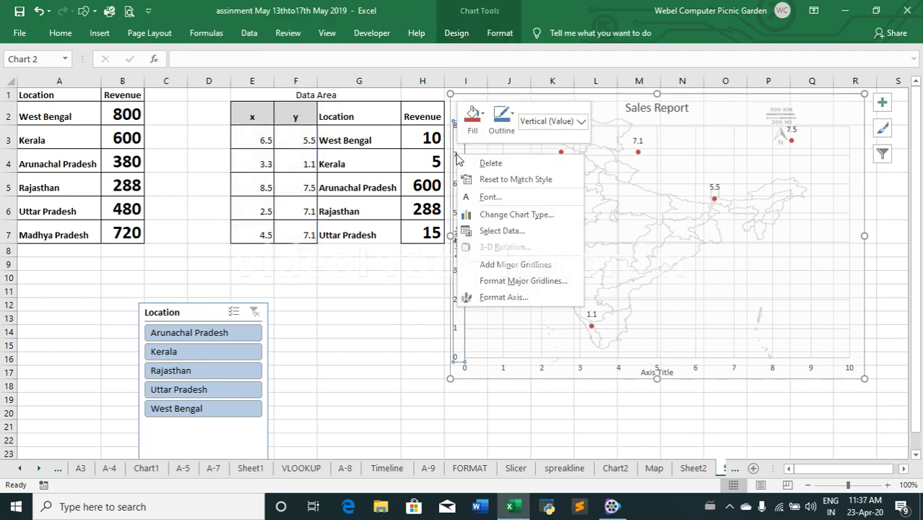
click(506, 298)
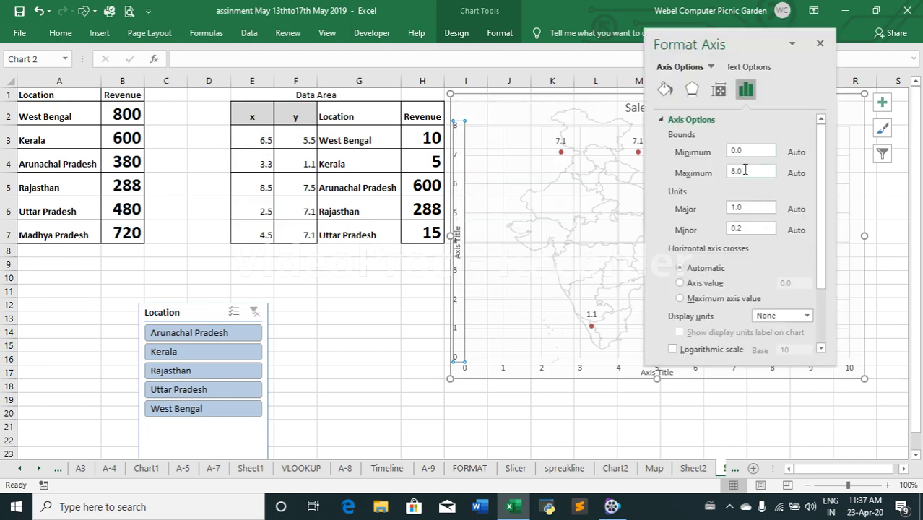
click(746, 171)
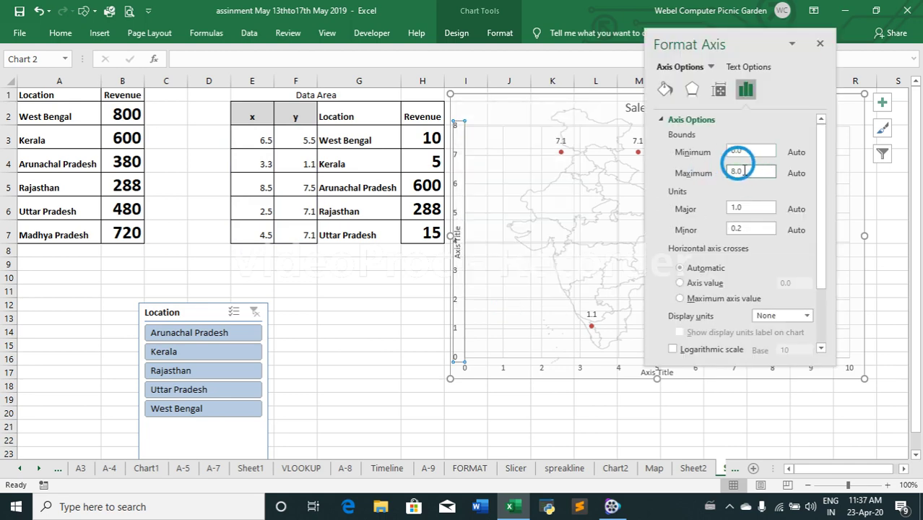
drag(744, 172, 725, 175)
text(10)
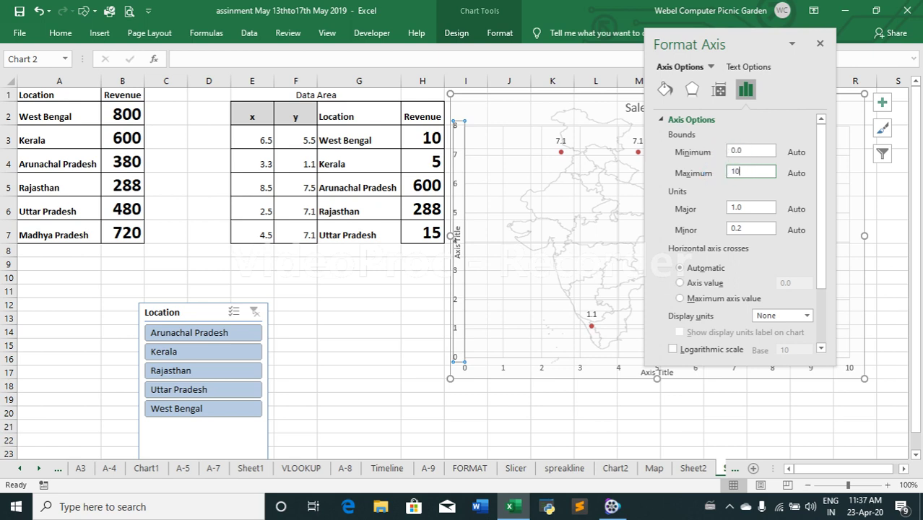
key(Return)
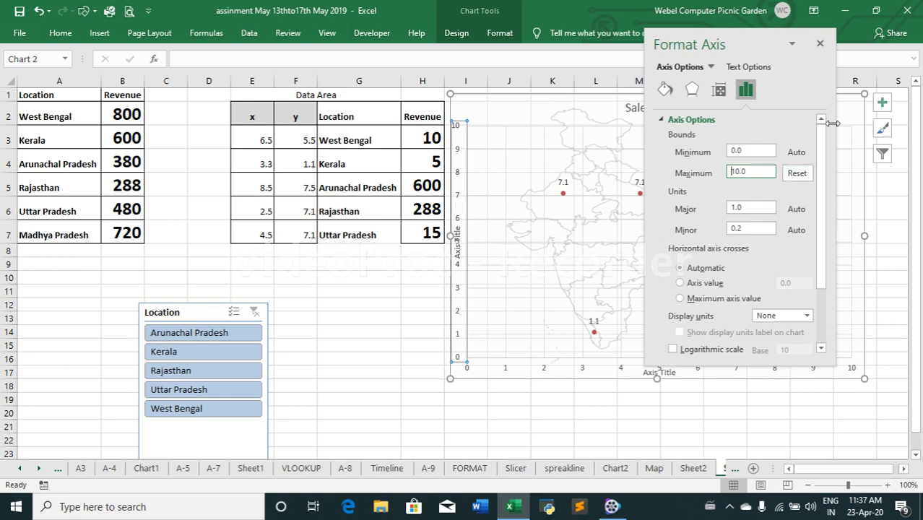
click(820, 43)
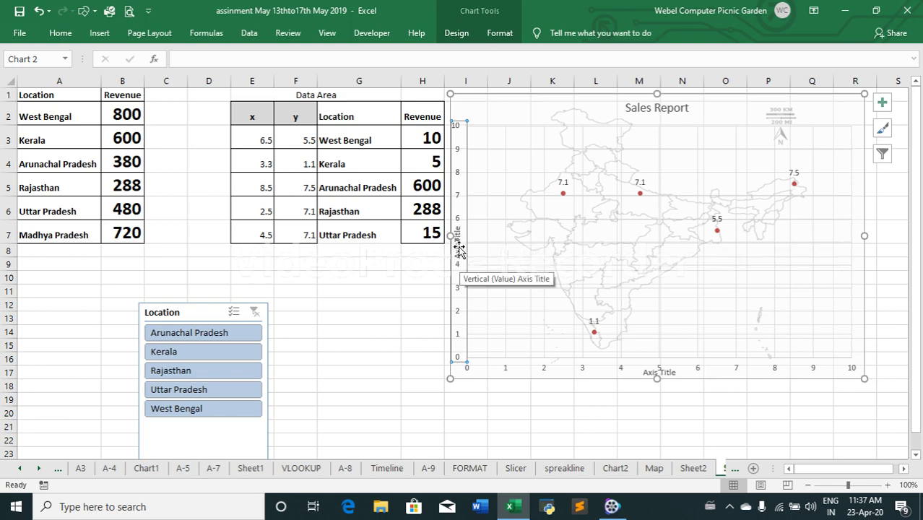
- Delete the vertical and horizontal 'Axis Title' placeholders from the Sales Report chart
click(457, 247)
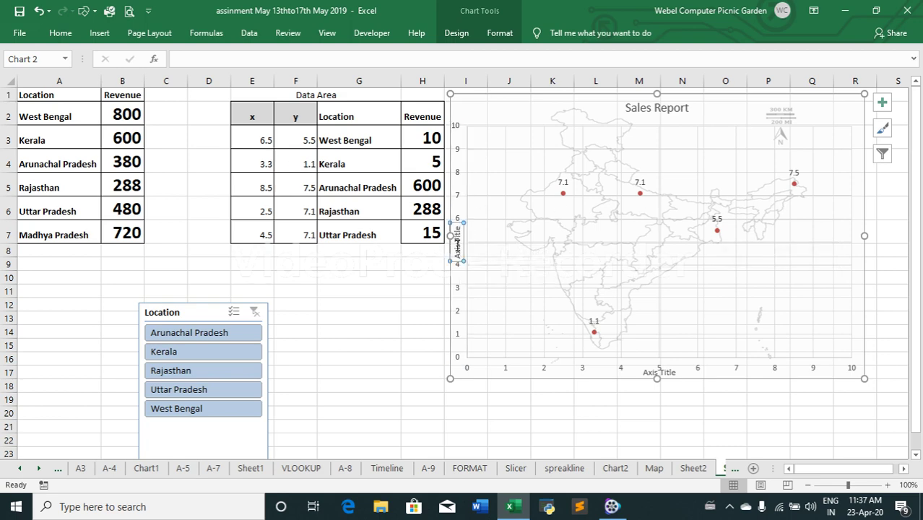
click(456, 223)
key(Delete)
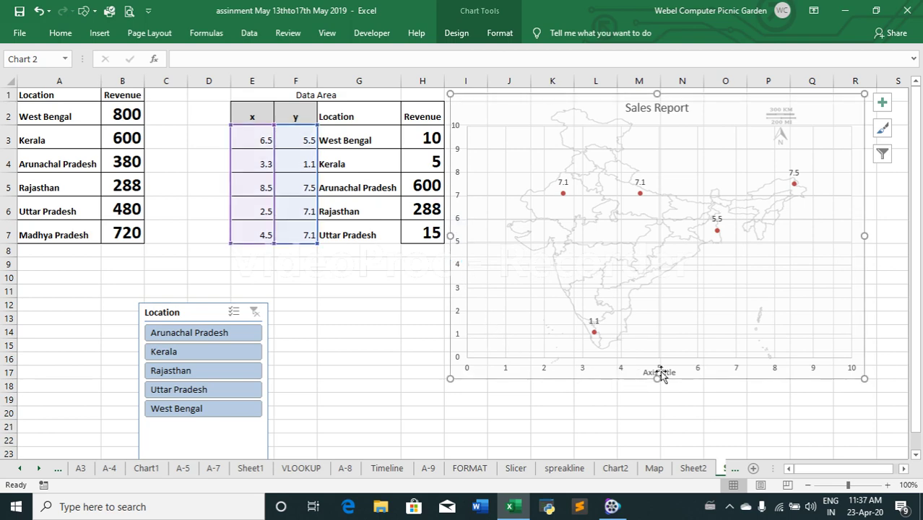
click(652, 374)
key(Delete)
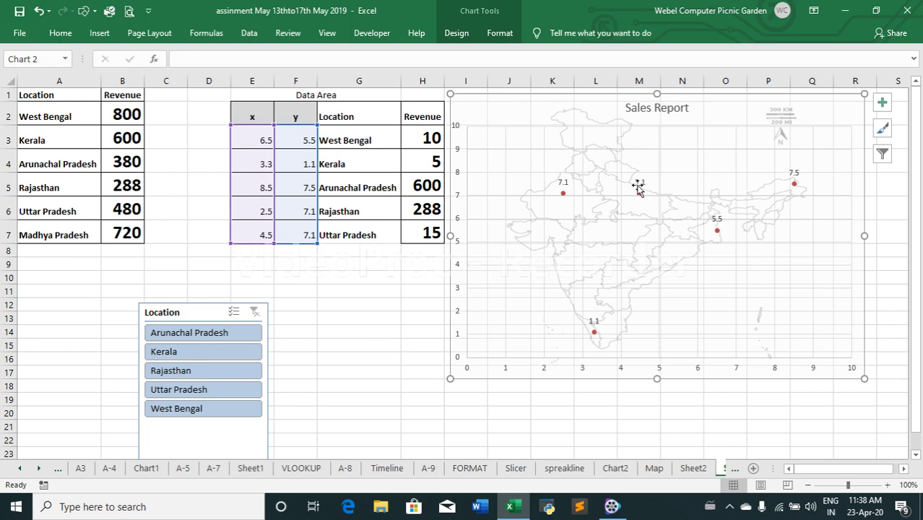
- Review the chart's Select Data source (E3:F7) without changes, then reselect the series
right_click(528, 285)
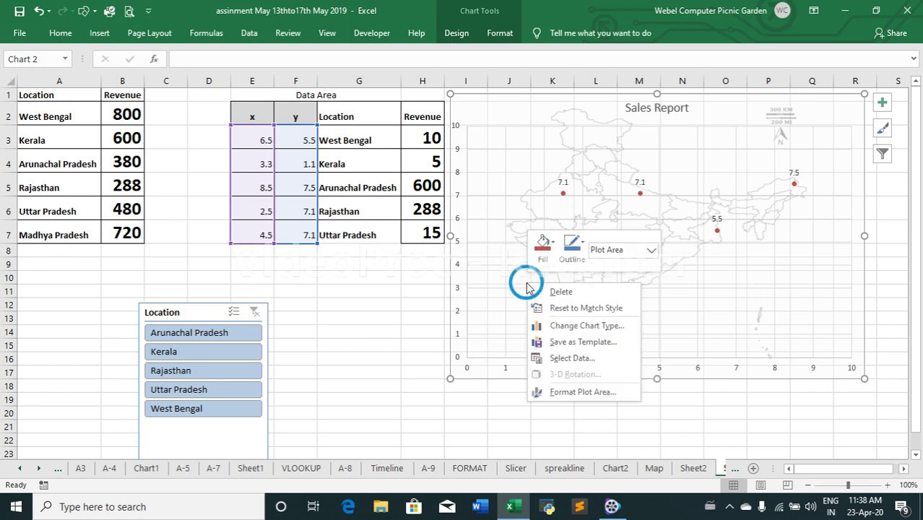
click(573, 359)
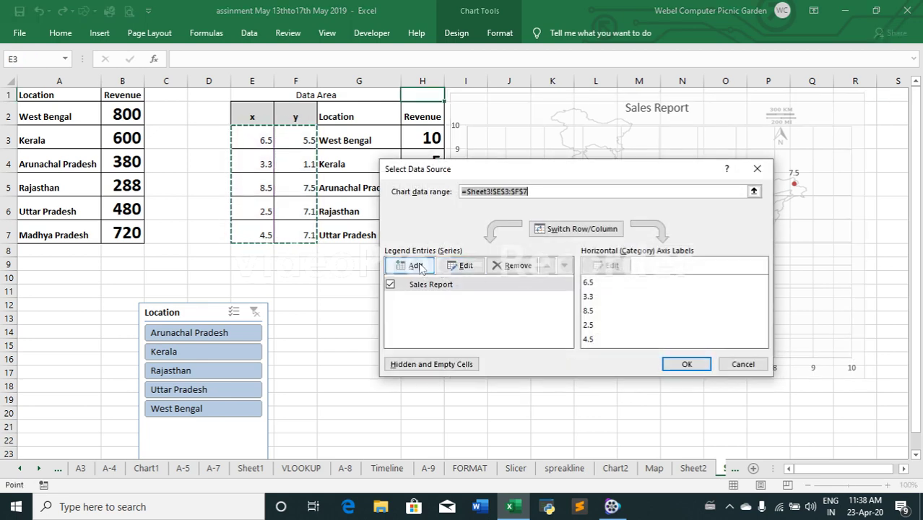
click(744, 365)
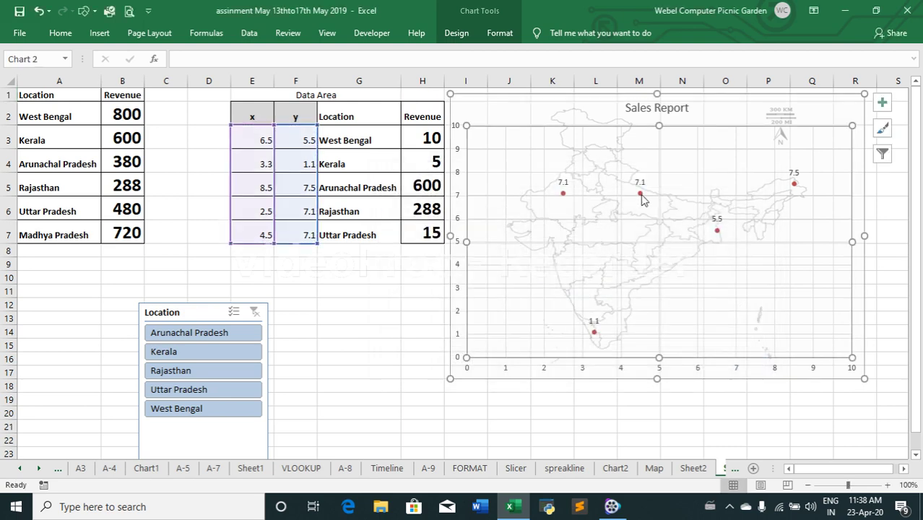
click(640, 194)
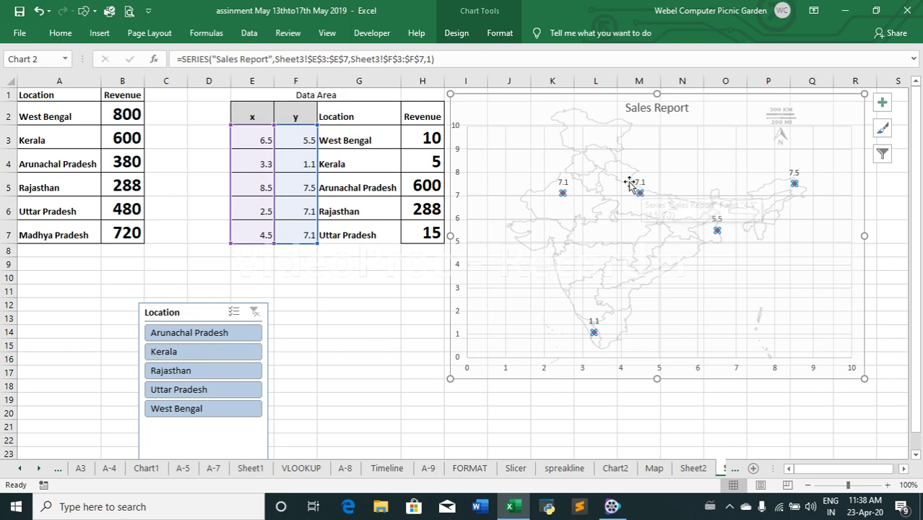
right_click(510, 154)
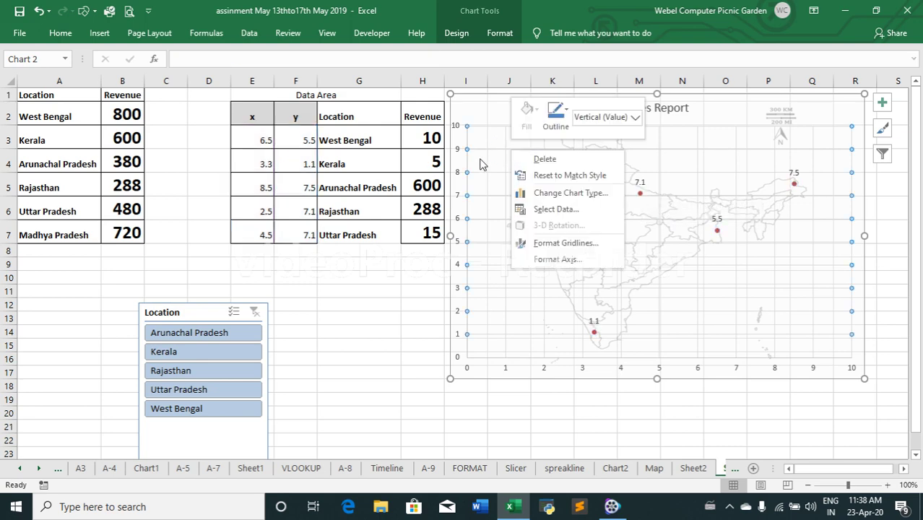
- Change the chart type to the X Y (Scatter) 3-D Bubble chart
click(557, 193)
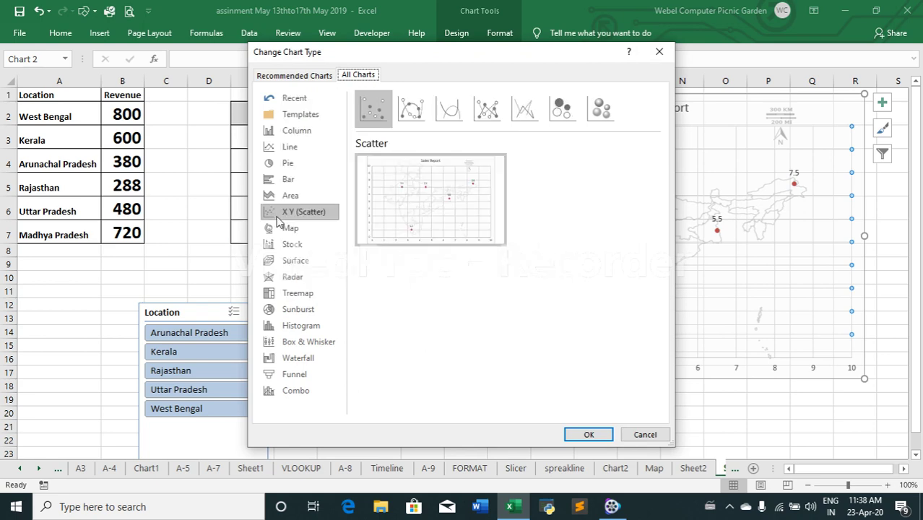
click(601, 109)
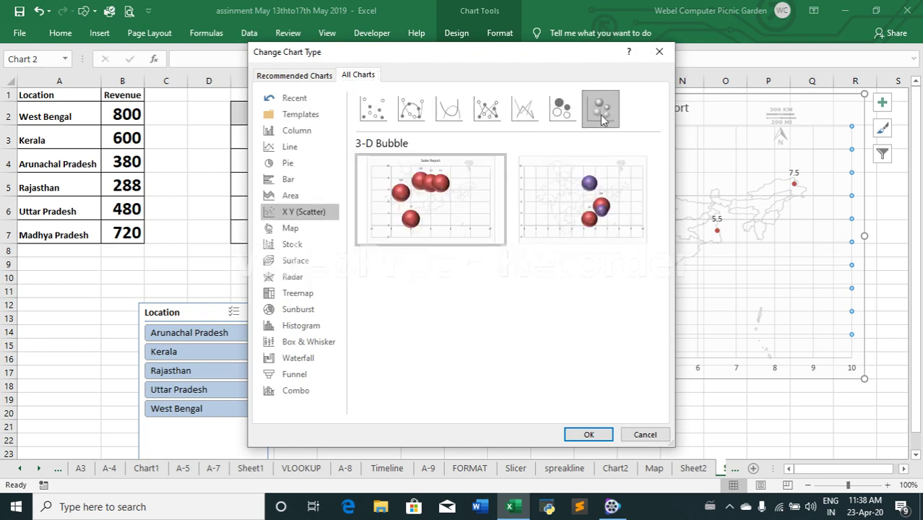
click(589, 437)
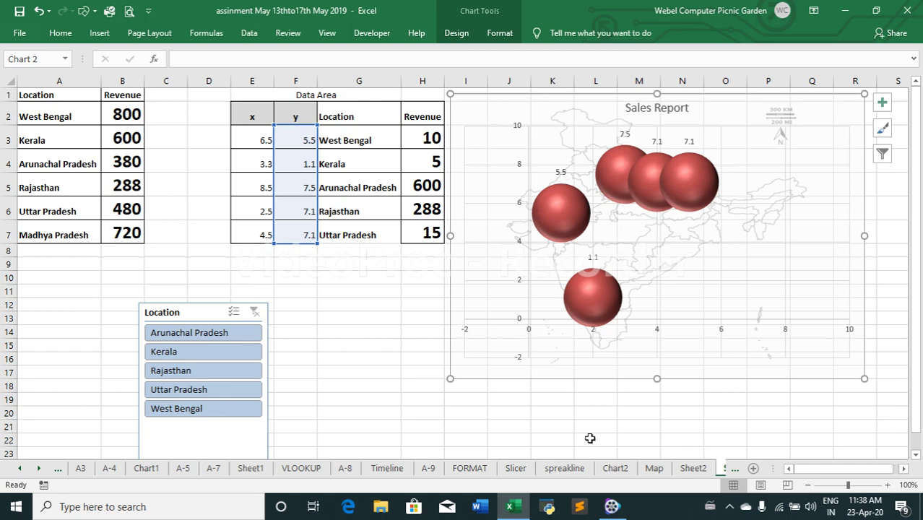
- Edit the Sales Report series and set its X values to E3:E7
right_click(498, 142)
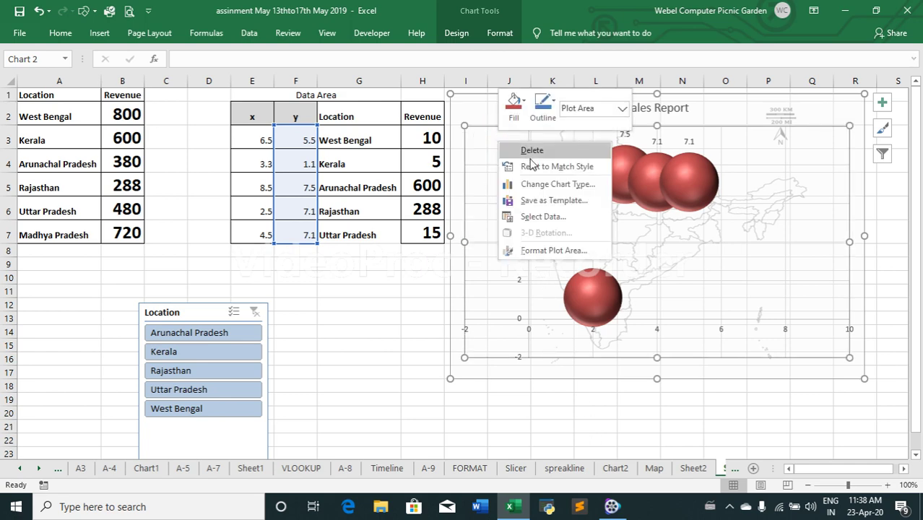
click(541, 217)
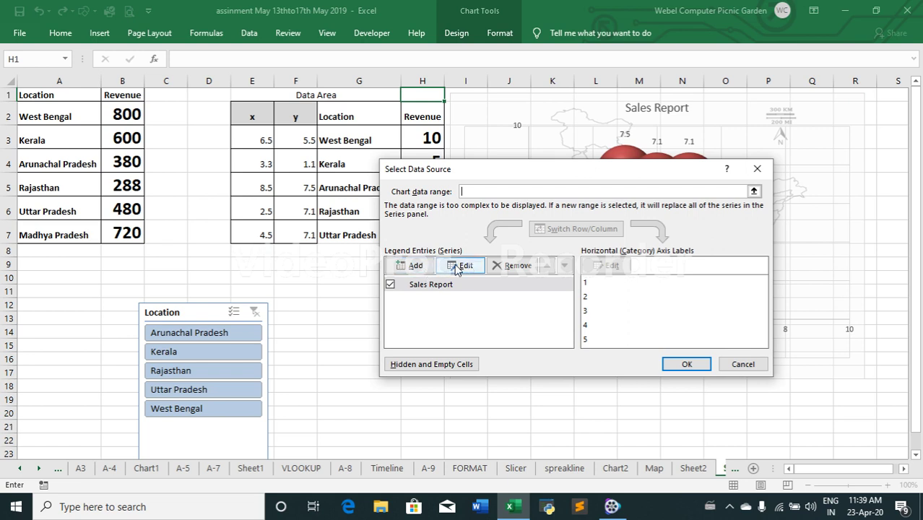
click(457, 267)
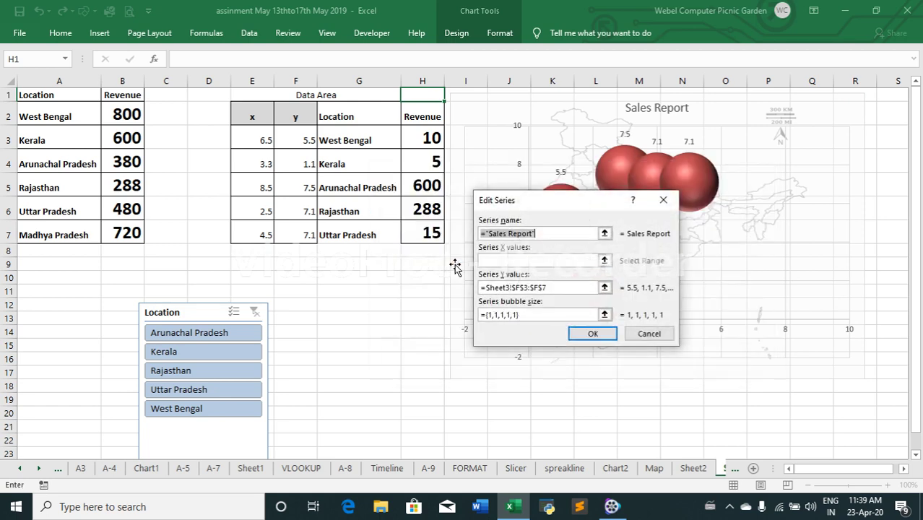
click(605, 261)
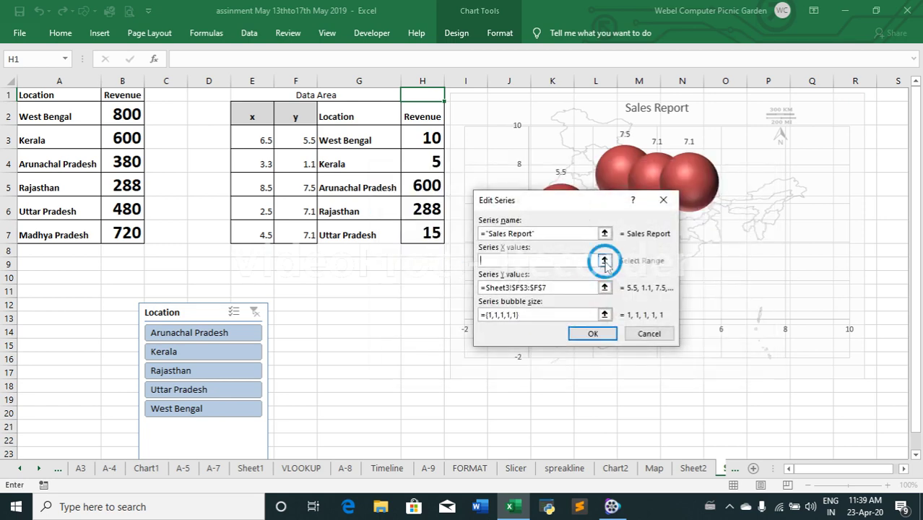
click(266, 138)
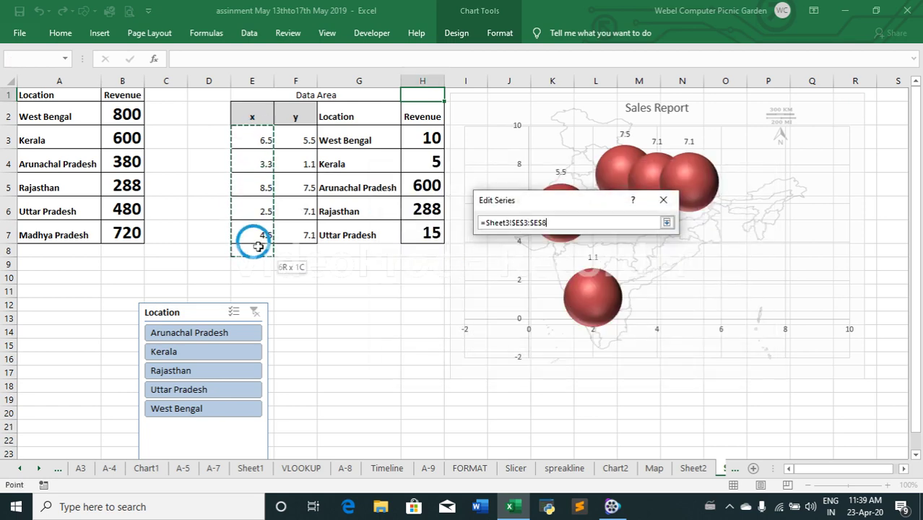
drag(266, 138, 249, 235)
click(667, 223)
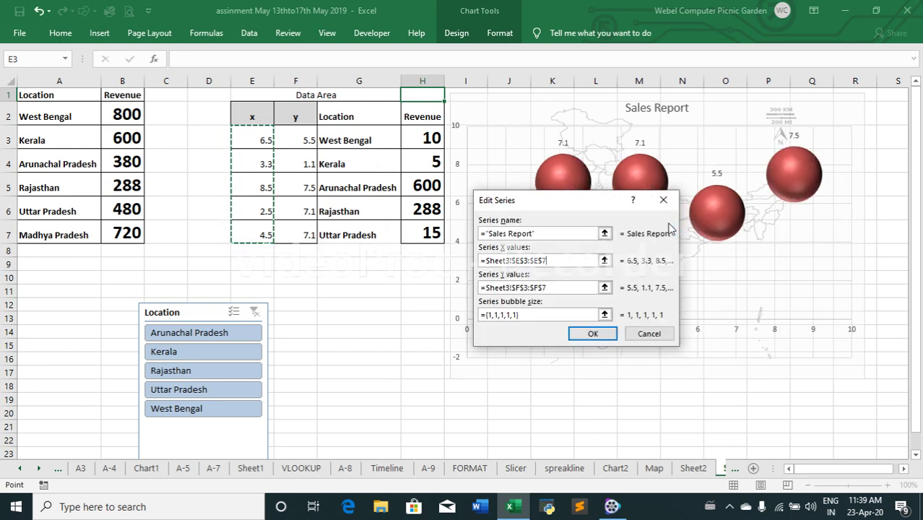
- Set the Y values to F3:F7 and bubble sizes to Revenue H3:H7, then confirm
click(606, 290)
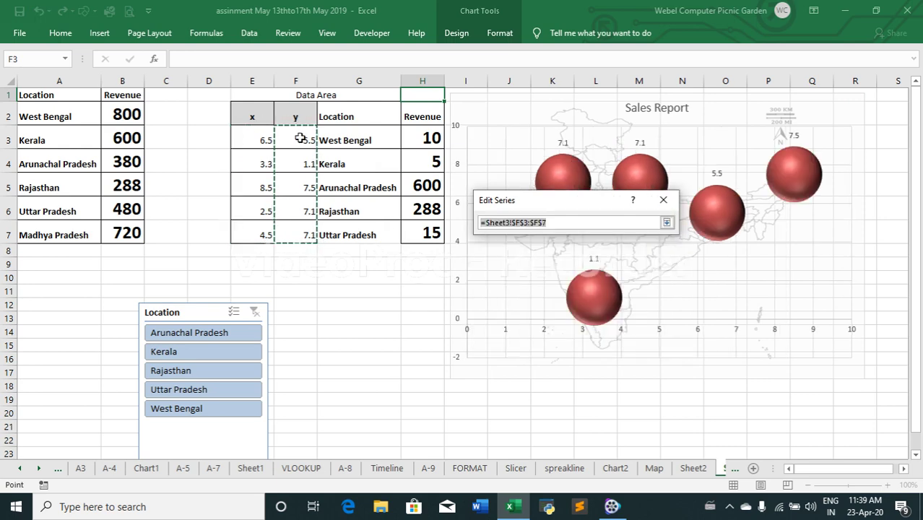
drag(297, 138, 295, 234)
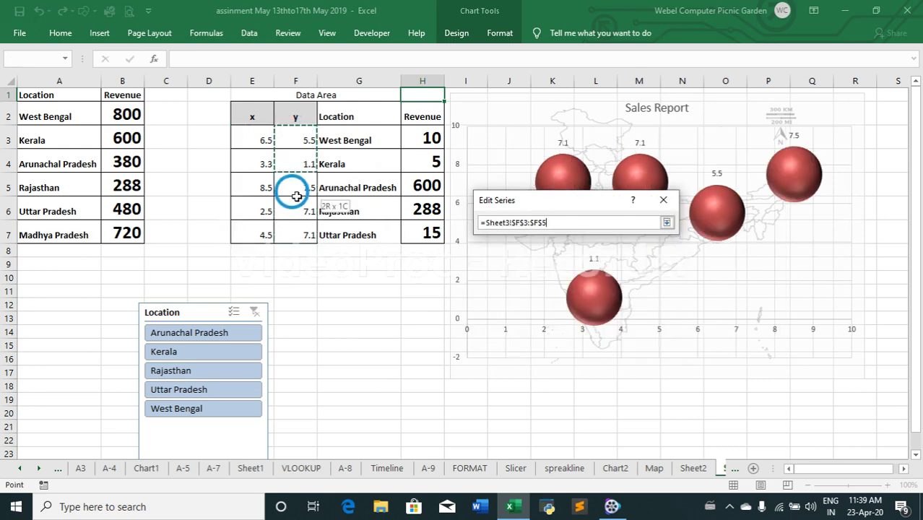
click(667, 223)
click(604, 316)
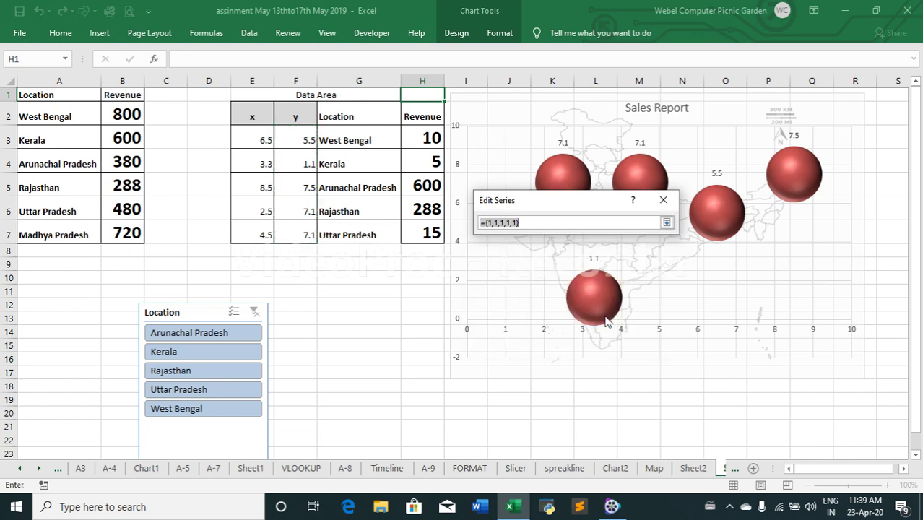
drag(423, 136, 423, 232)
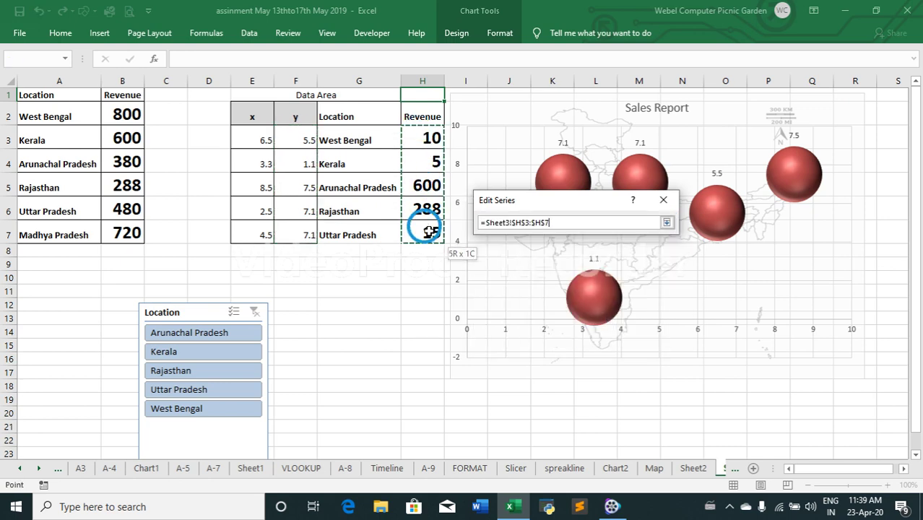
click(667, 223)
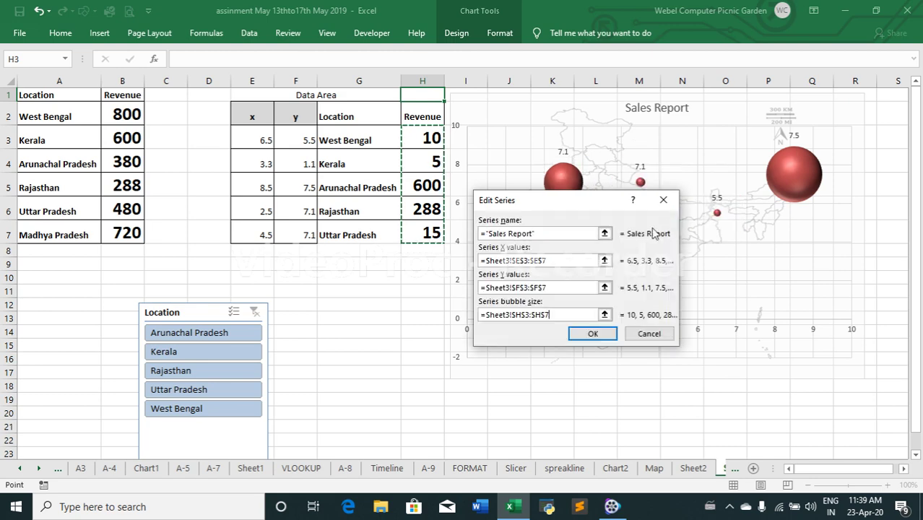
click(591, 335)
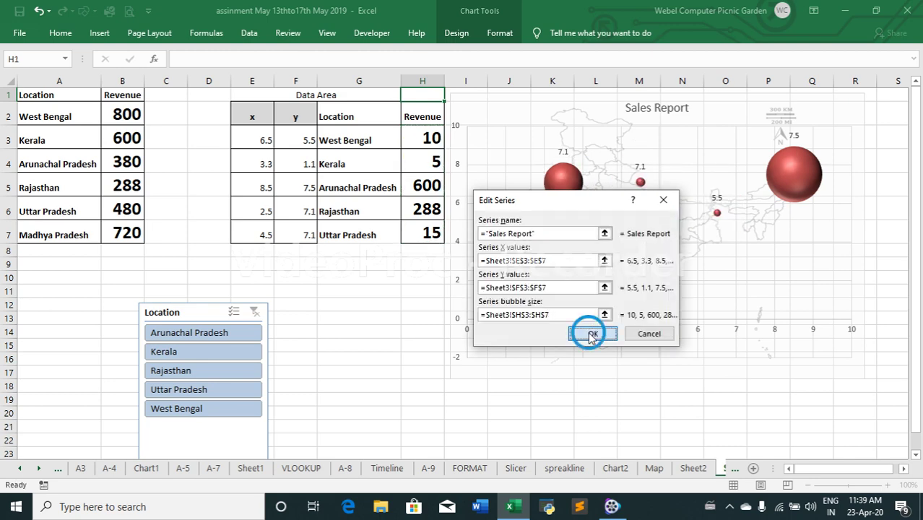
click(684, 365)
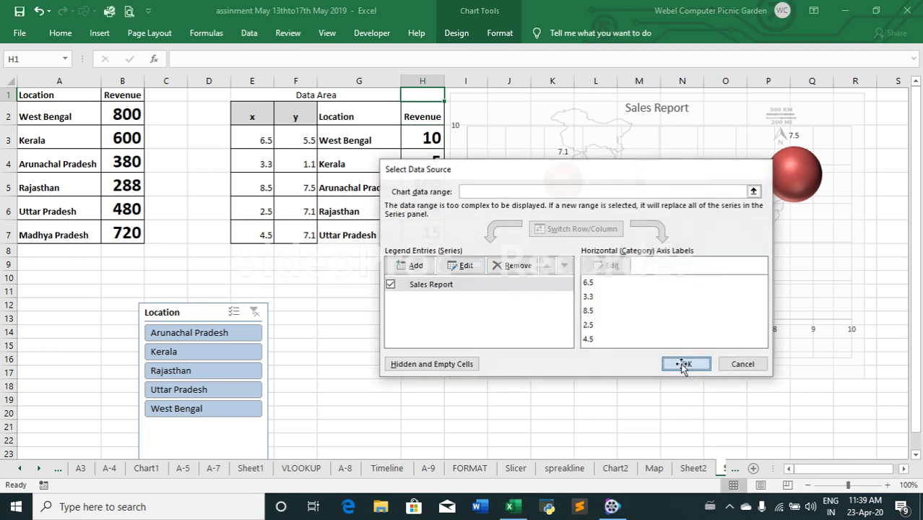
- Lower the bubble series' Scale bubble size from 100 to 45 in Format Data Series
click(801, 201)
right_click(800, 201)
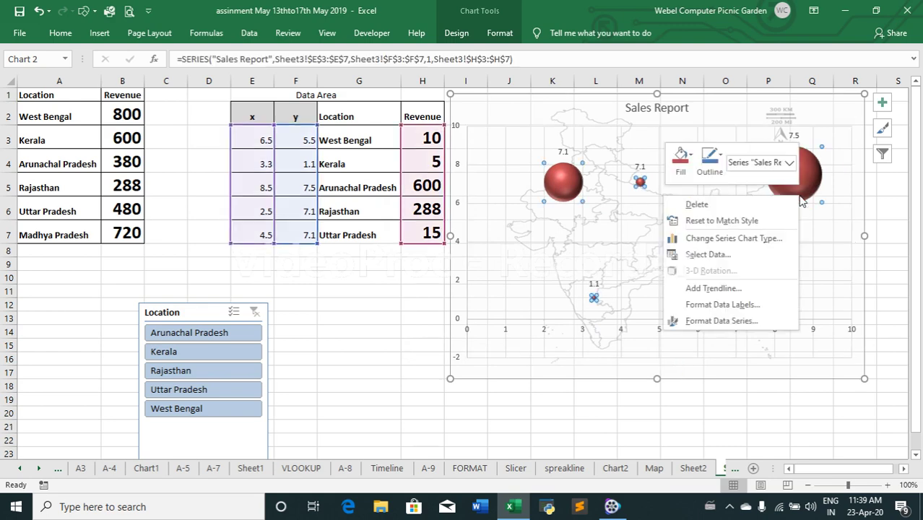
click(751, 324)
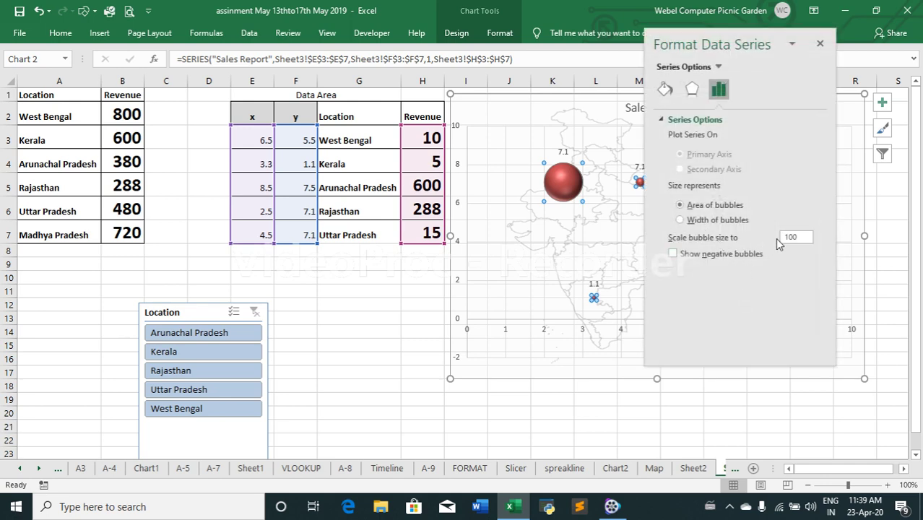
click(800, 236)
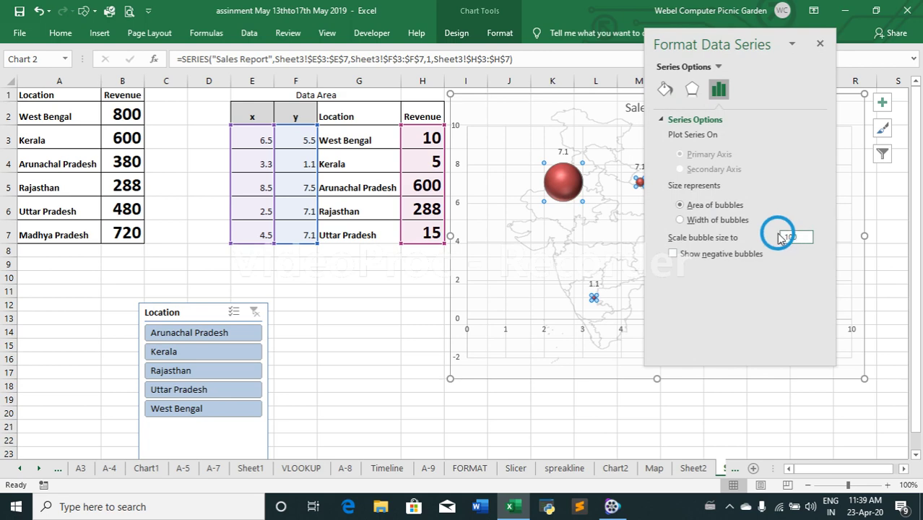
drag(804, 235, 774, 238)
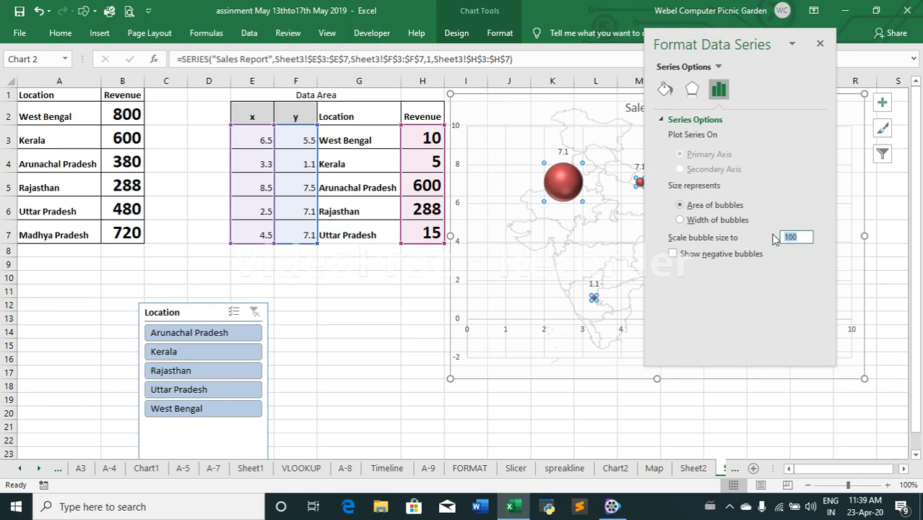
text(45)
key(Return)
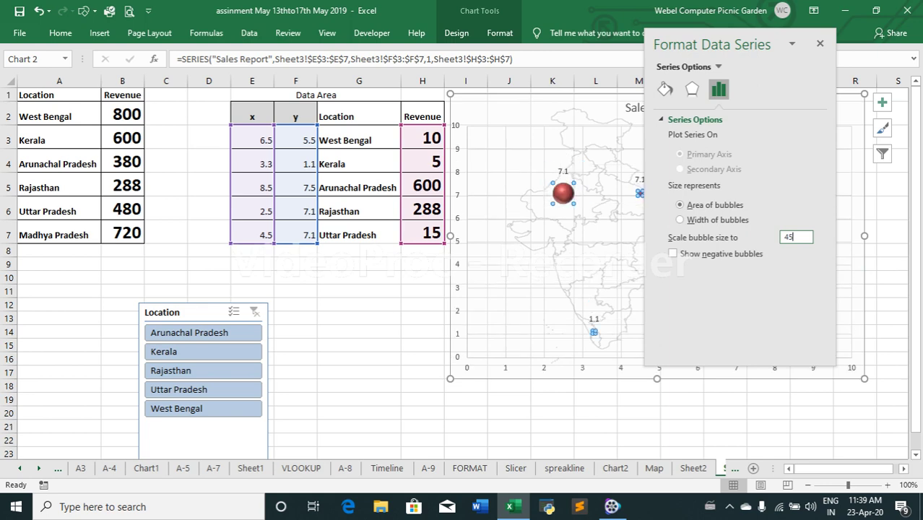
click(629, 263)
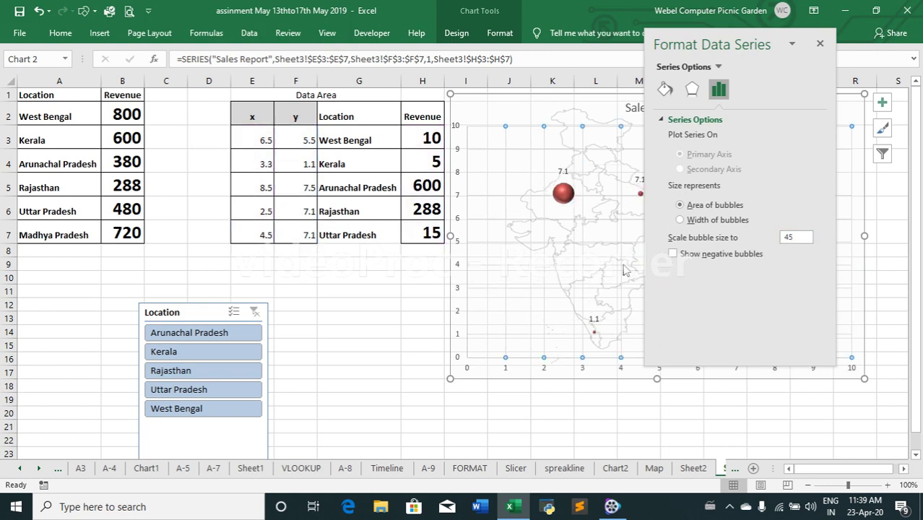
click(820, 43)
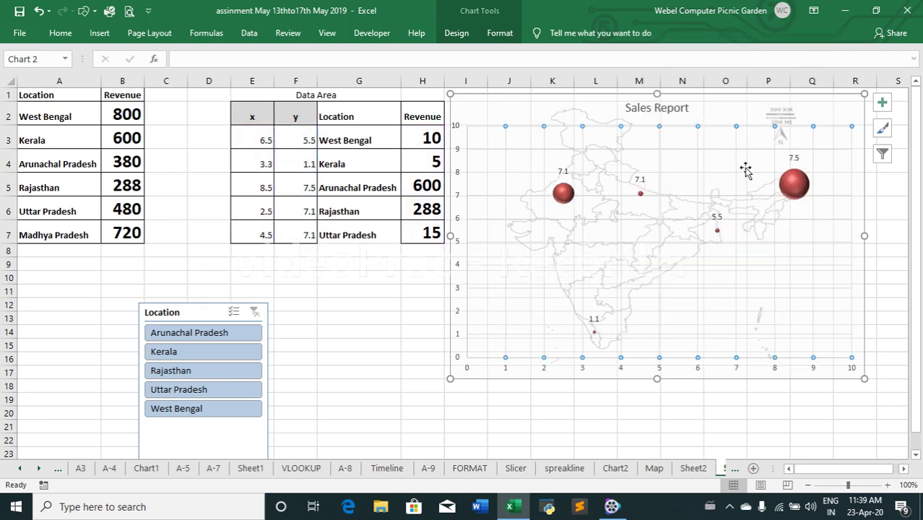
- Reopen Format Data Series and set Scale bubble size to 60
click(794, 188)
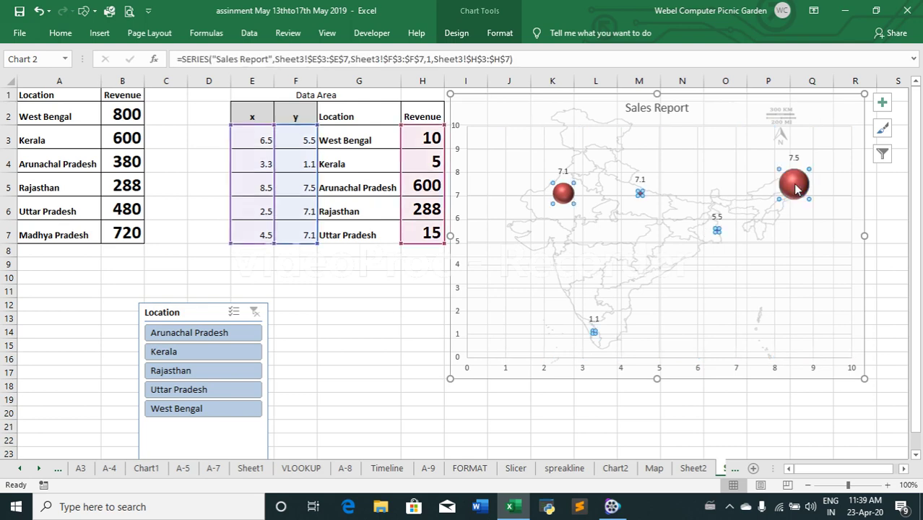
right_click(797, 189)
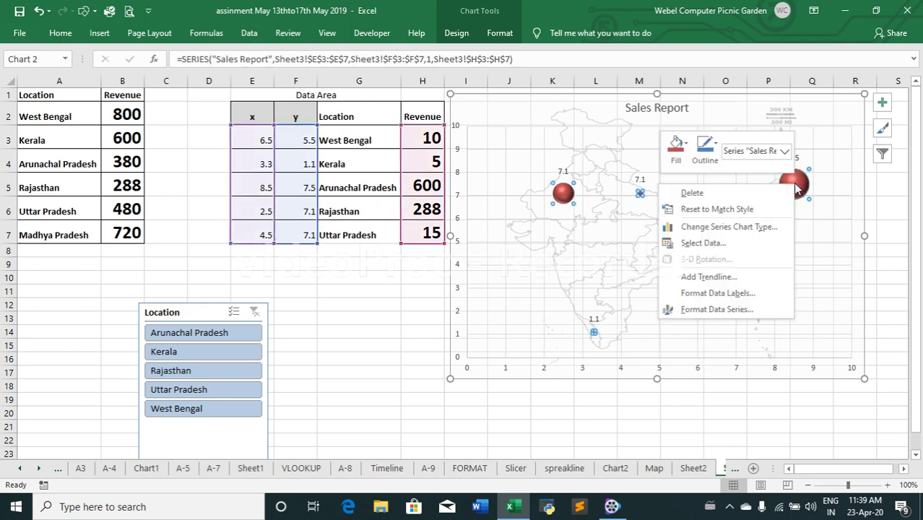
click(744, 307)
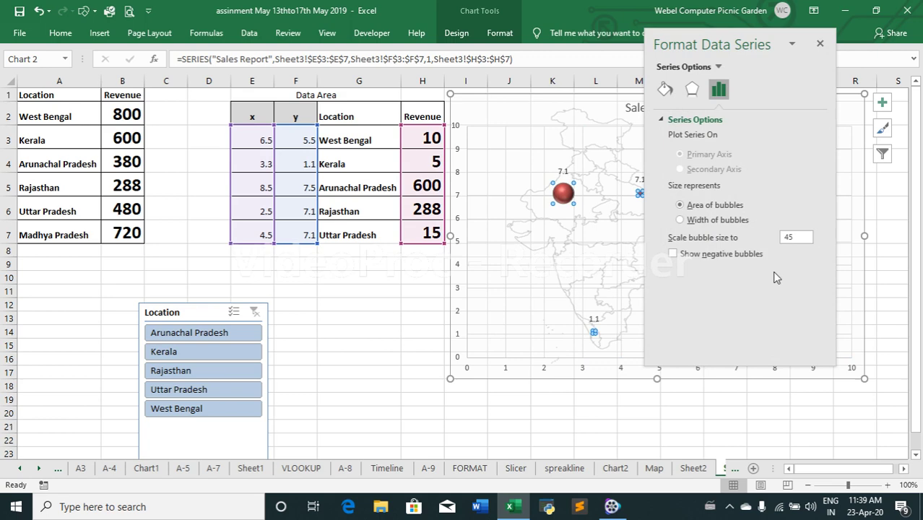
click(789, 238)
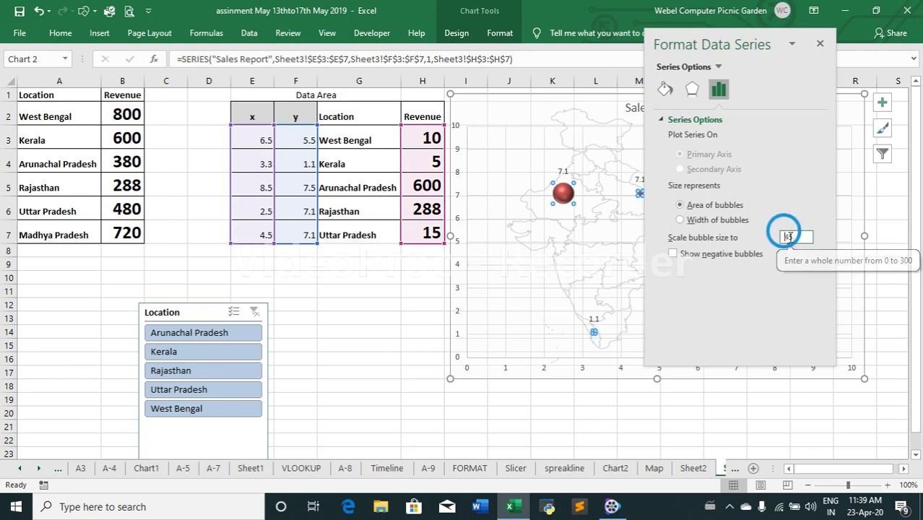
key(Delete)
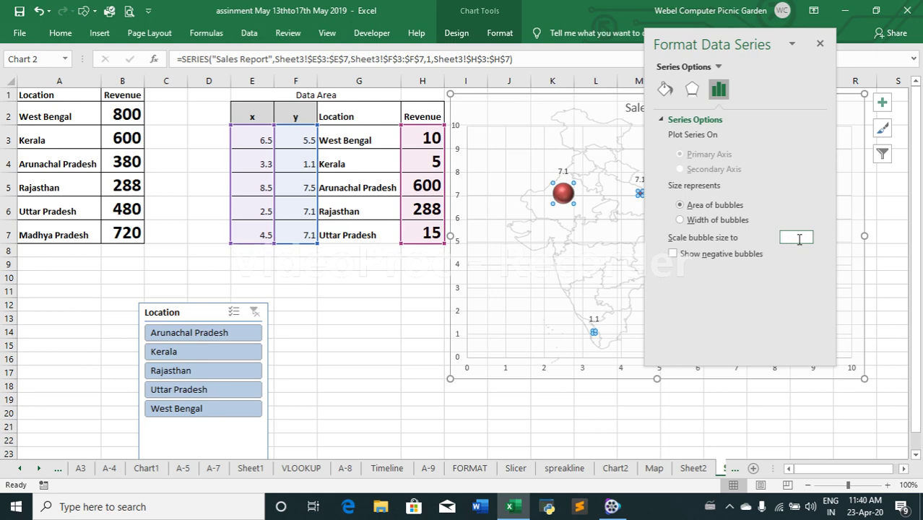
text(35)
key(Return)
text(60)
key(Return)
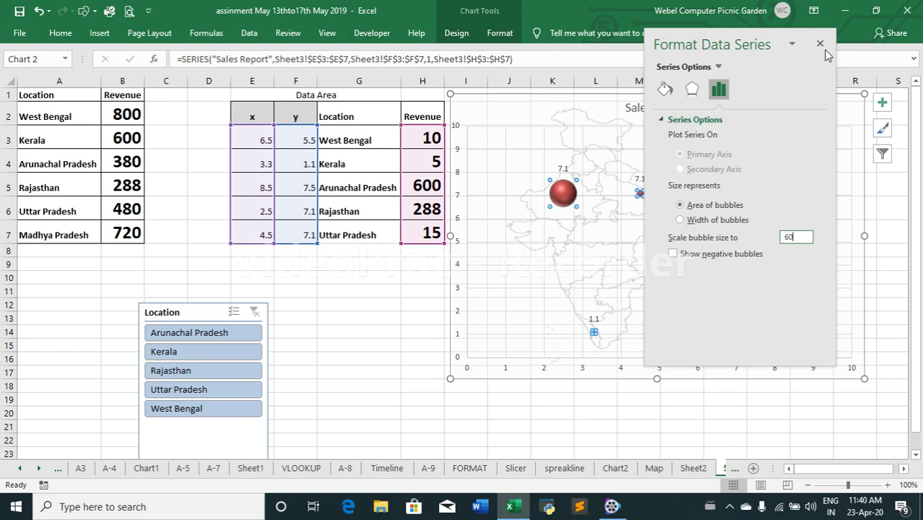
click(820, 43)
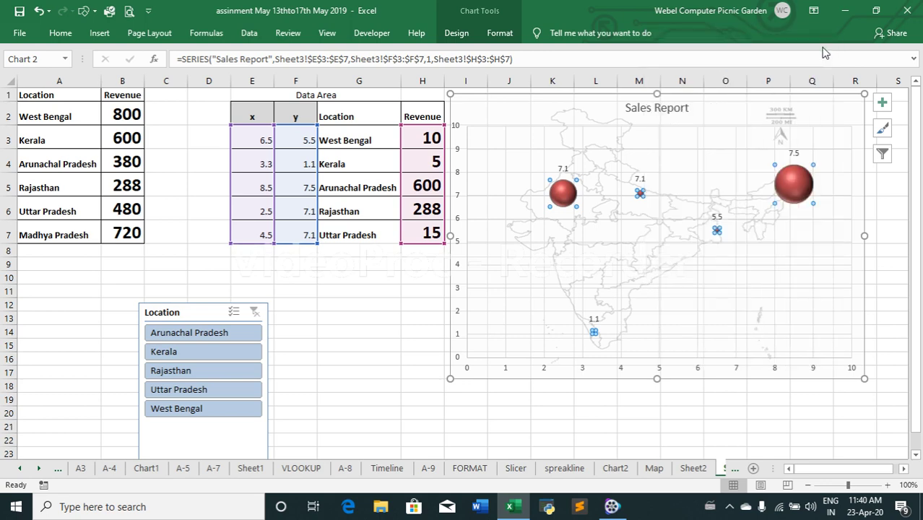
- Remove the Y value from the selected bubble's data label
click(809, 190)
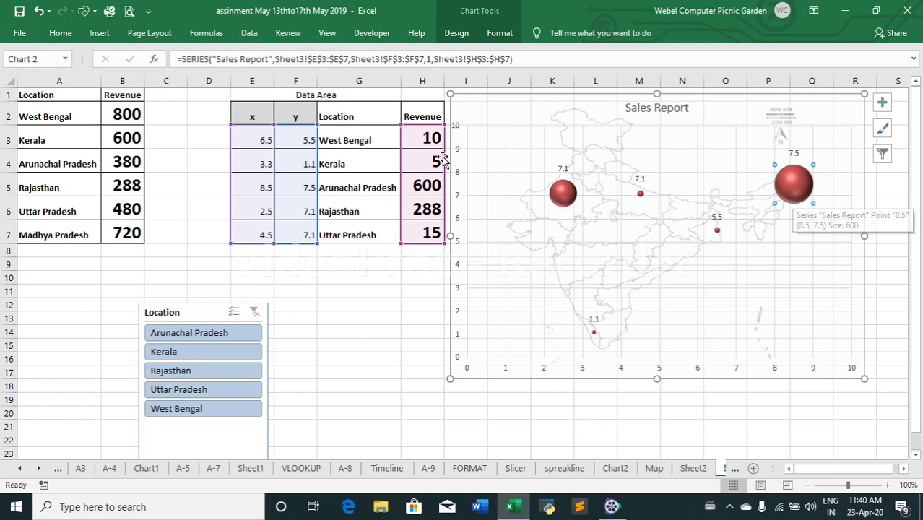
right_click(572, 193)
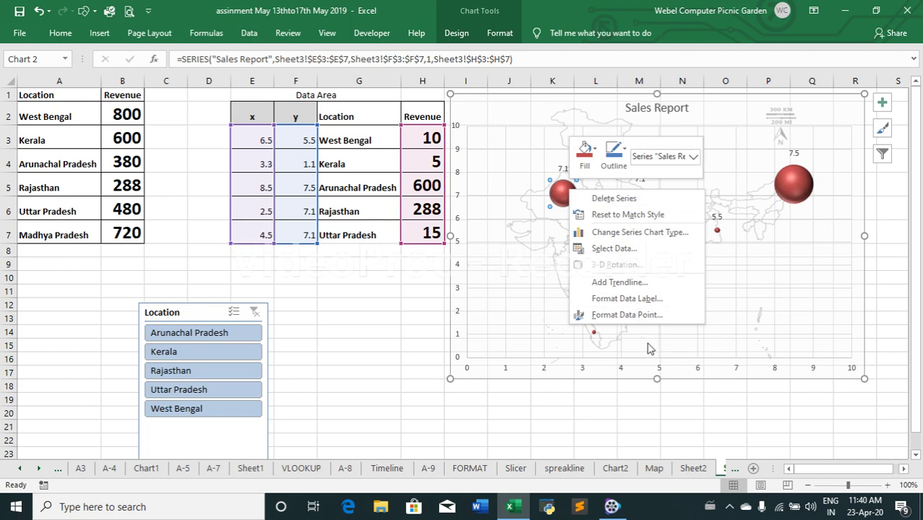
click(627, 298)
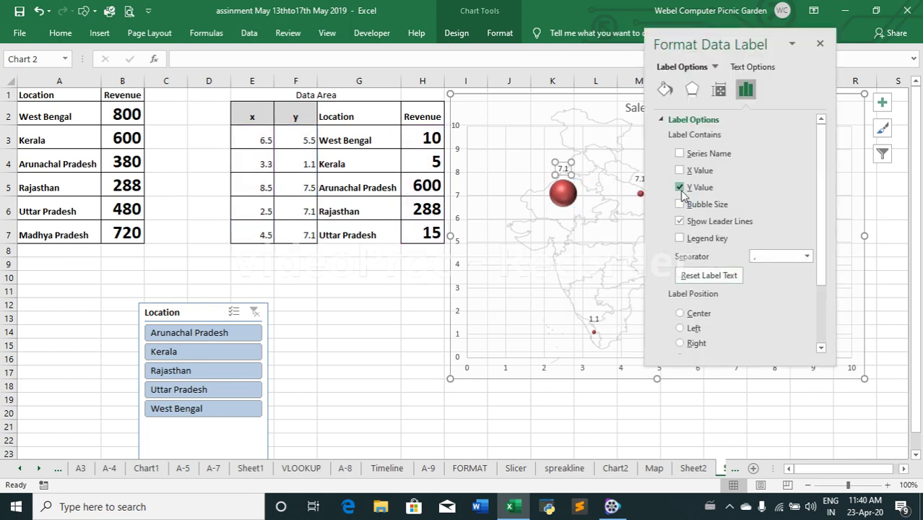
click(680, 187)
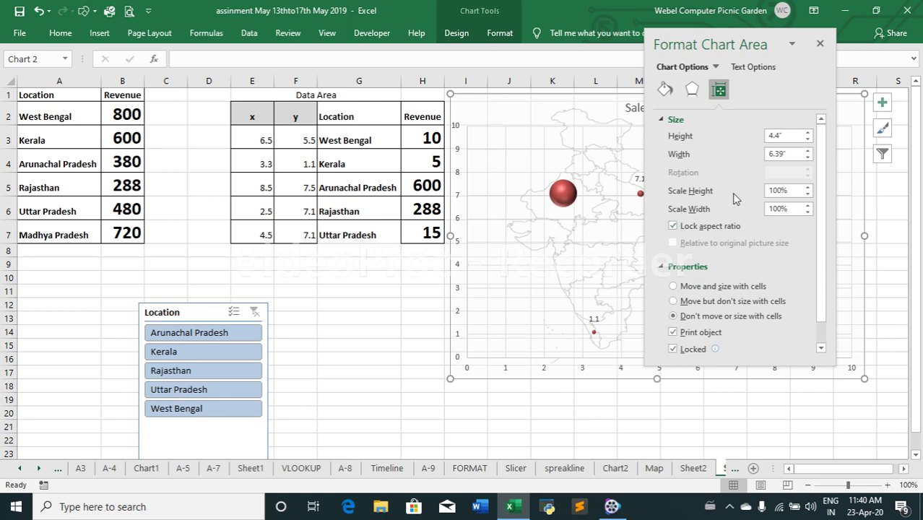
click(821, 46)
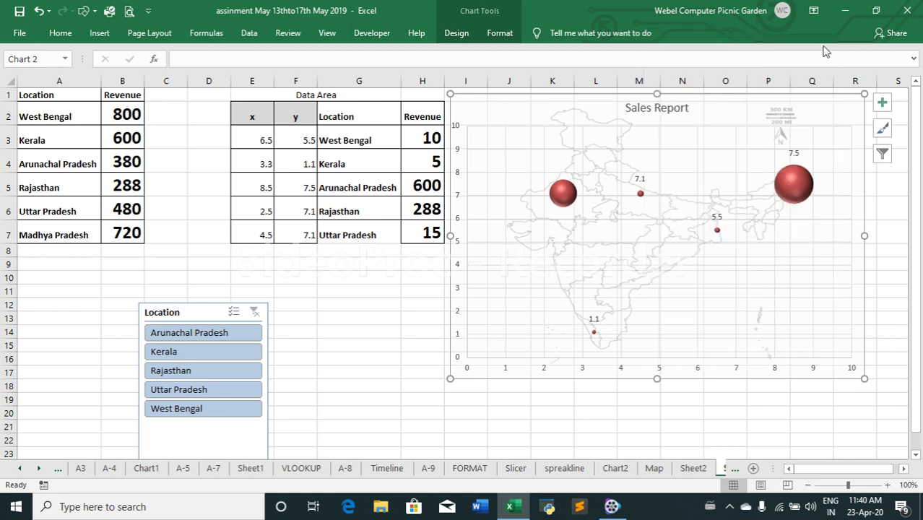
- Make all bubble data labels show Bubble Size instead of Y Value
right_click(572, 202)
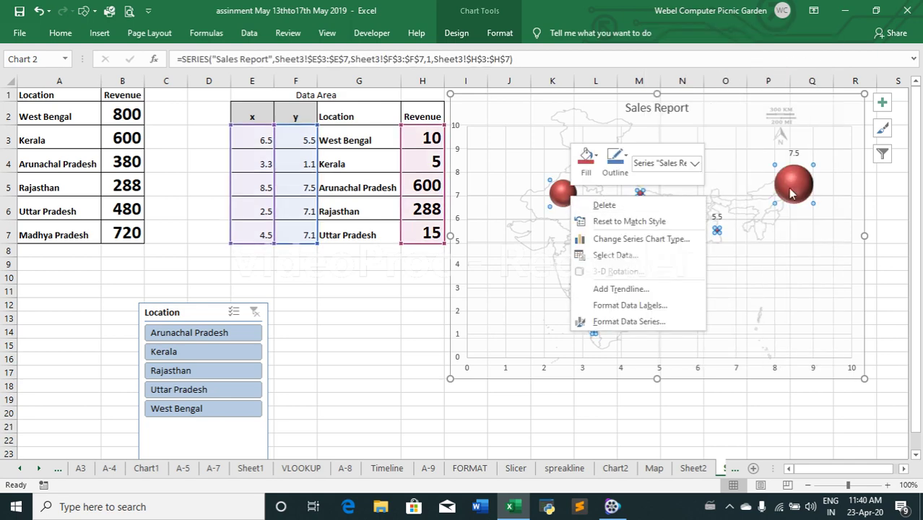
click(650, 305)
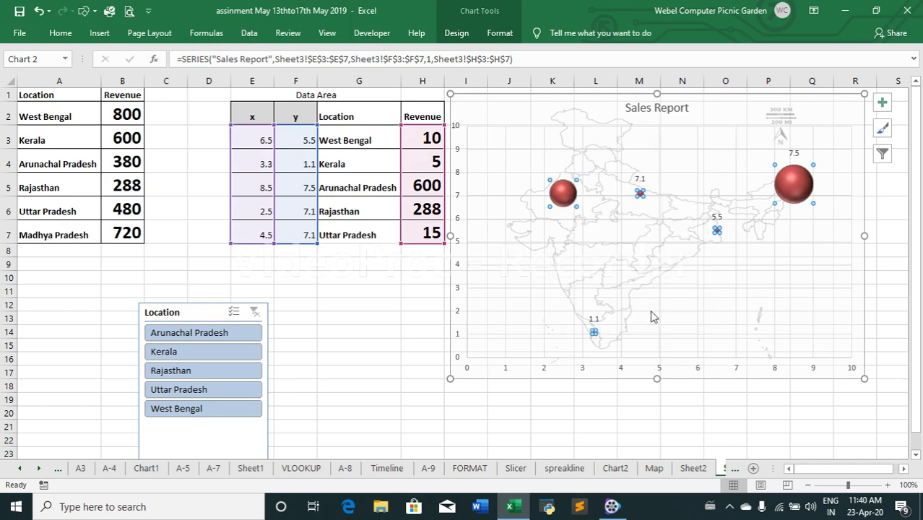
click(679, 217)
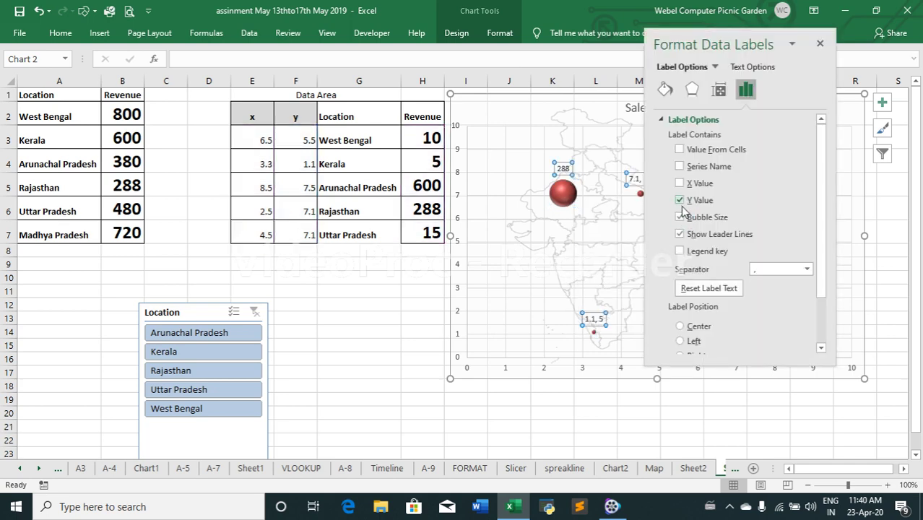
click(680, 200)
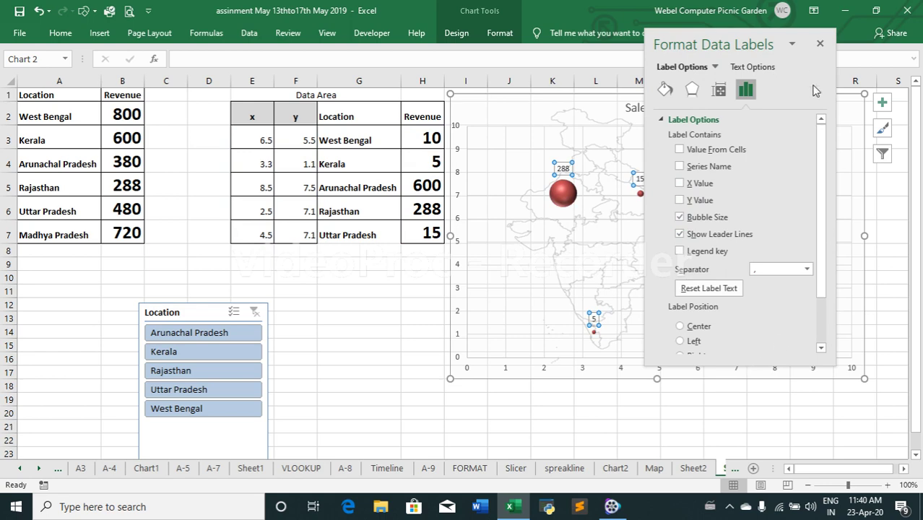
click(820, 45)
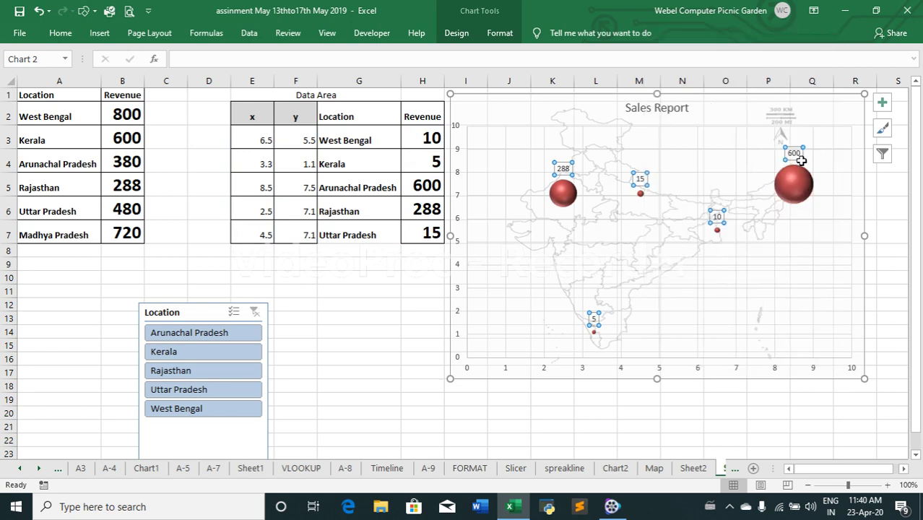
- Color the bubble data labels red and increase their font size to 11
click(61, 33)
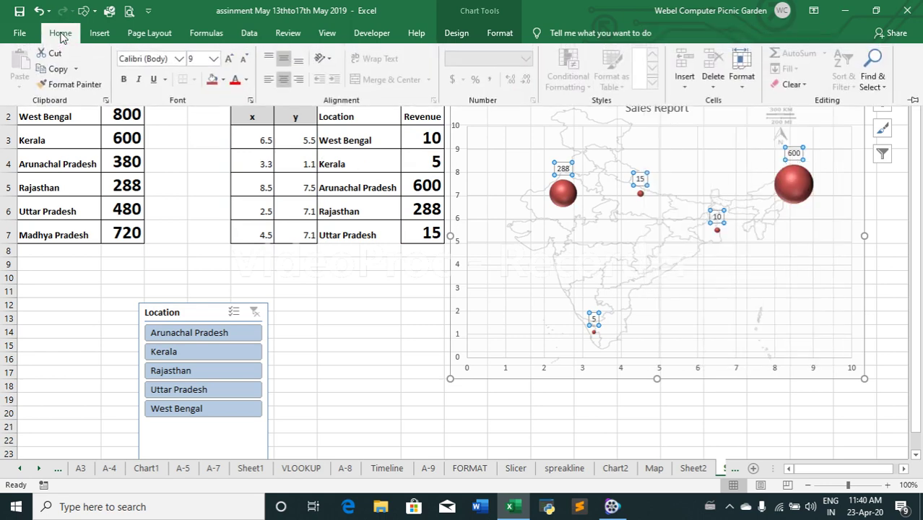
click(235, 79)
click(228, 59)
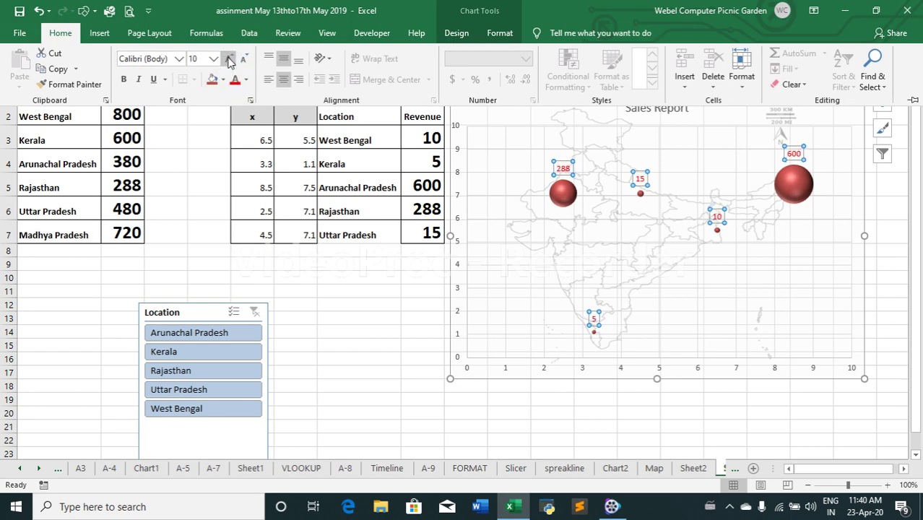
click(228, 59)
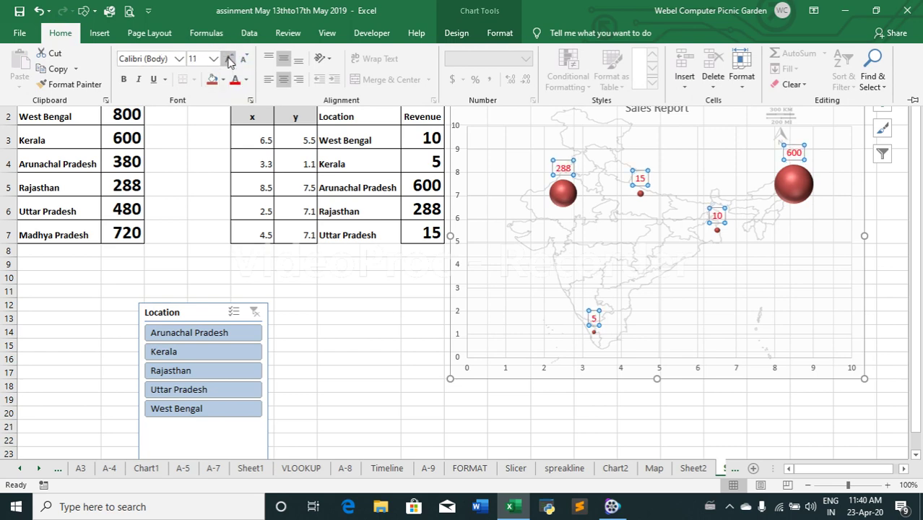
- Delete the Location slicer and select the Location/Revenue table A1:B7
click(514, 227)
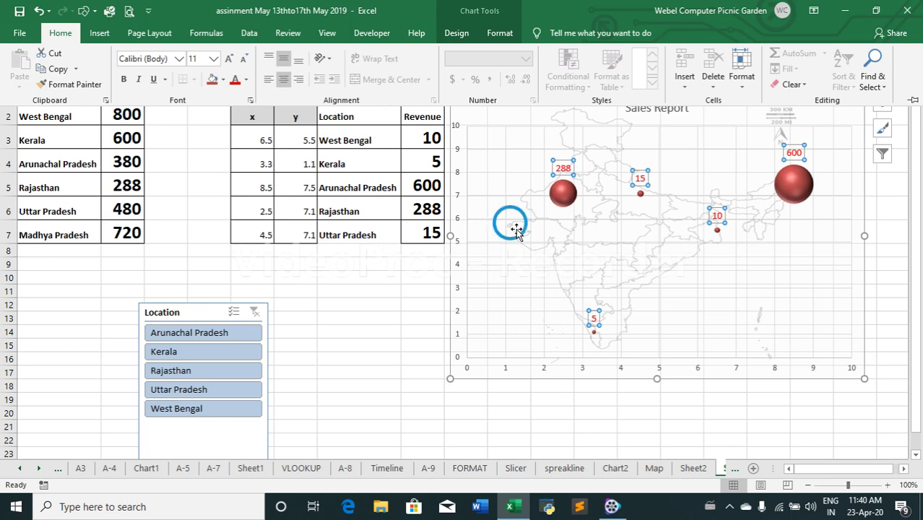
click(206, 312)
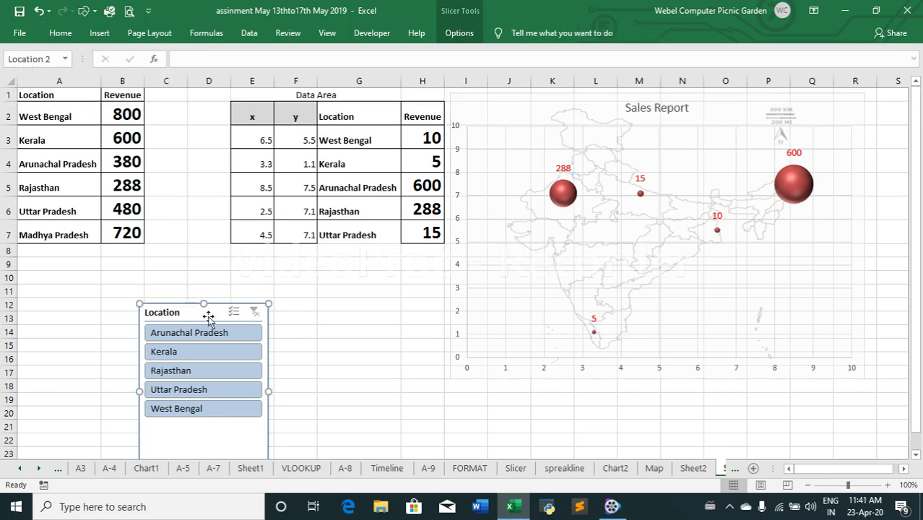
key(Delete)
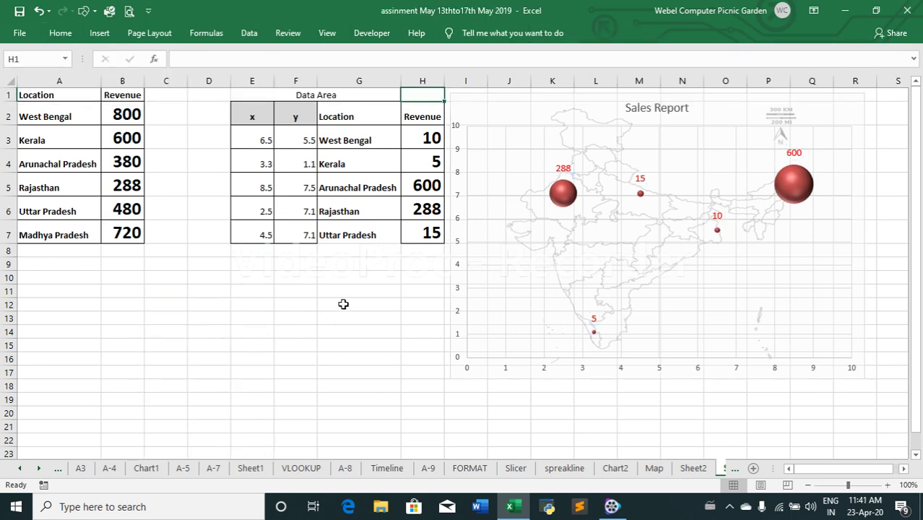
click(340, 303)
drag(22, 95, 130, 237)
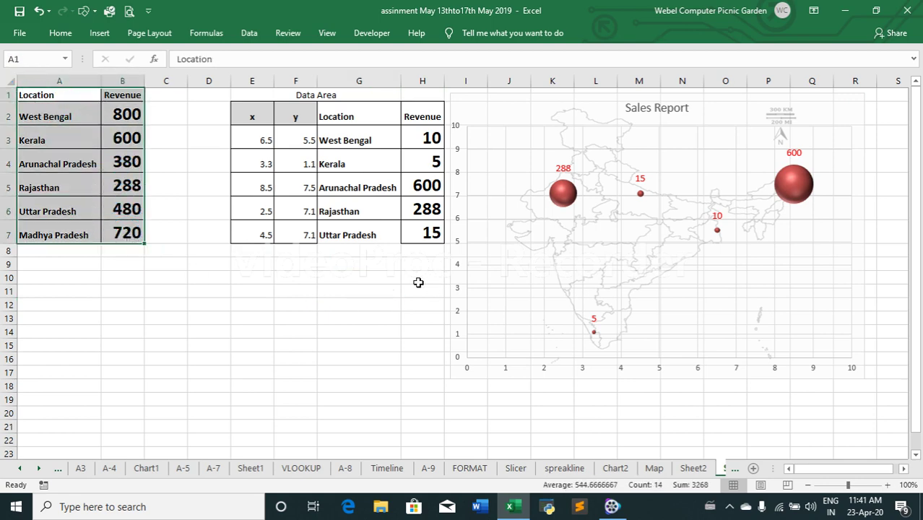
- Create an empty PivotTable from A1:B7 on the existing worksheet at cell A10
click(100, 32)
click(20, 75)
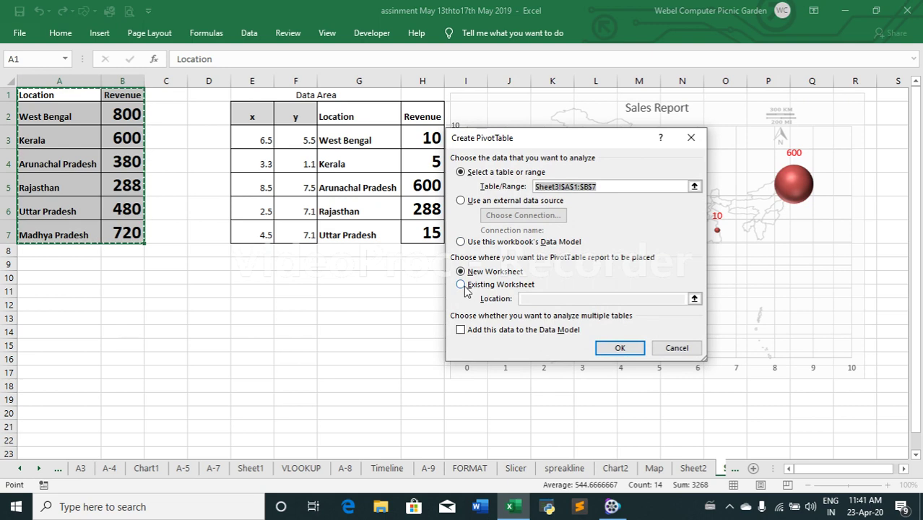
click(461, 285)
click(693, 299)
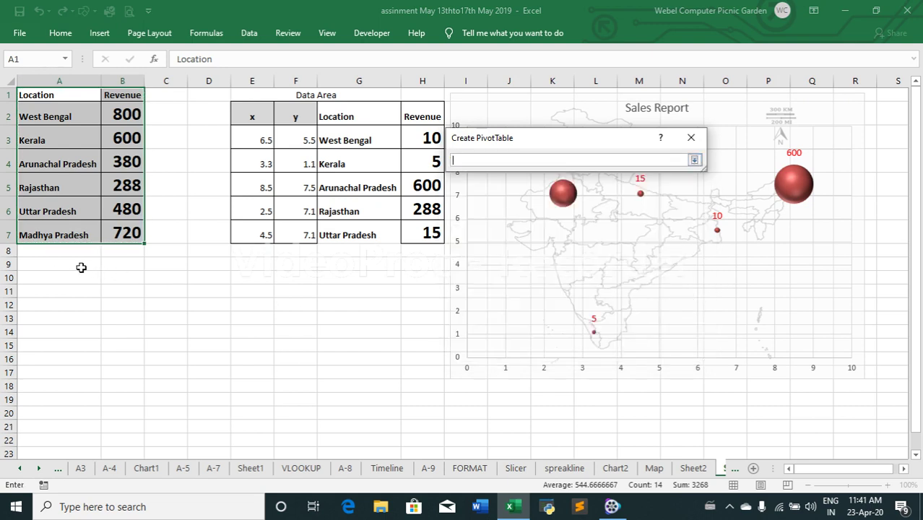
click(38, 281)
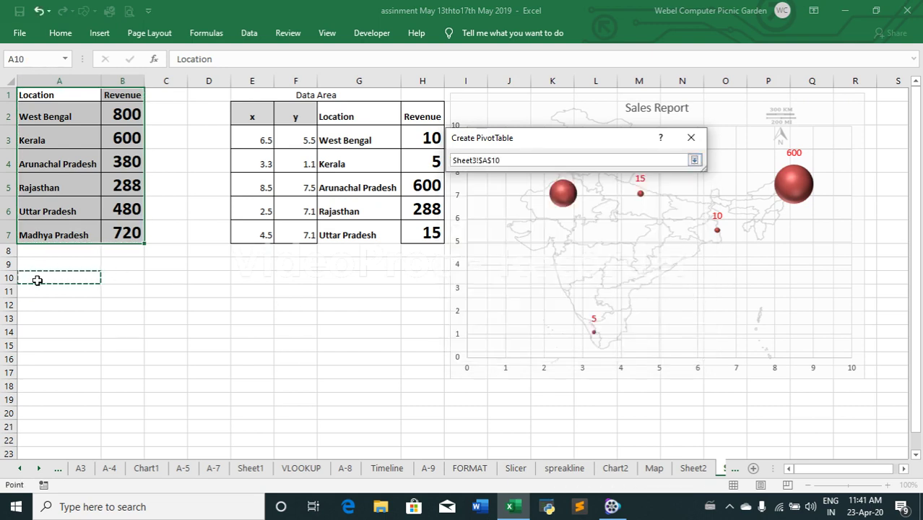
click(694, 160)
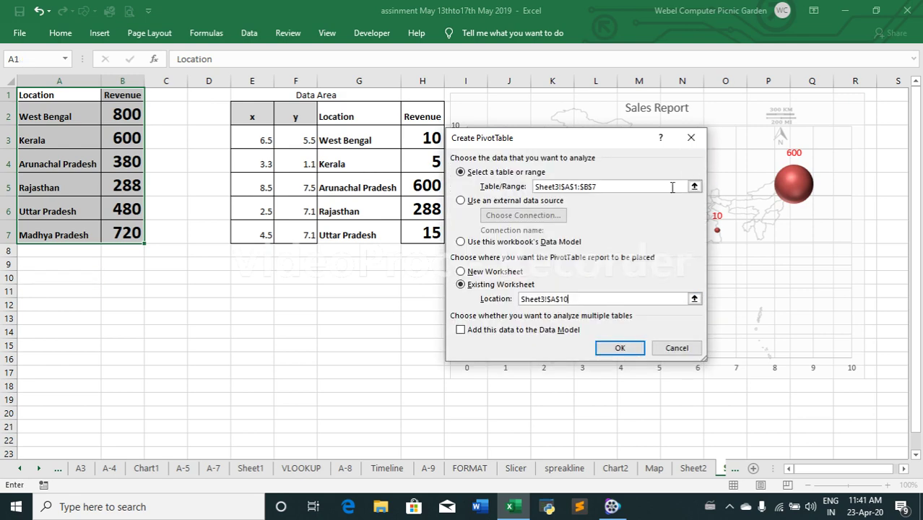
click(620, 348)
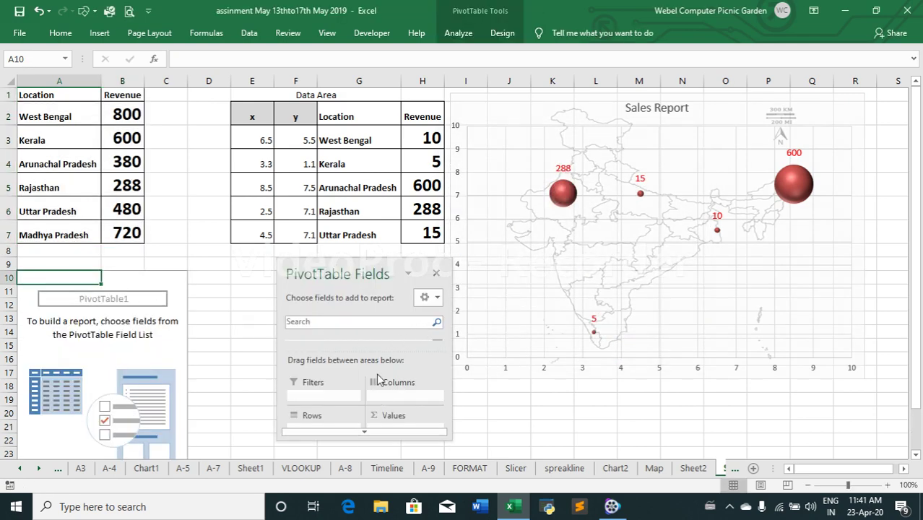
- Add Location as rows and Sum of Revenue as values, listing six locations totalling 3268
drag(338, 272, 433, 100)
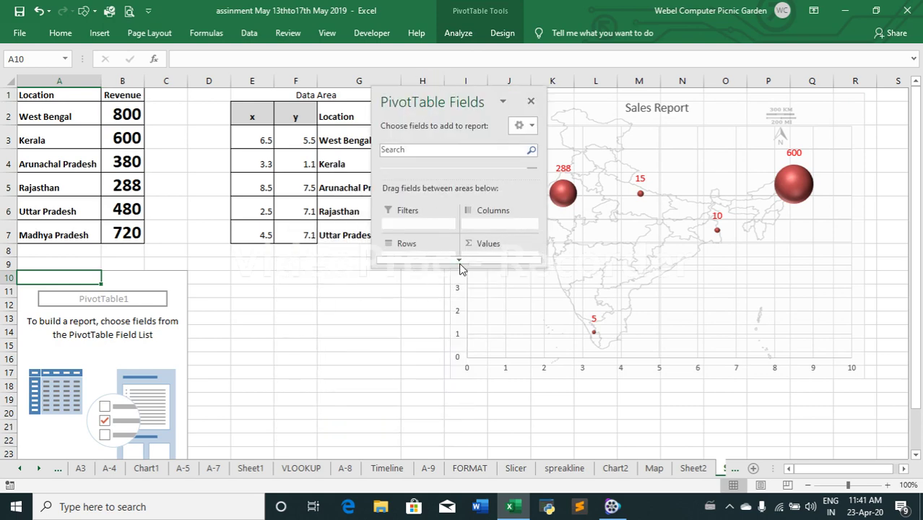
drag(462, 268, 464, 263)
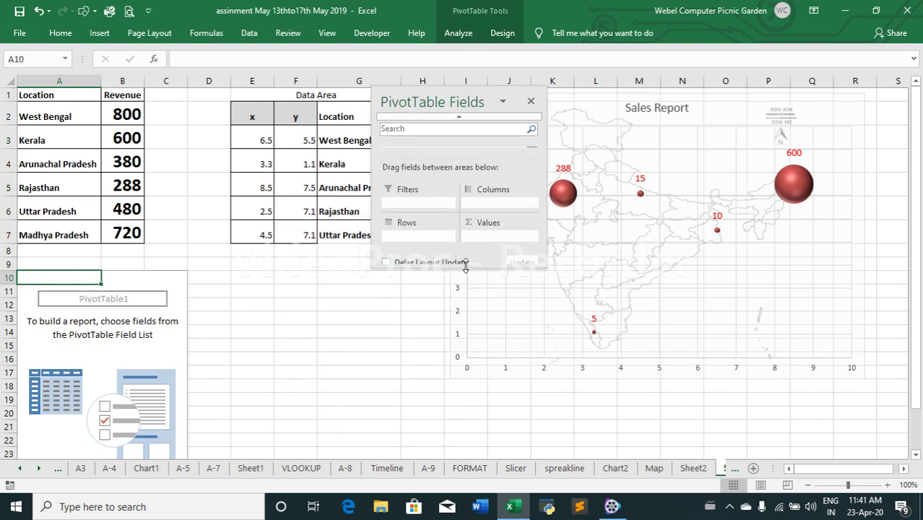
drag(465, 267, 455, 440)
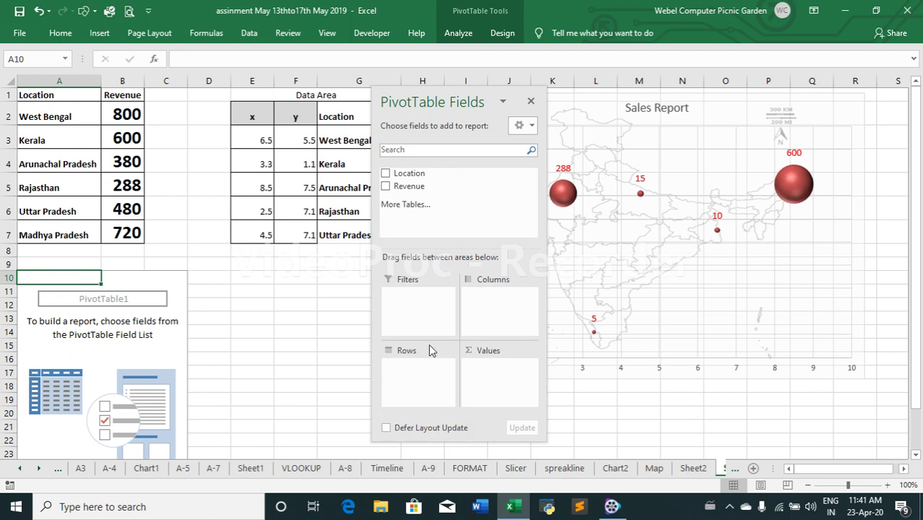
click(386, 173)
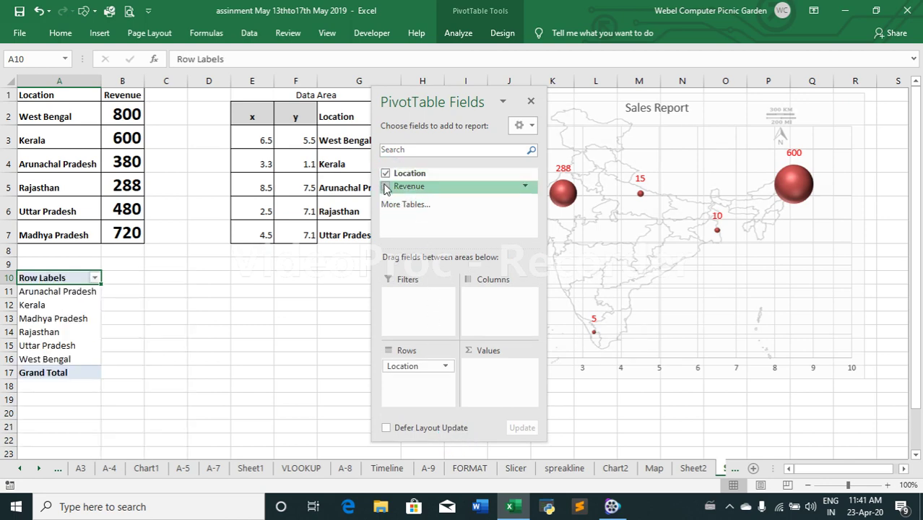
click(386, 186)
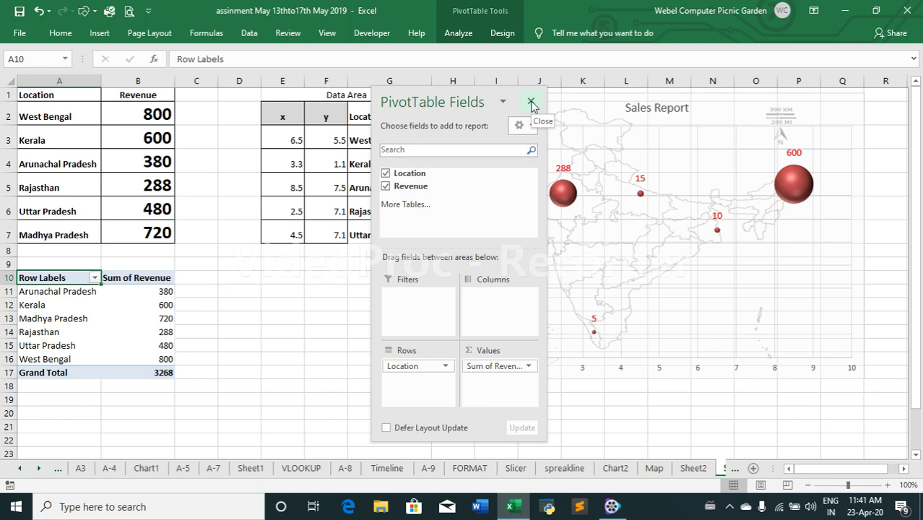
click(202, 292)
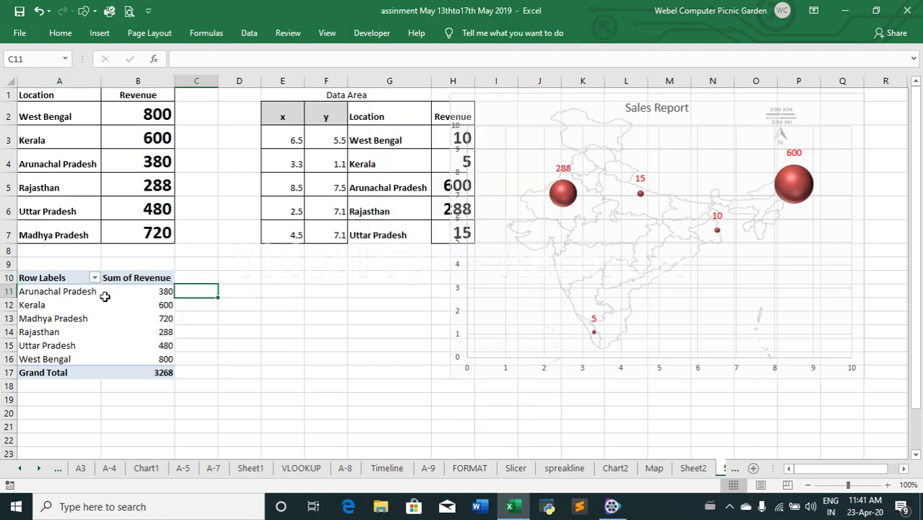
- Attempt a slicer insert, then cancel the Existing Connections prompt
click(94, 34)
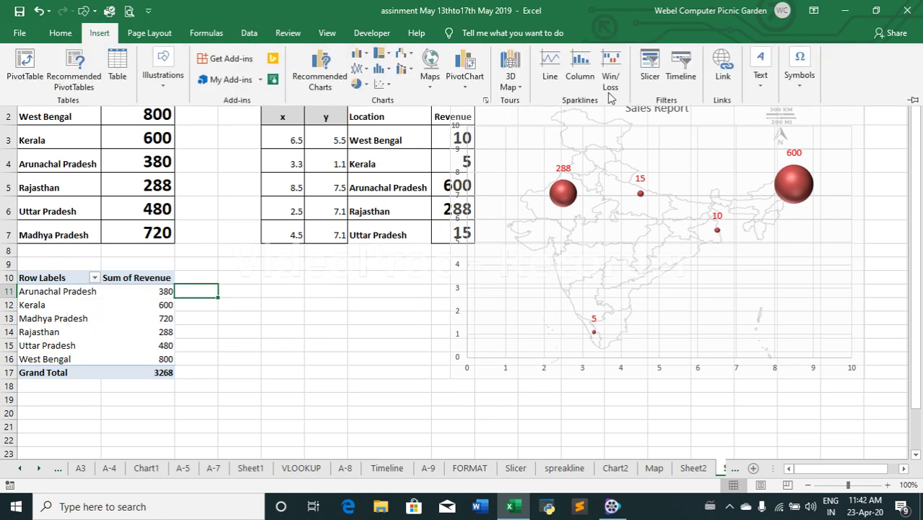
click(634, 68)
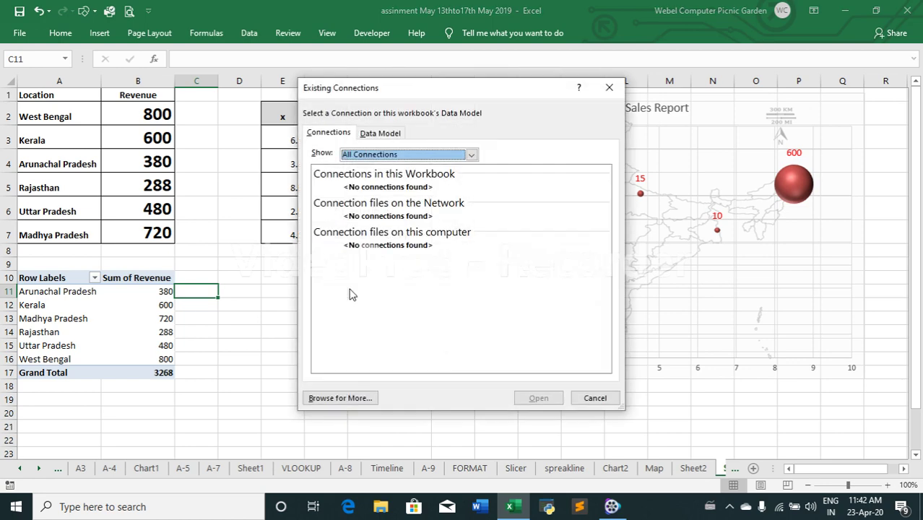
click(600, 398)
- Move the PivotTable Fields pane aside and select the PivotTable range A10:B16
click(102, 332)
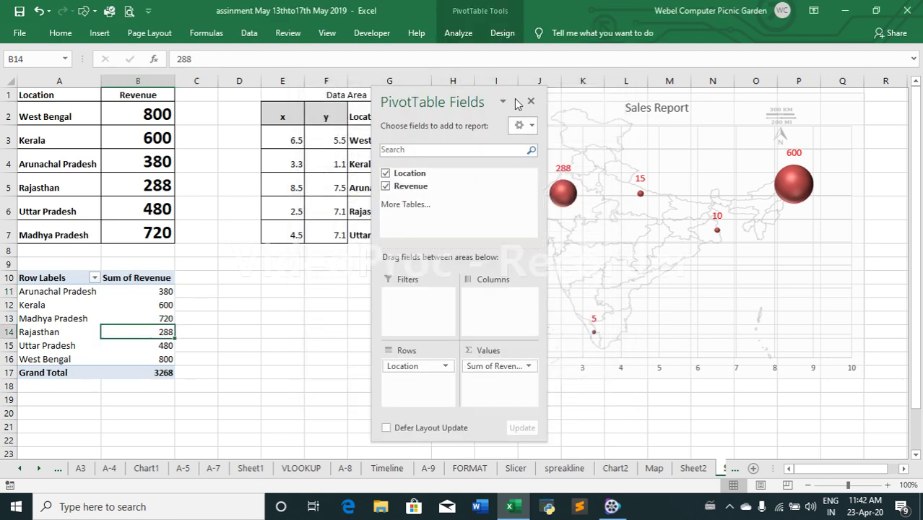
click(464, 33)
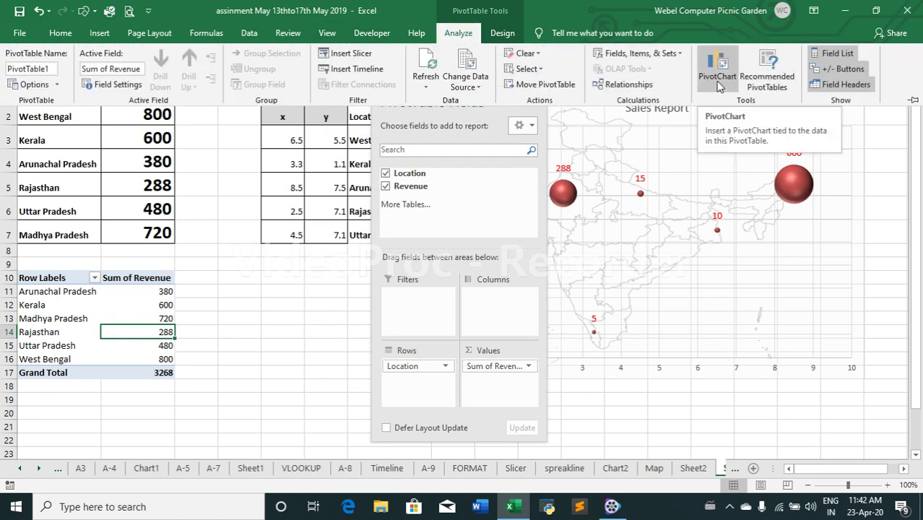
click(393, 124)
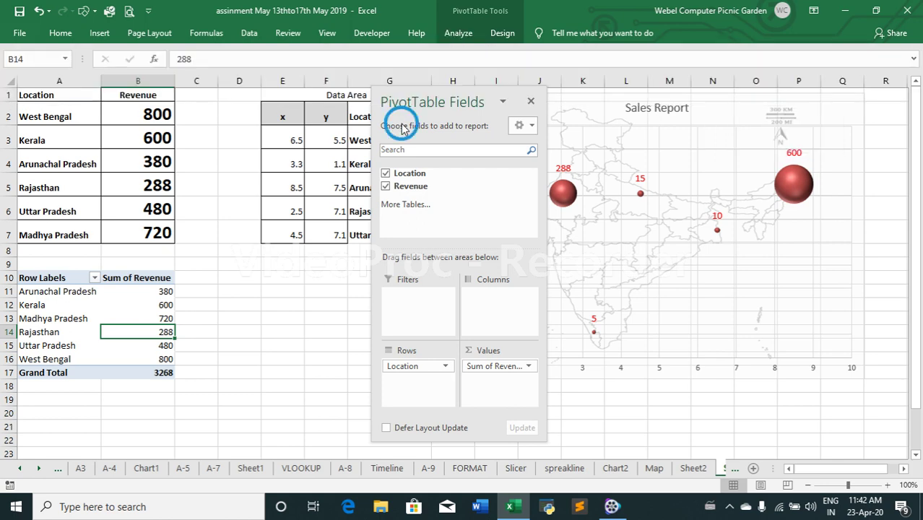
click(454, 148)
drag(418, 107, 596, 168)
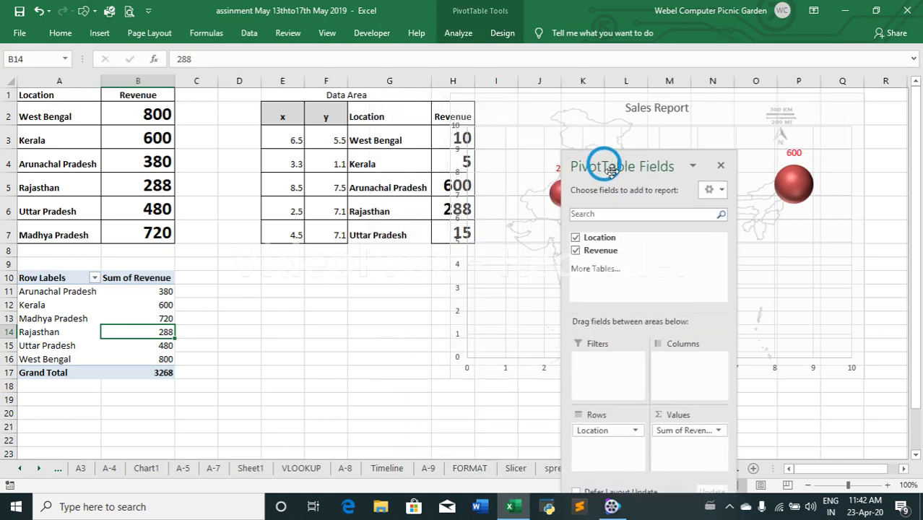
click(205, 309)
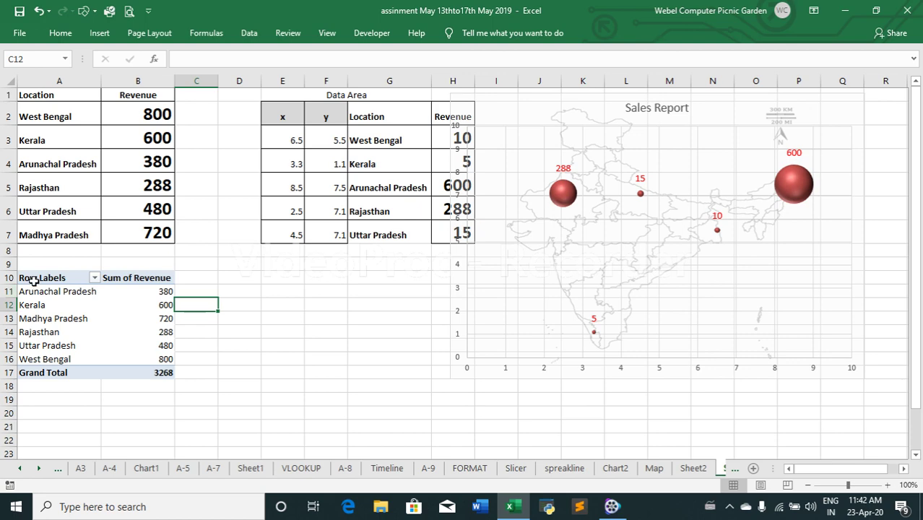
drag(35, 277, 161, 360)
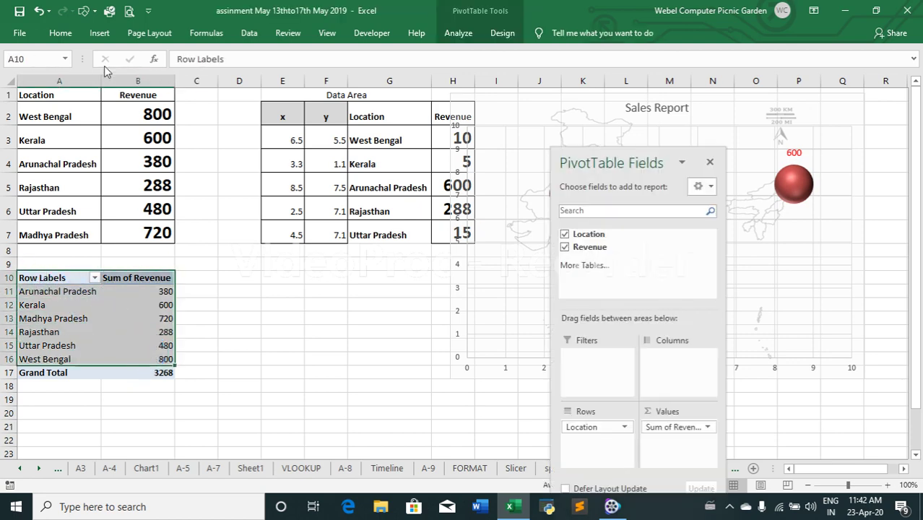
- Insert a Location slicer, shorten it to six items, and place it beside the PivotTable
click(98, 33)
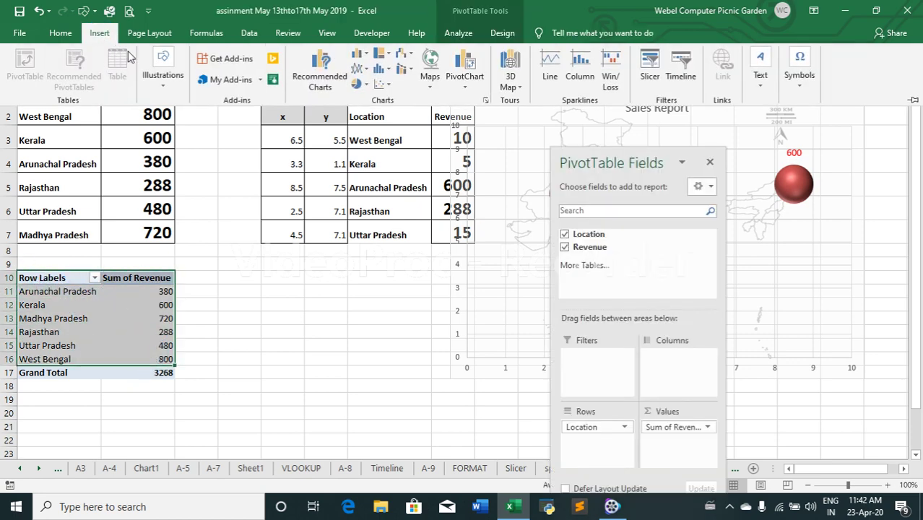
click(649, 65)
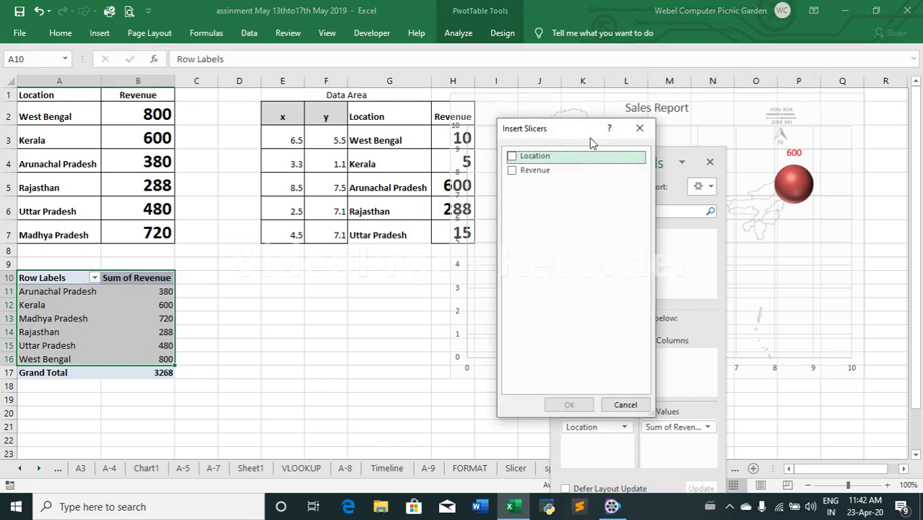
click(514, 158)
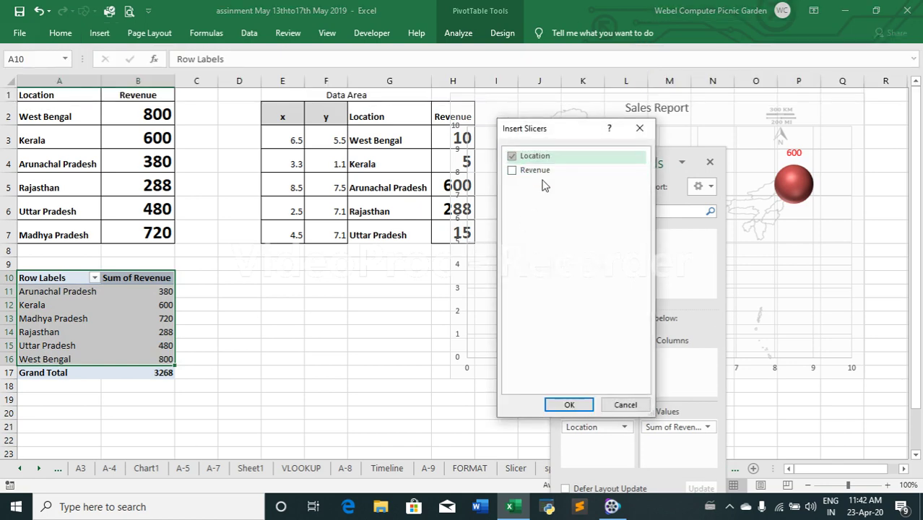
click(568, 404)
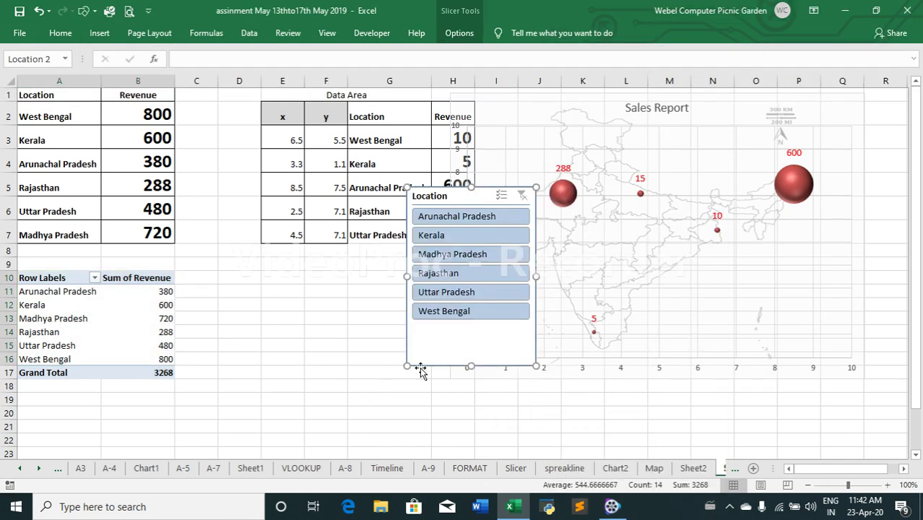
drag(470, 365, 470, 326)
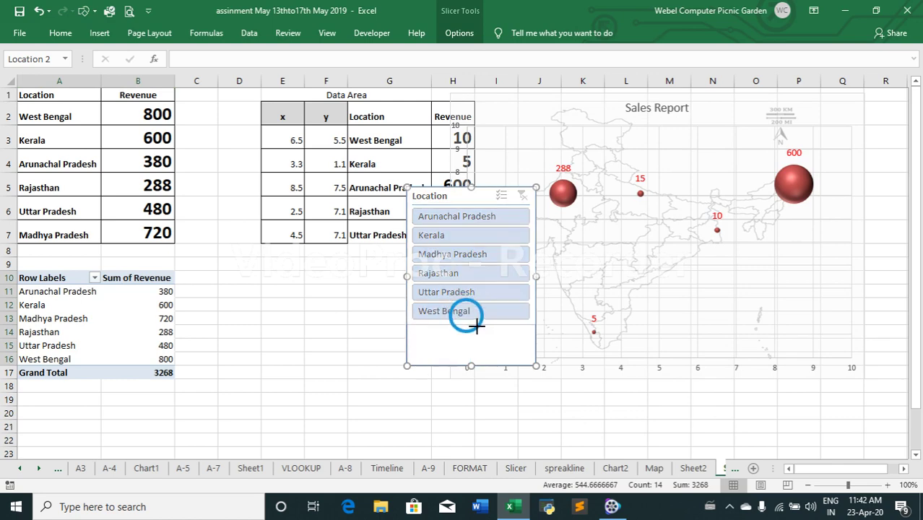
drag(463, 202, 290, 268)
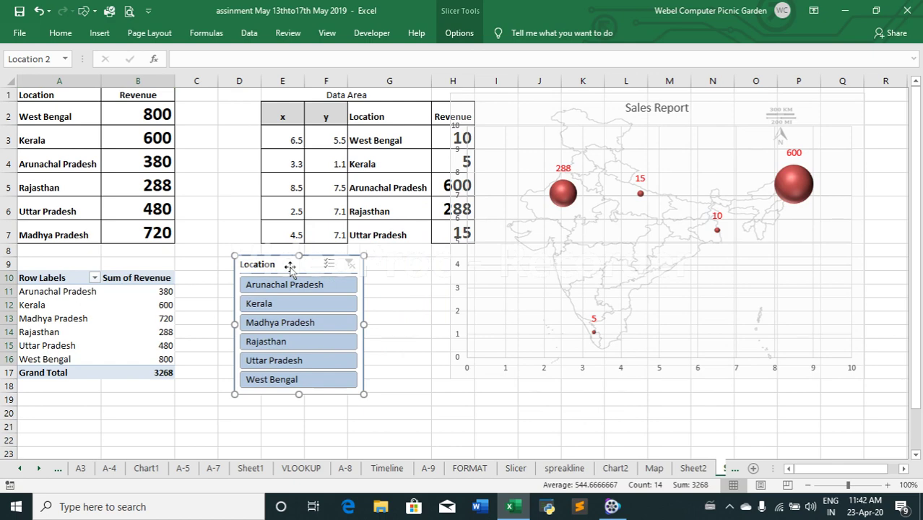
- Test the slicer on West Bengal, Madhya Pradesh and Arunachal Pradesh, then clear the filter
click(273, 380)
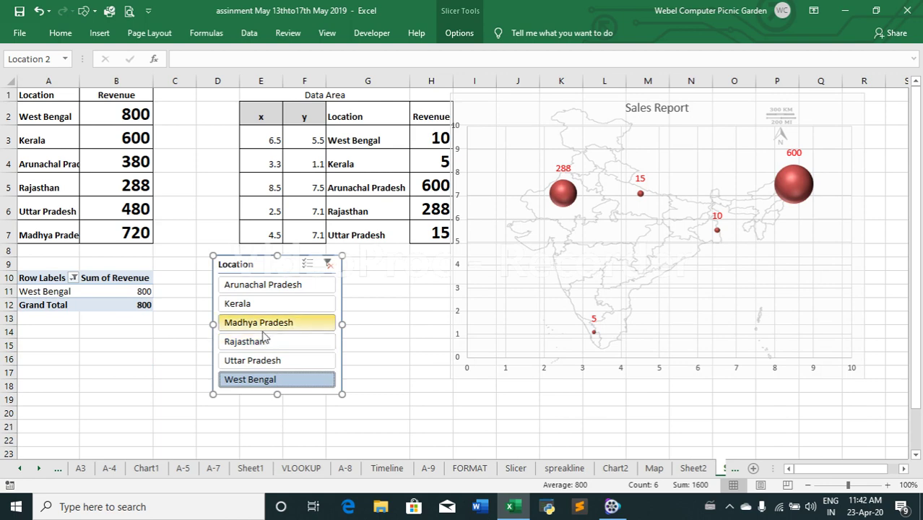
click(262, 330)
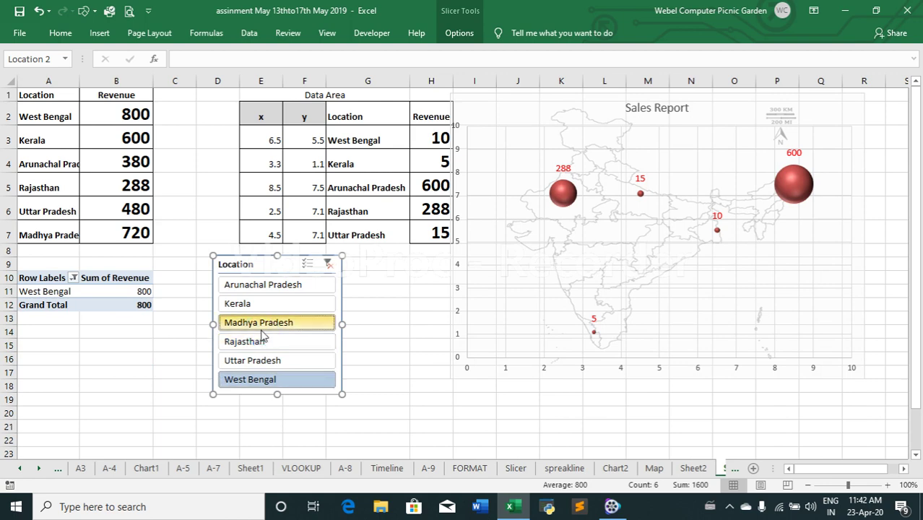
click(293, 284)
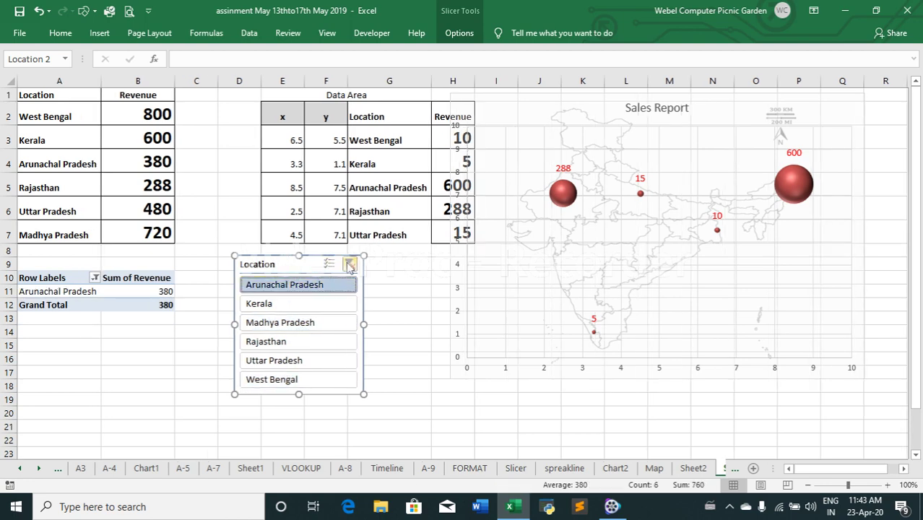
click(350, 264)
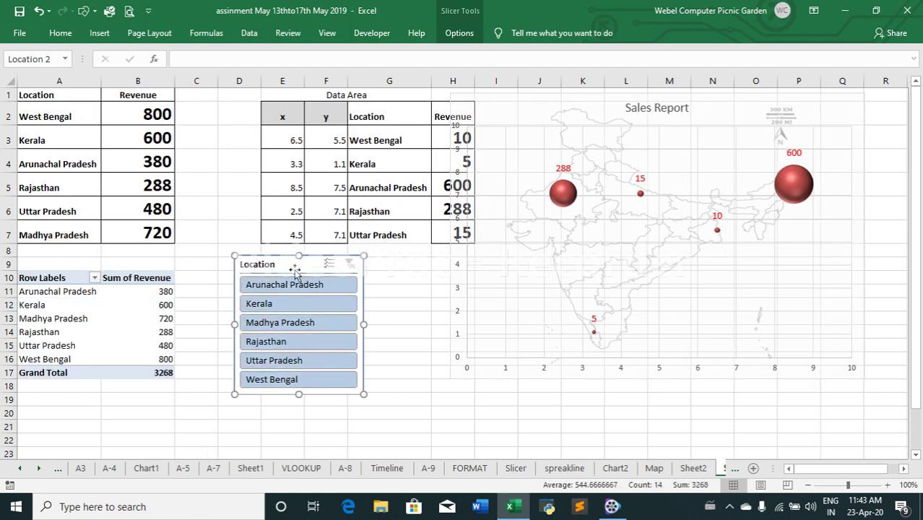
- Reposition the slicer, filter to Madhya Pradesh then Rajasthan, clear it, and select E2:G7
drag(295, 270, 351, 300)
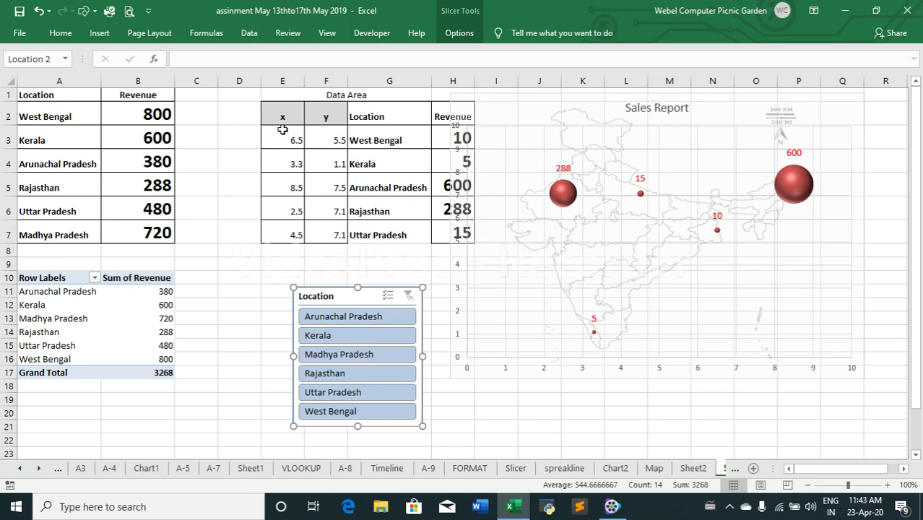
click(127, 304)
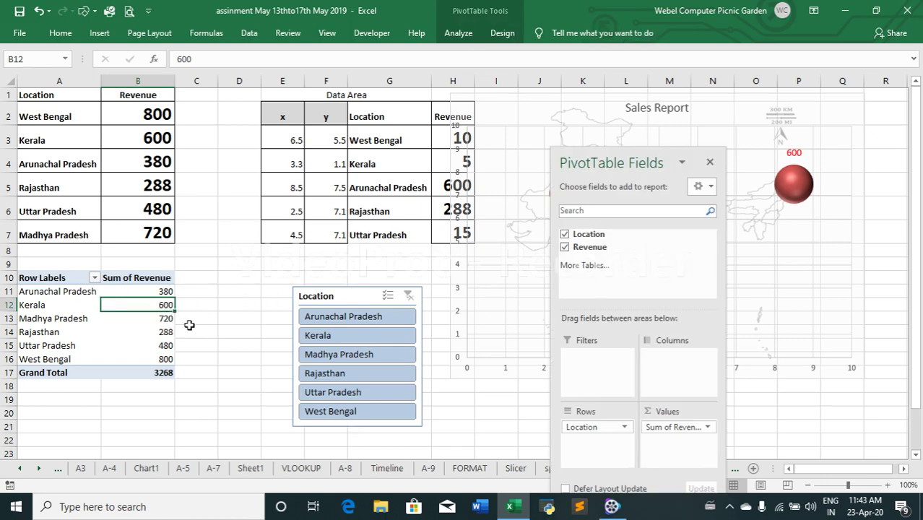
click(347, 355)
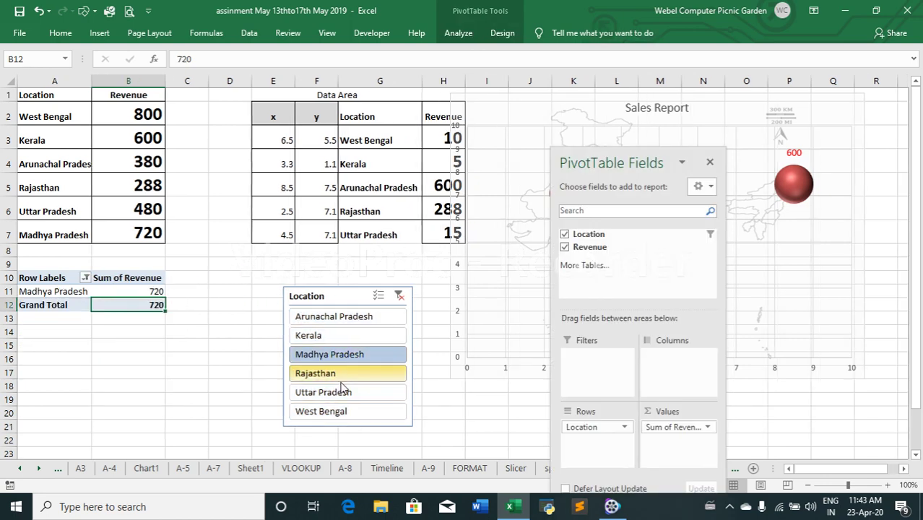
click(341, 380)
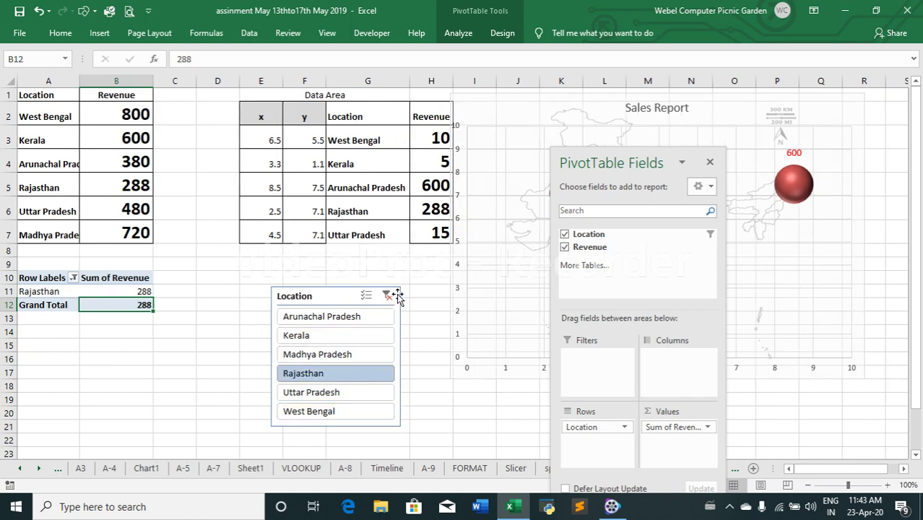
click(386, 296)
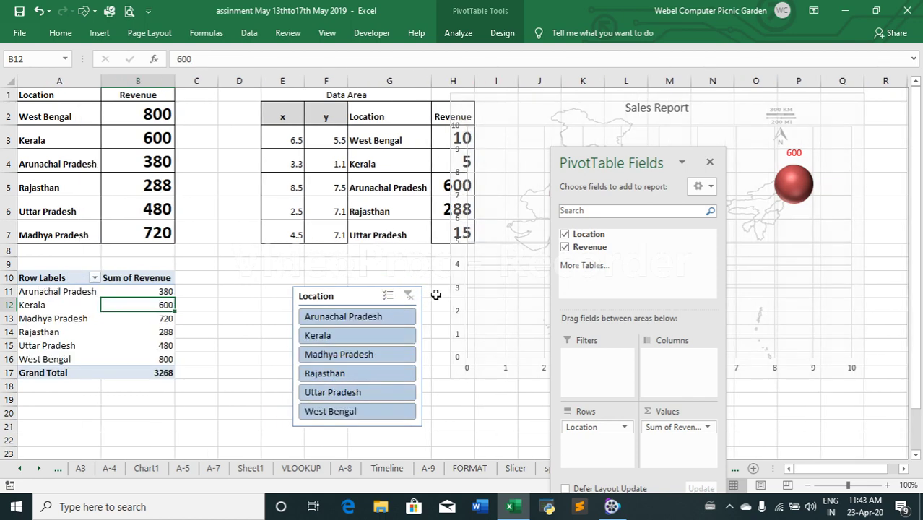
drag(282, 116, 388, 233)
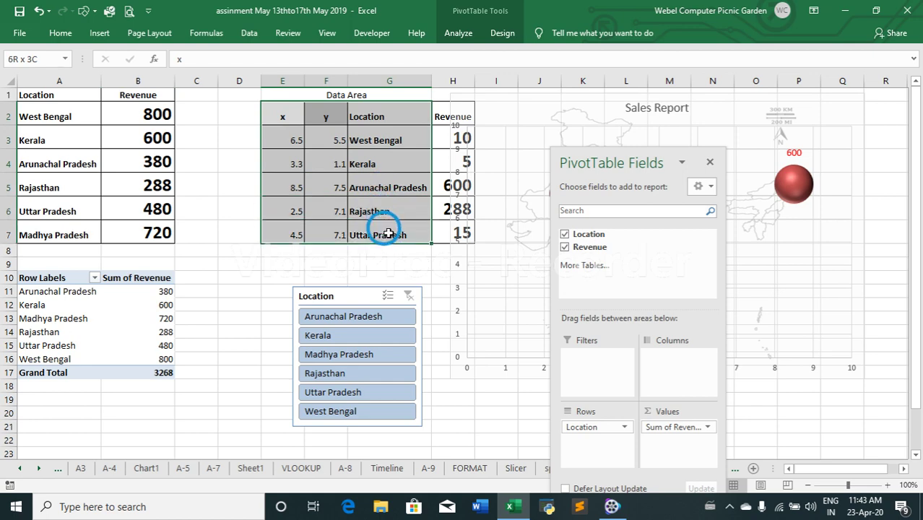
- Extend the selection to E2:H7 and create a PivotTable from it at cell A19
drag(388, 234, 445, 239)
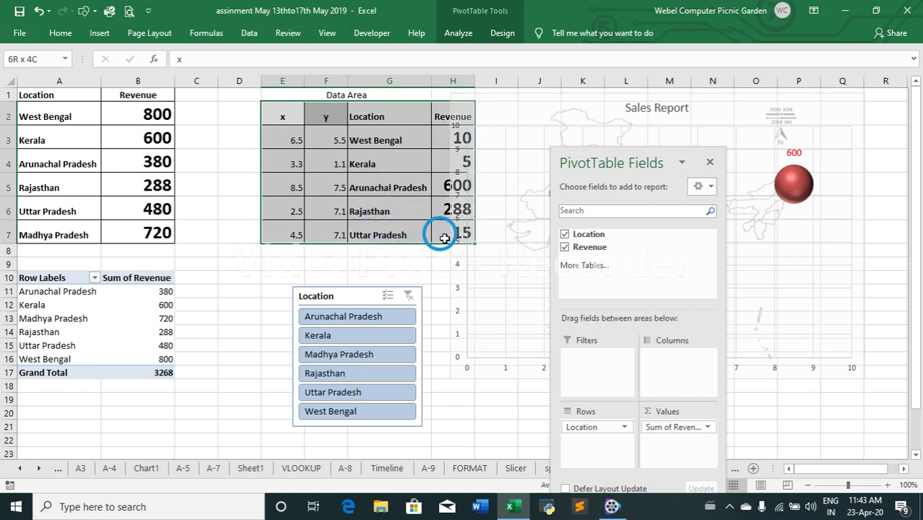
click(99, 33)
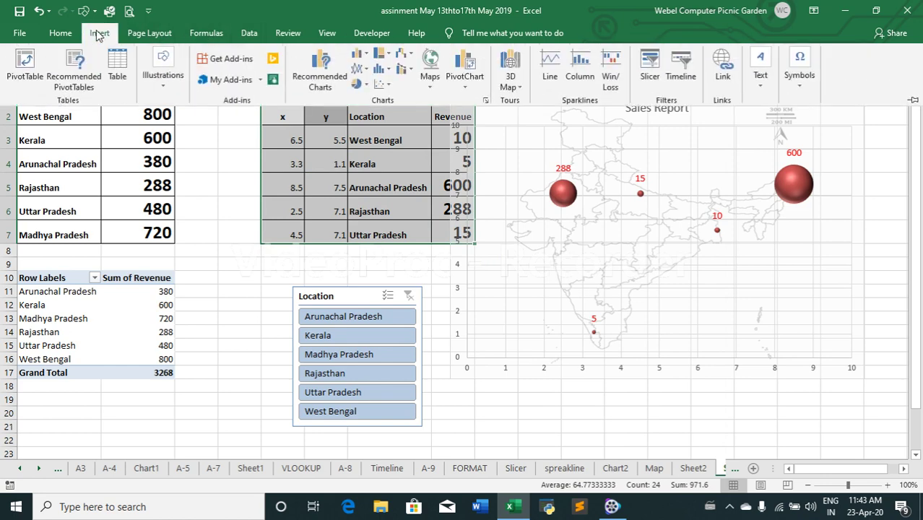
click(25, 64)
click(461, 284)
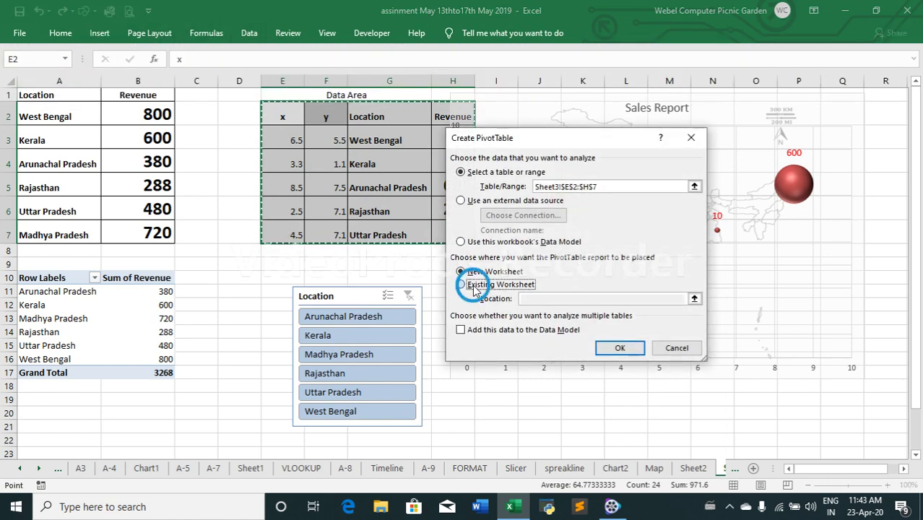
click(692, 302)
click(34, 401)
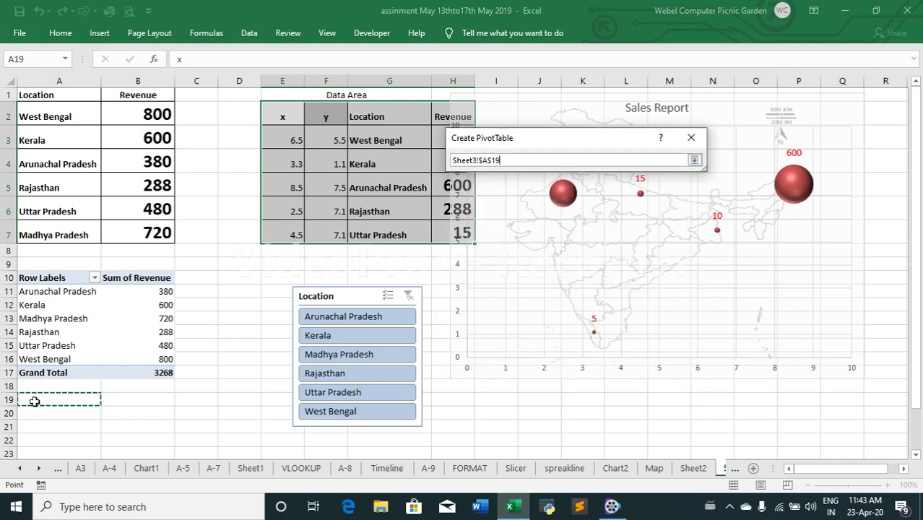
click(694, 162)
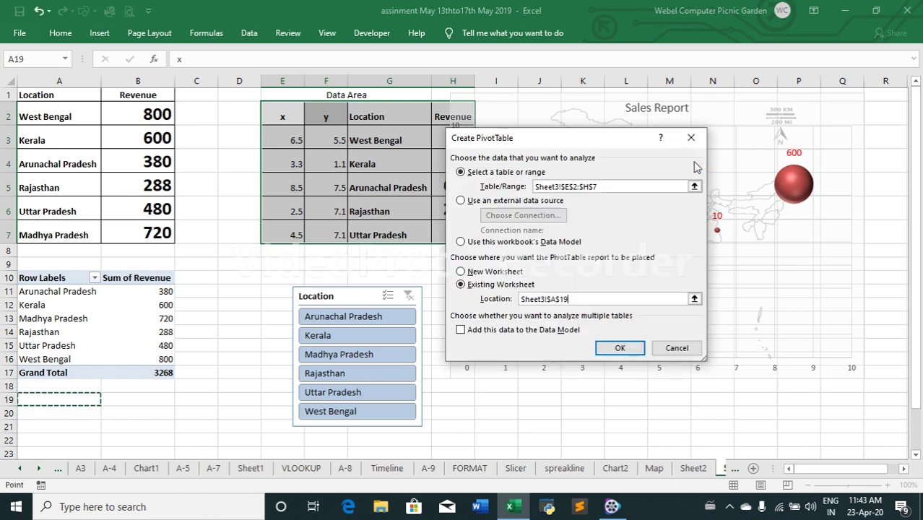
click(612, 346)
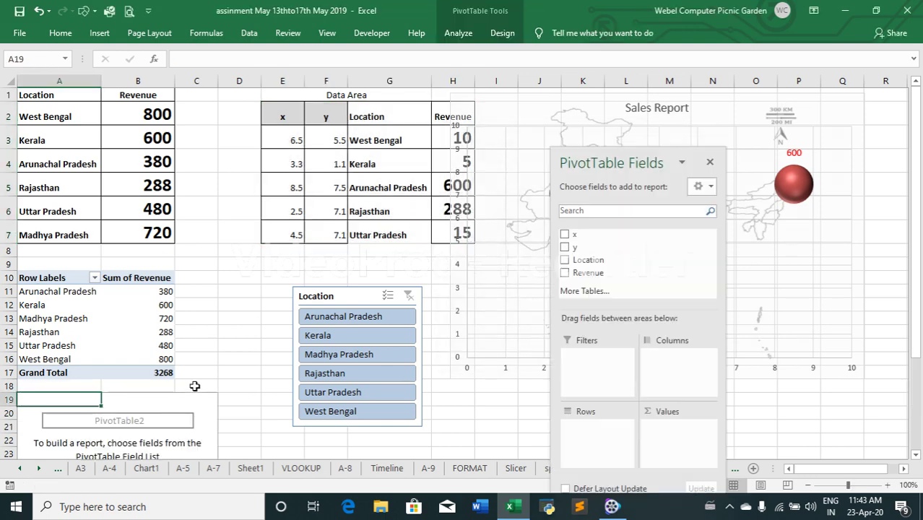
- Add Location as rows with Sum of x, Sum of y and Sum of Revenue, totalling 918
click(565, 260)
click(565, 234)
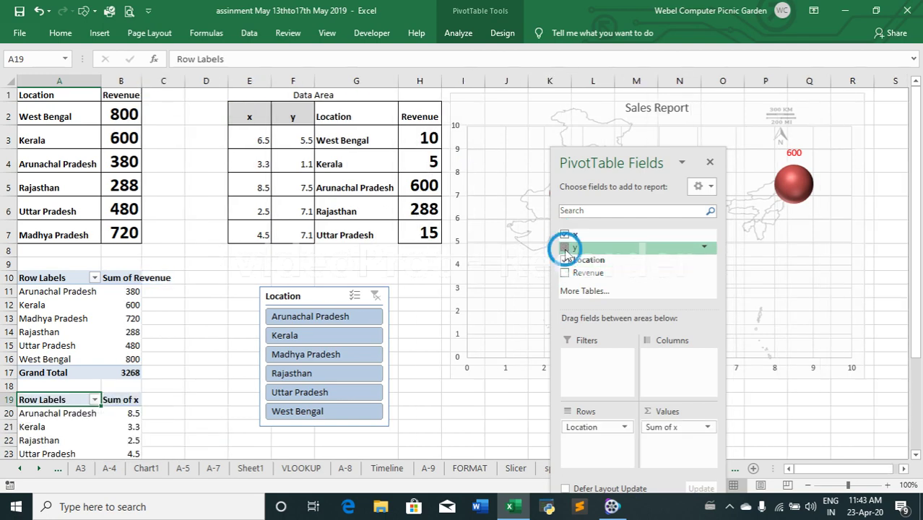
click(565, 247)
click(565, 273)
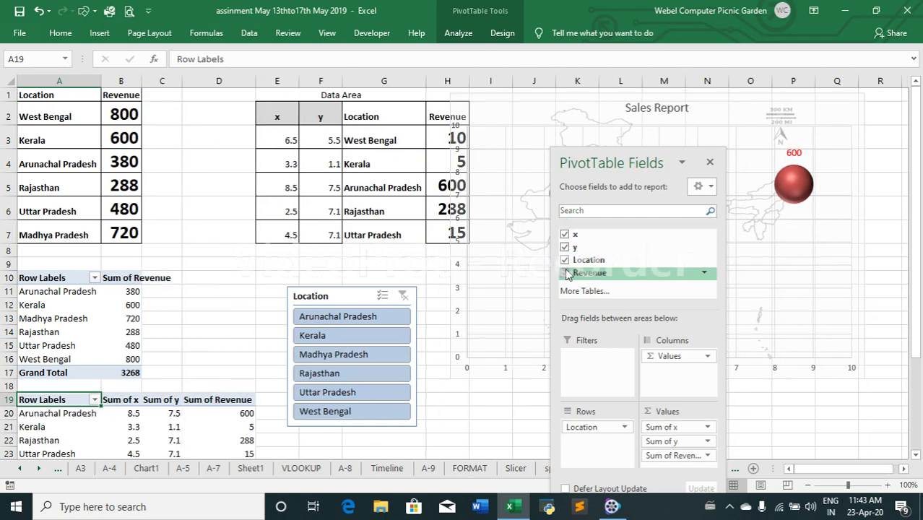
click(173, 426)
mouse_move(57, 399)
mouse_down()
mouse_move(207, 458)
mouse_move(220, 407)
mouse_up()
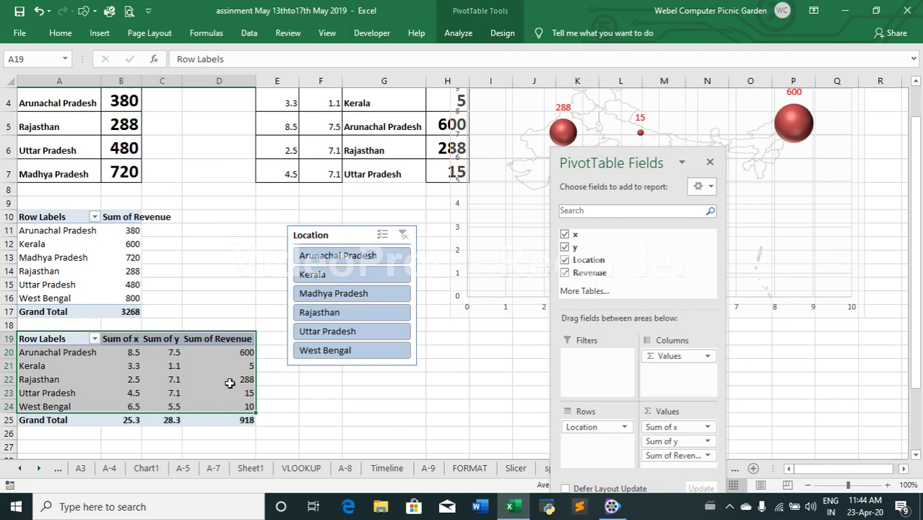
click(339, 239)
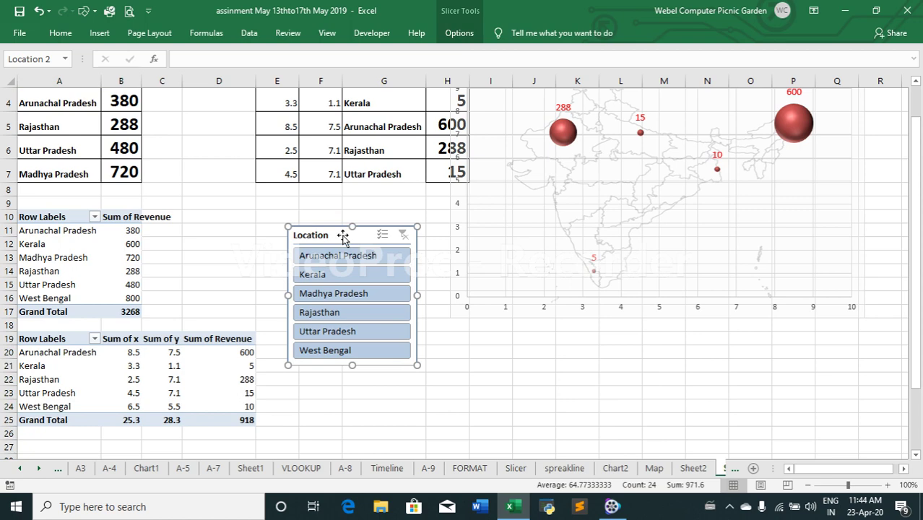
right_click(343, 239)
click(337, 235)
click(466, 40)
click(89, 78)
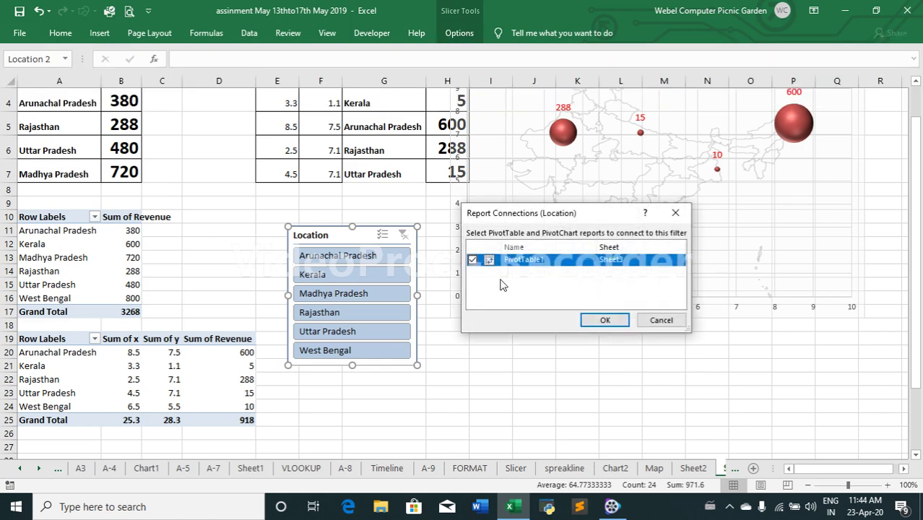
click(661, 320)
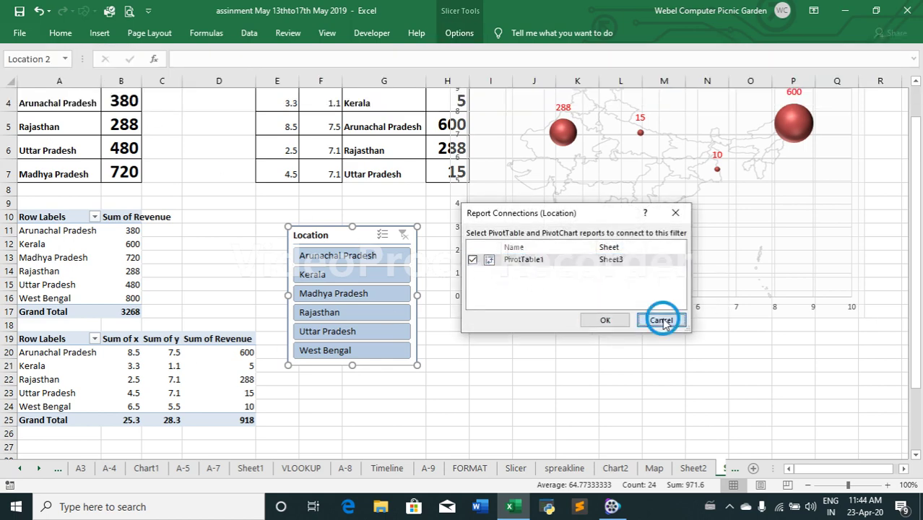
click(148, 404)
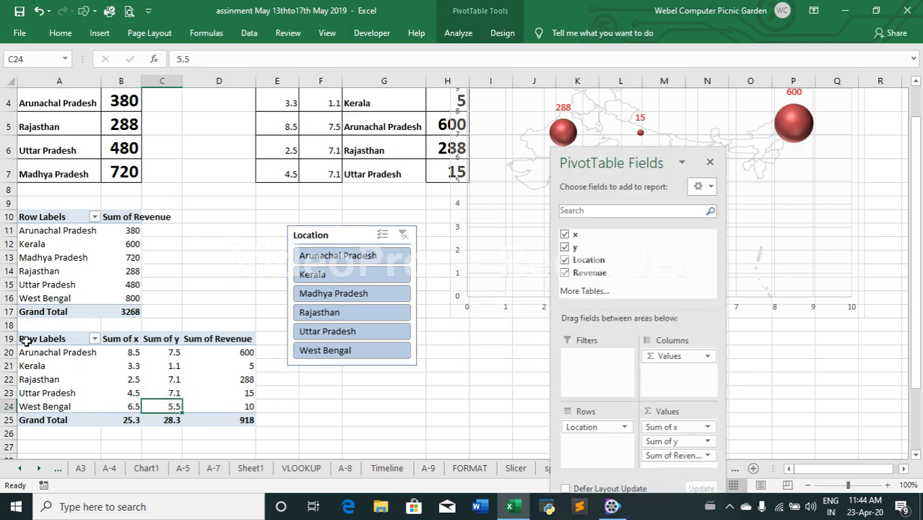
drag(24, 339, 229, 411)
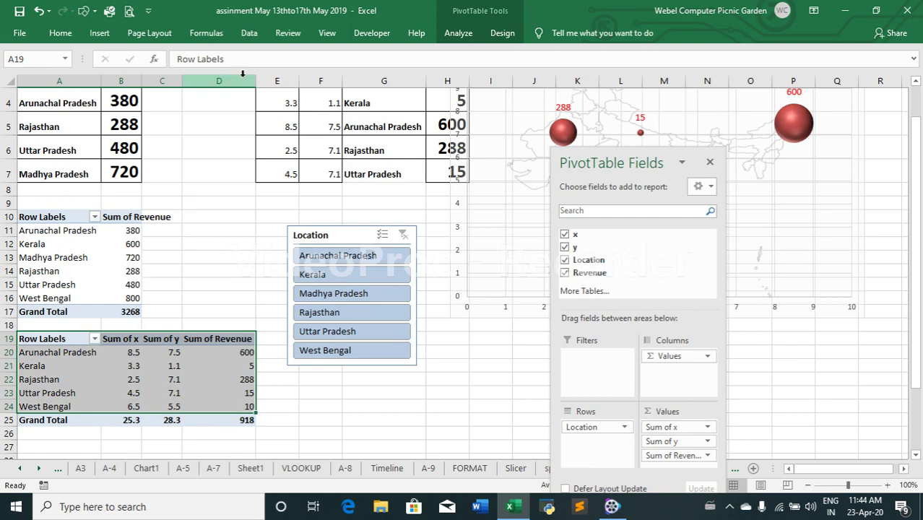
click(496, 34)
click(462, 37)
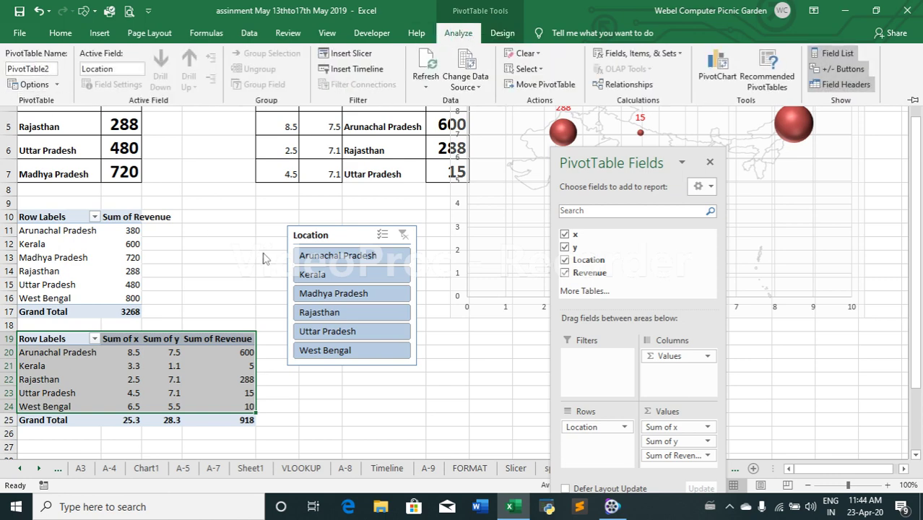
key(ctrl+F1)
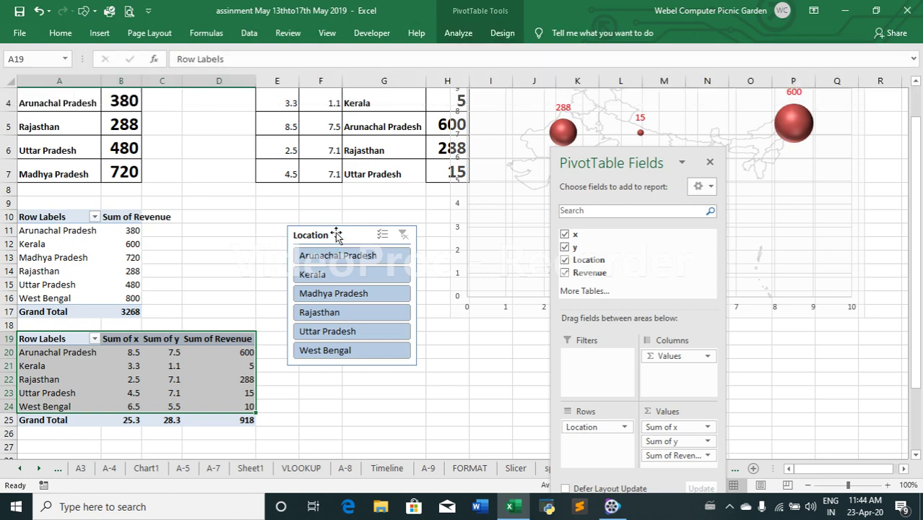
key(Delete)
click(463, 291)
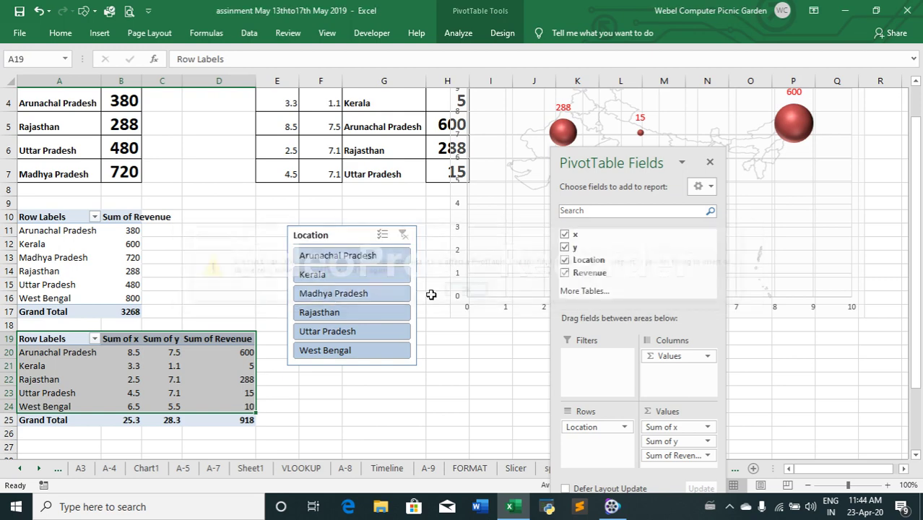
click(342, 317)
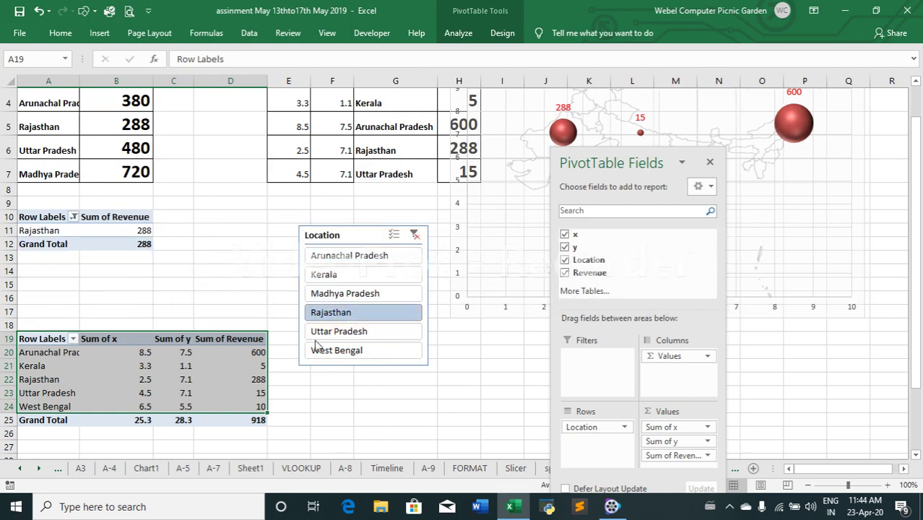
click(415, 235)
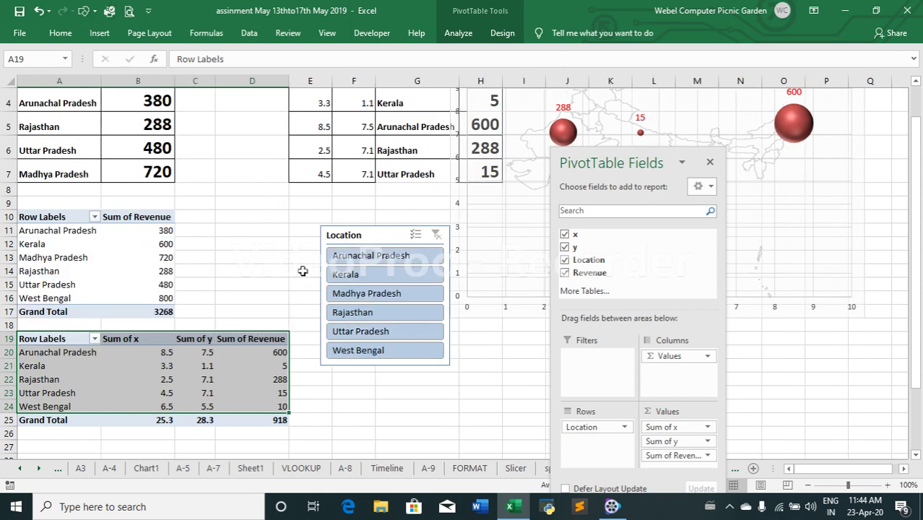
click(354, 234)
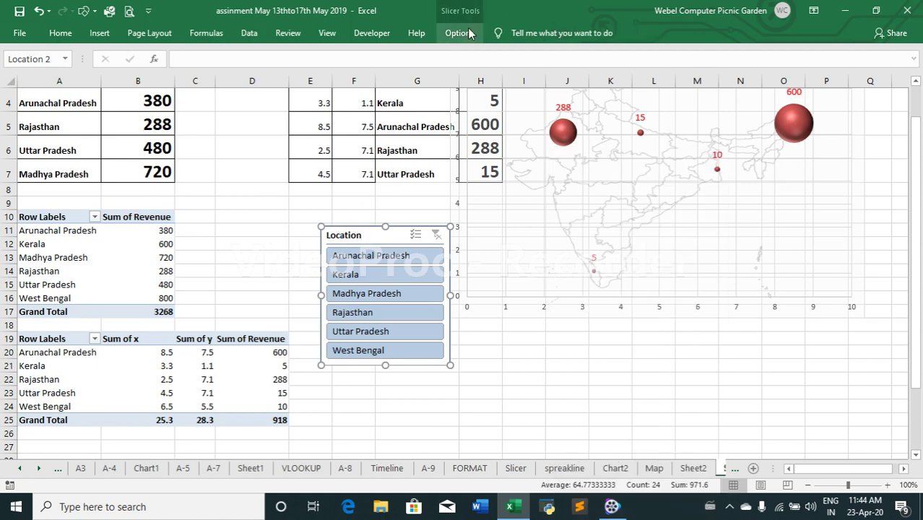
- Uncheck PivotTable1 in the slicer's Report Connections, then delete the Location slicer
click(468, 33)
click(94, 93)
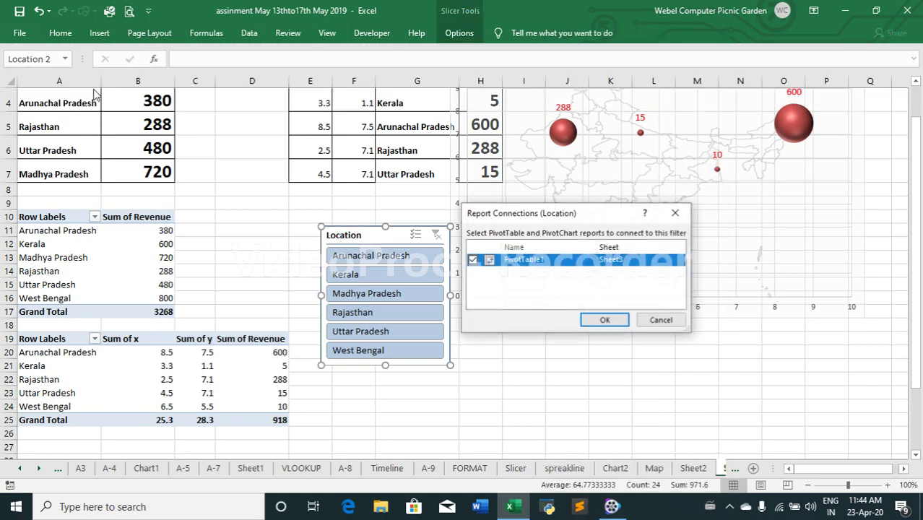
click(472, 261)
click(605, 321)
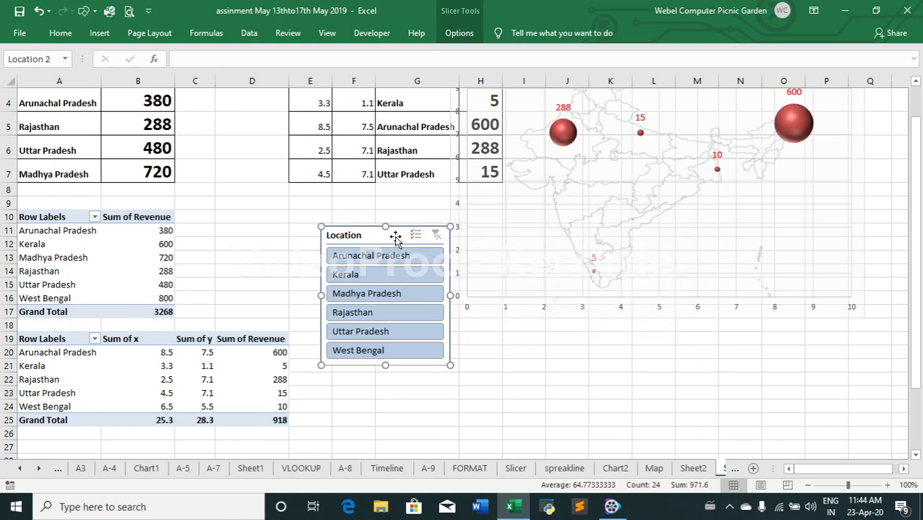
key(Delete)
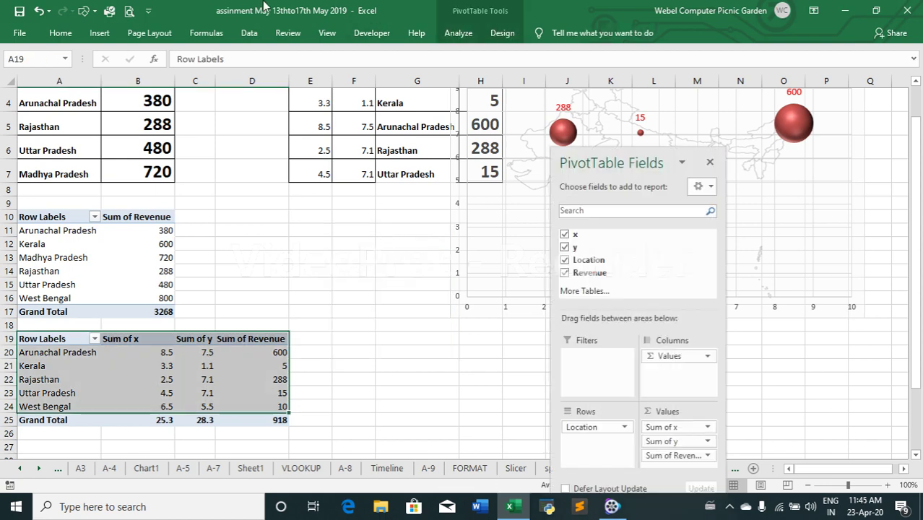
- Insert a slicer on the Location field for the second pivot table
click(99, 33)
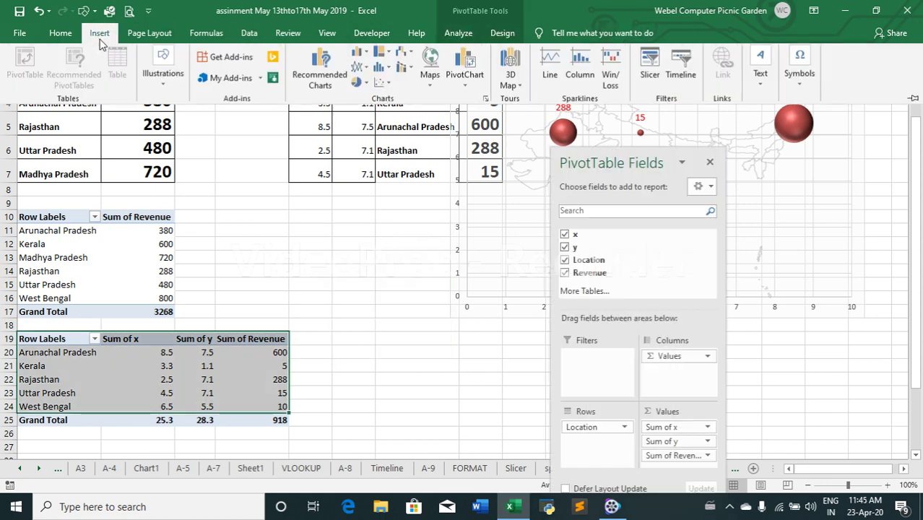
click(660, 88)
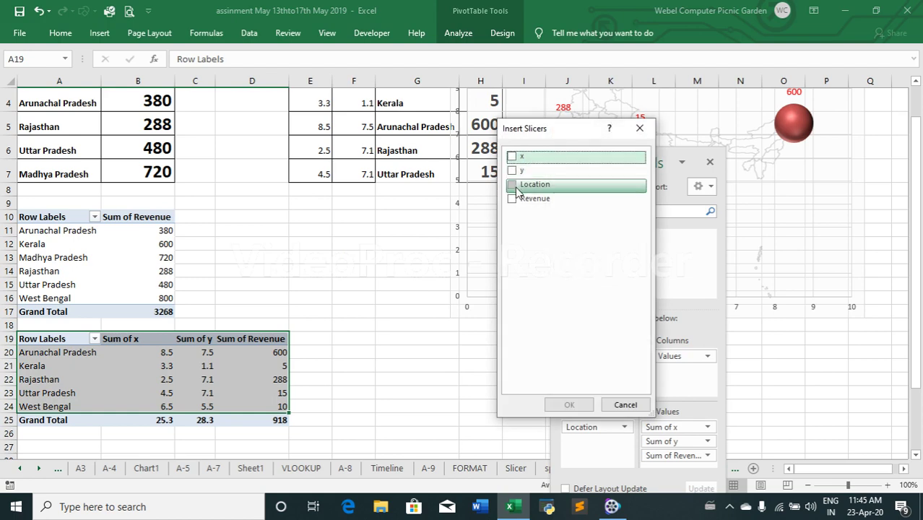
click(511, 158)
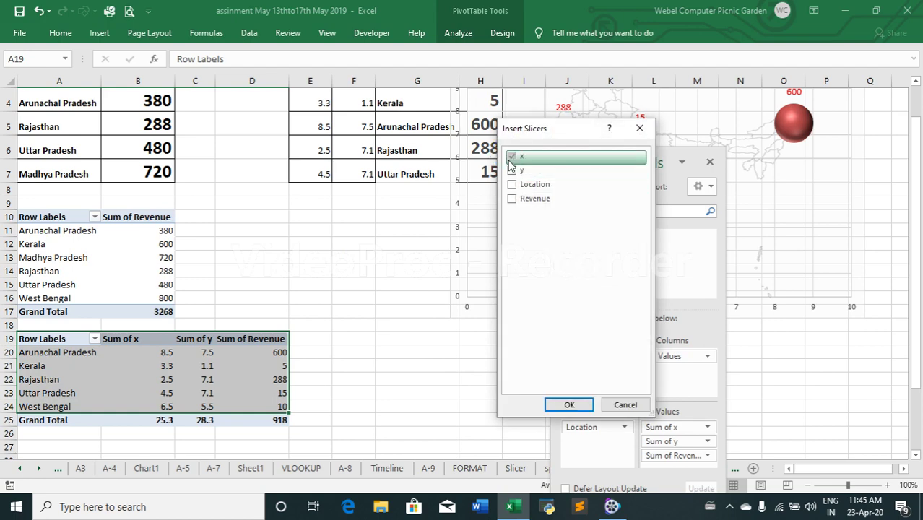
click(512, 158)
click(513, 185)
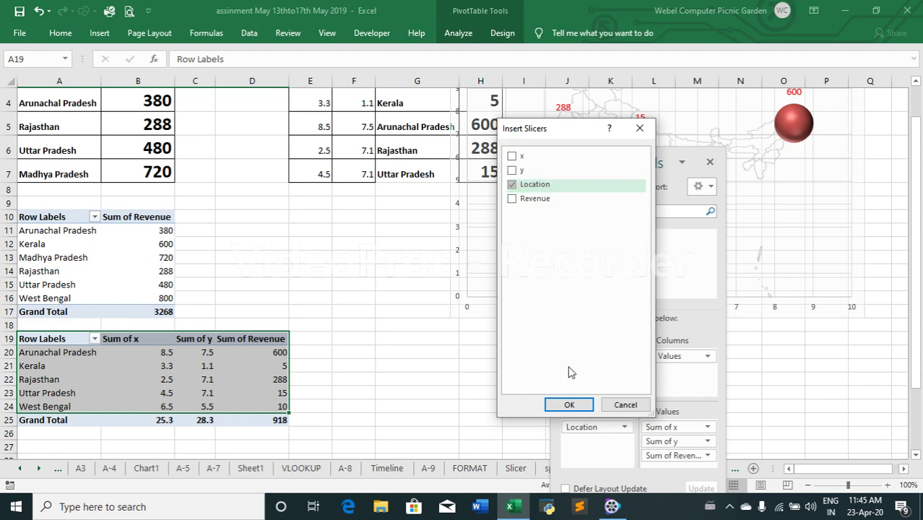
click(569, 405)
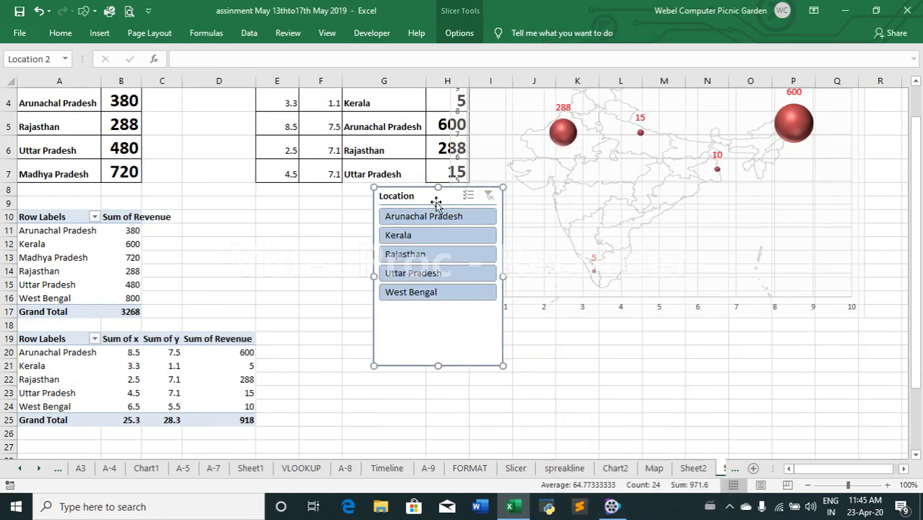
- Move the slicer beside the pivots and filter to Arunachal Pradesh, Kerala and Rajasthan (total 893)
mouse_move(428, 195)
mouse_down()
mouse_move(330, 247)
mouse_move(338, 225)
mouse_up()
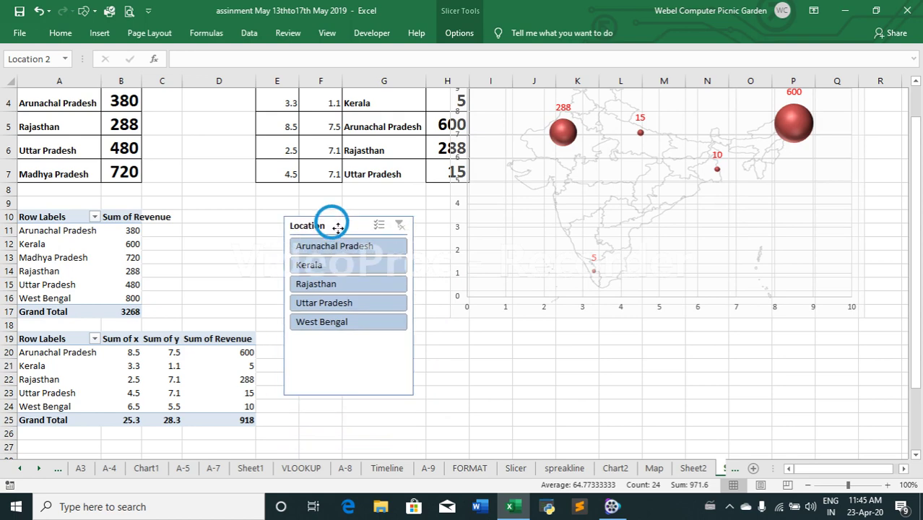
click(337, 321)
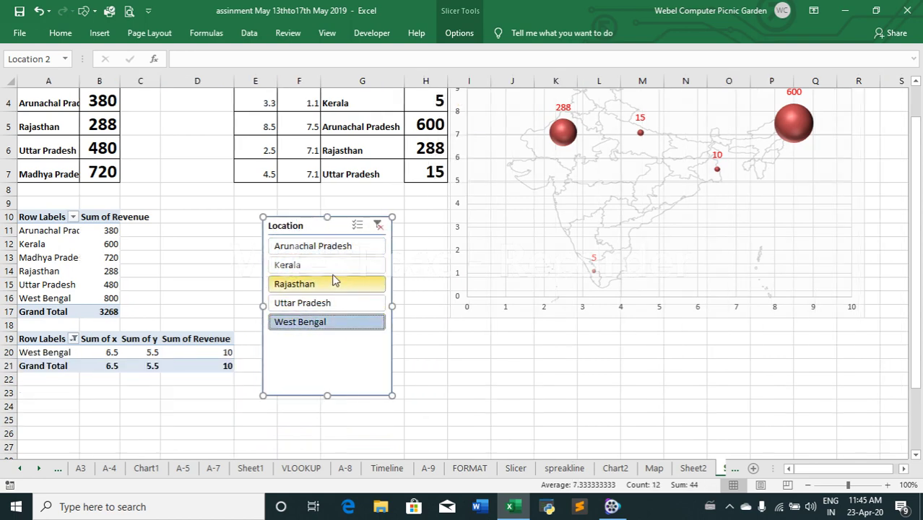
click(332, 267)
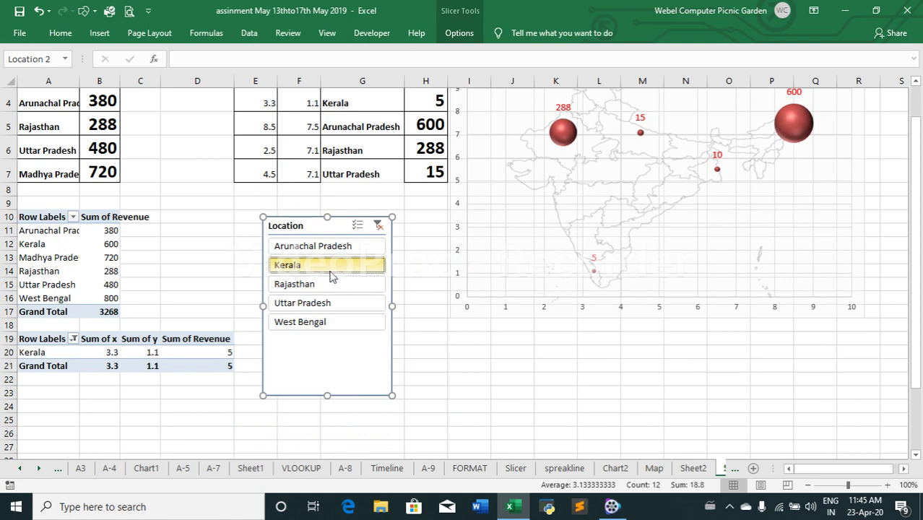
ctrl+click(330, 324)
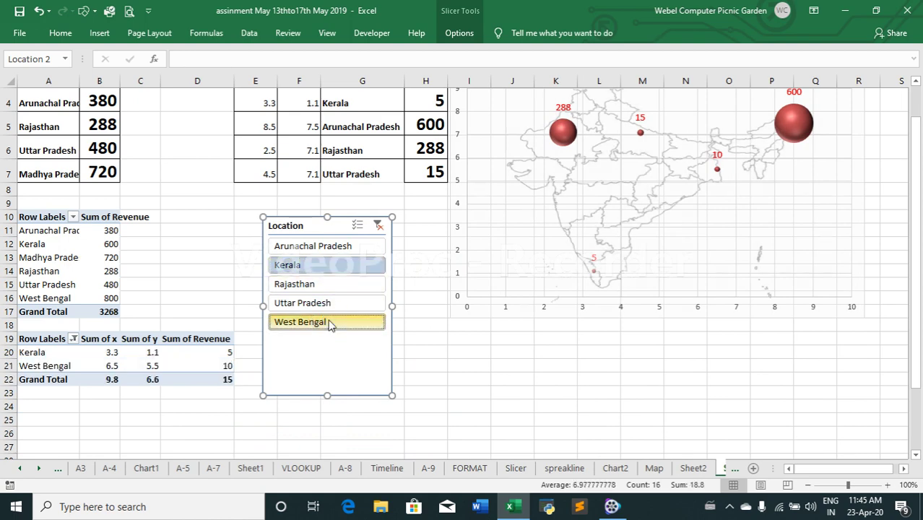
ctrl+click(330, 285)
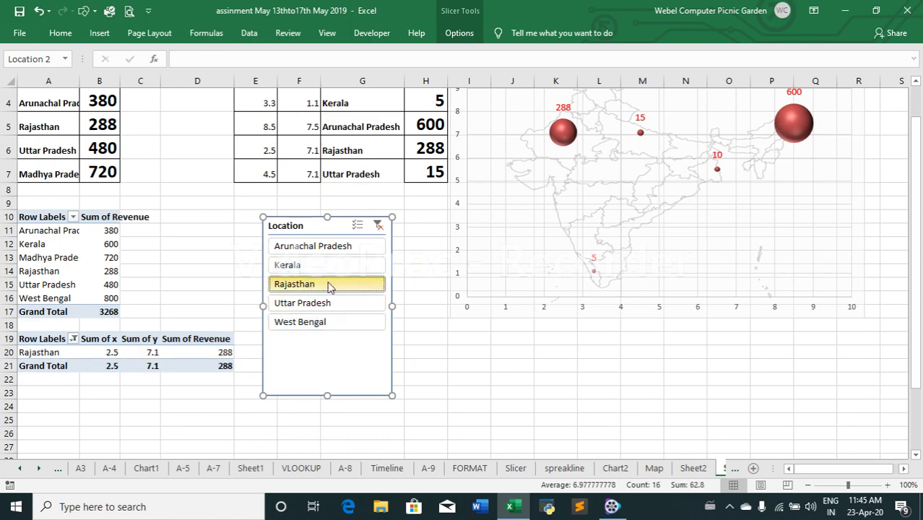
drag(326, 284, 320, 245)
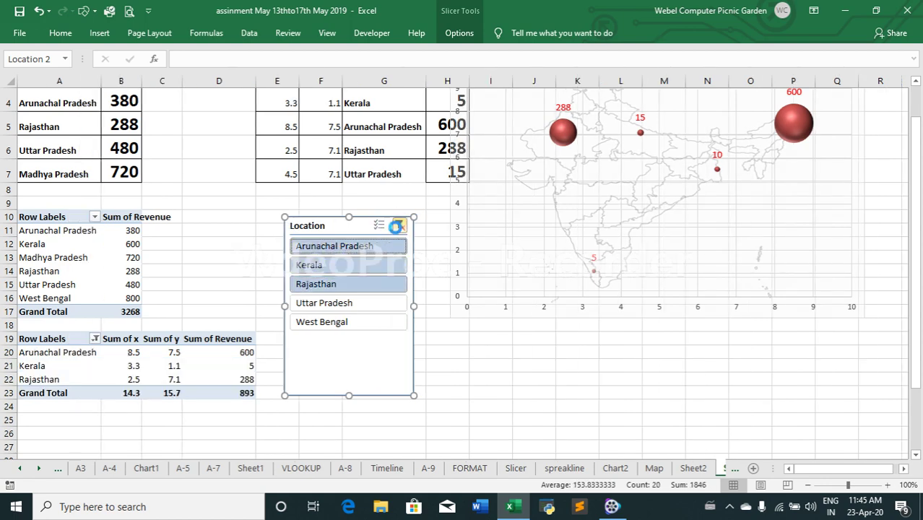
- Edit the bubble series so X values use B20:B24 and Y values use C20:C24
right_click(573, 136)
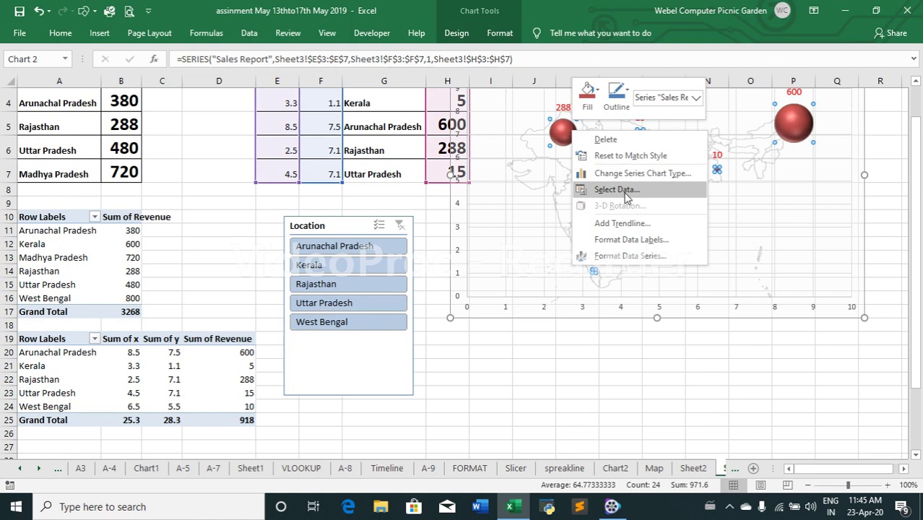
click(626, 193)
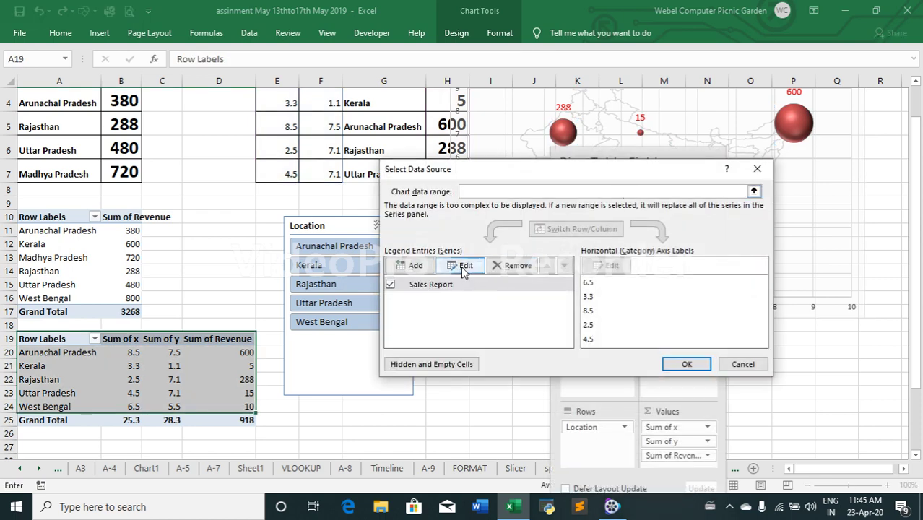
click(465, 265)
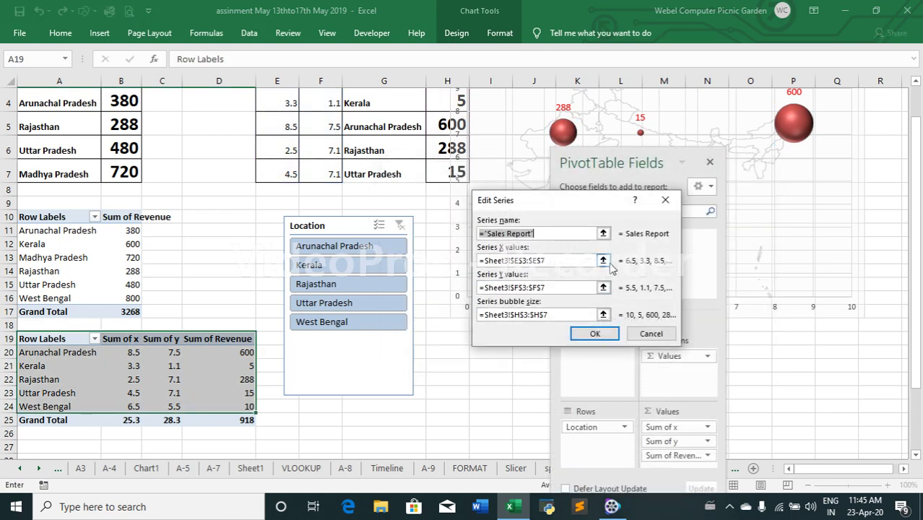
click(603, 262)
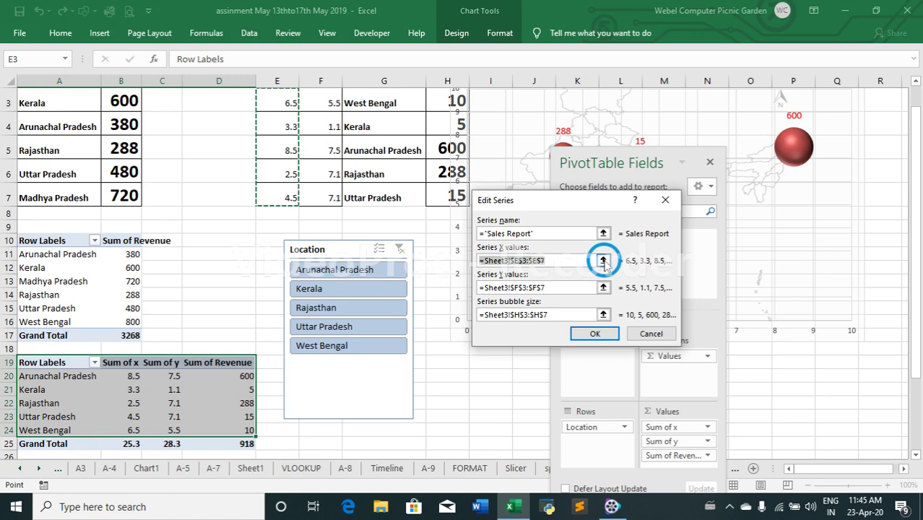
drag(122, 376, 133, 430)
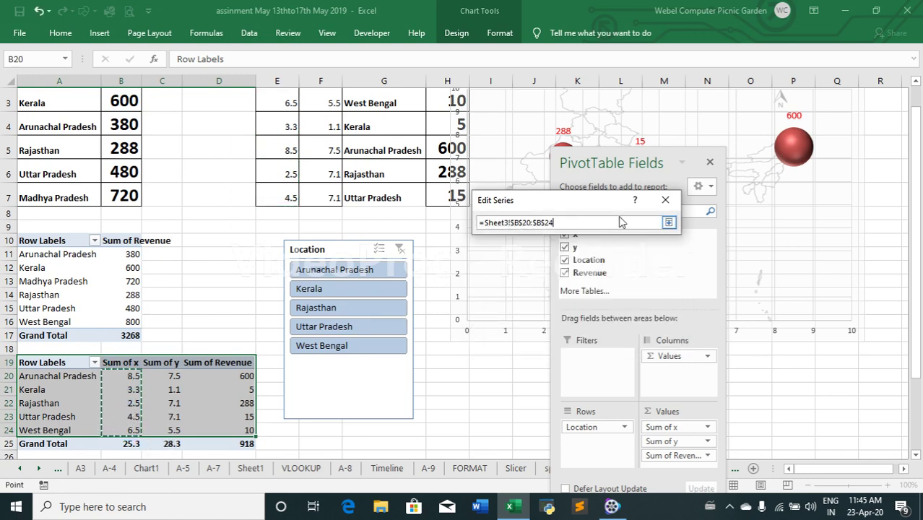
click(669, 223)
click(603, 288)
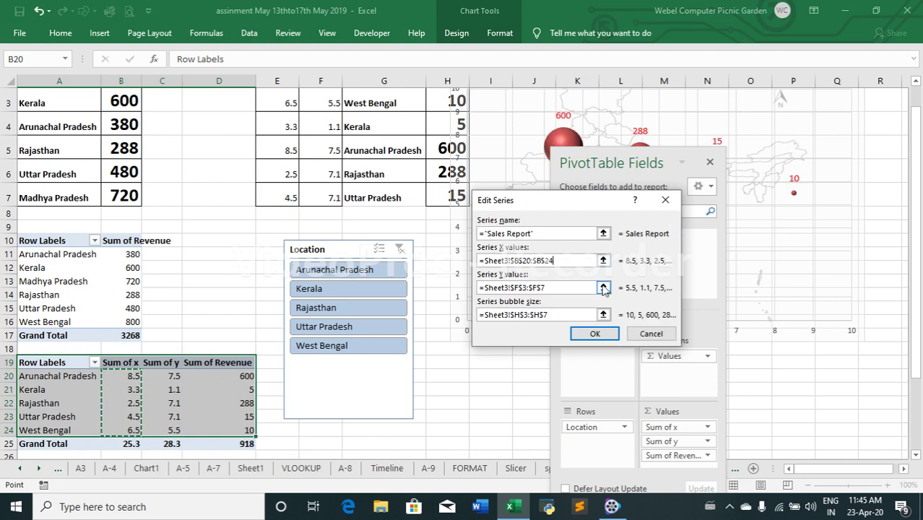
mouse_move(174, 376)
mouse_down()
mouse_move(182, 431)
mouse_move(174, 430)
mouse_up()
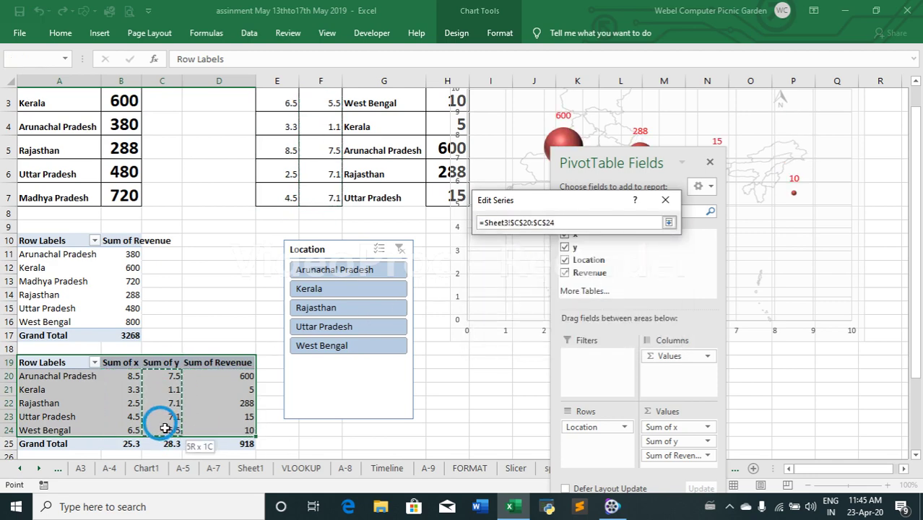
click(669, 223)
- Set the bubble sizes to D20:D24 and apply the new data source
click(603, 315)
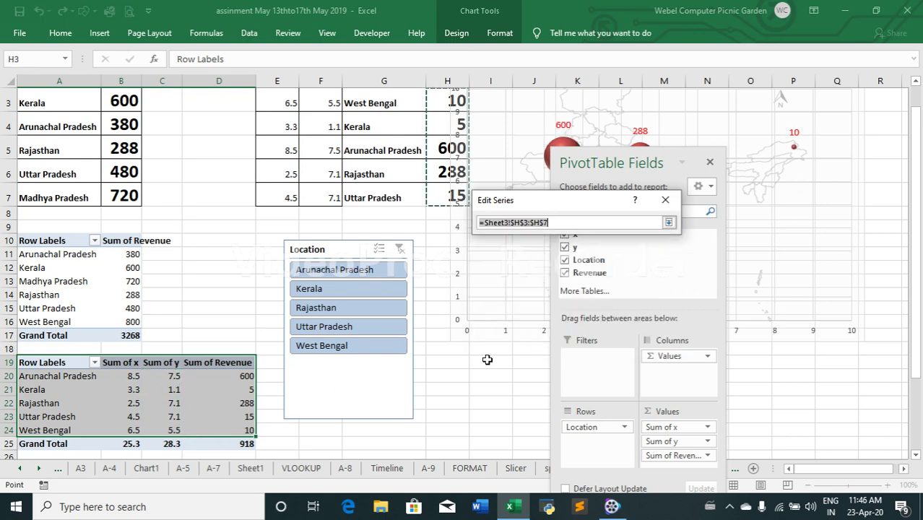
drag(244, 388, 240, 427)
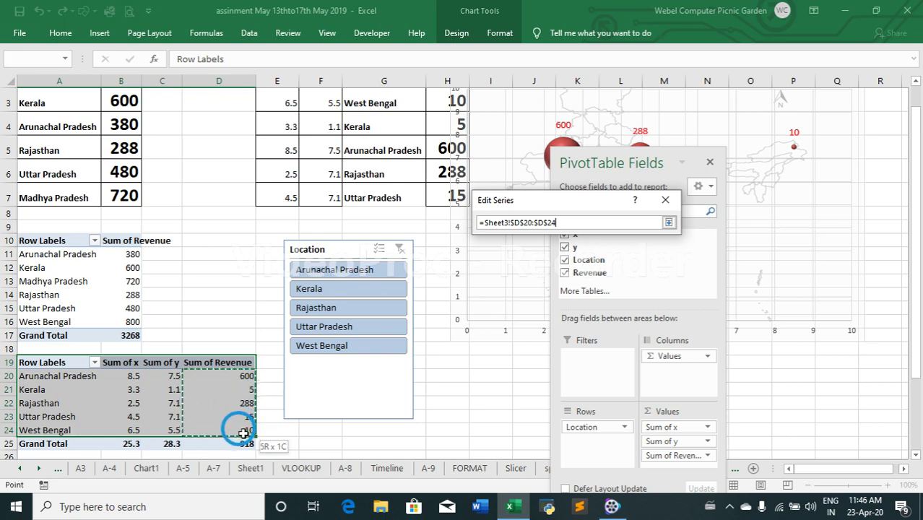
click(668, 225)
click(595, 333)
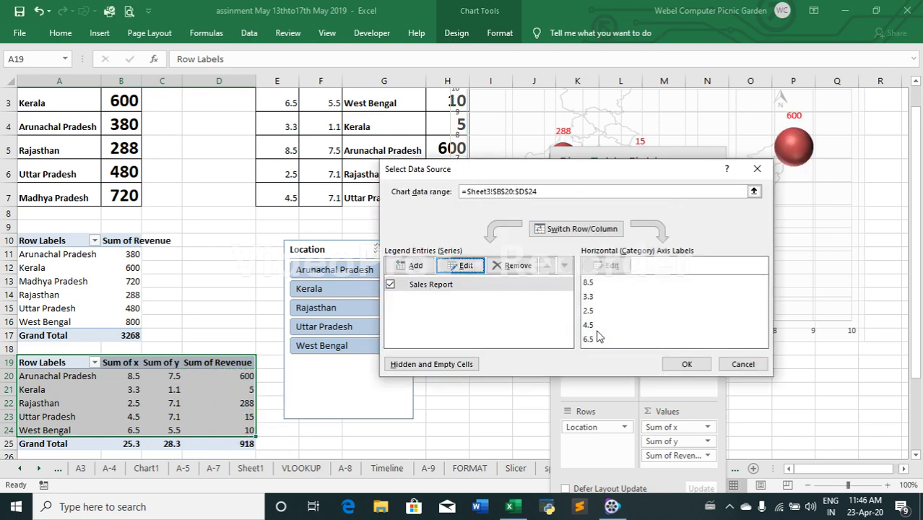
click(693, 364)
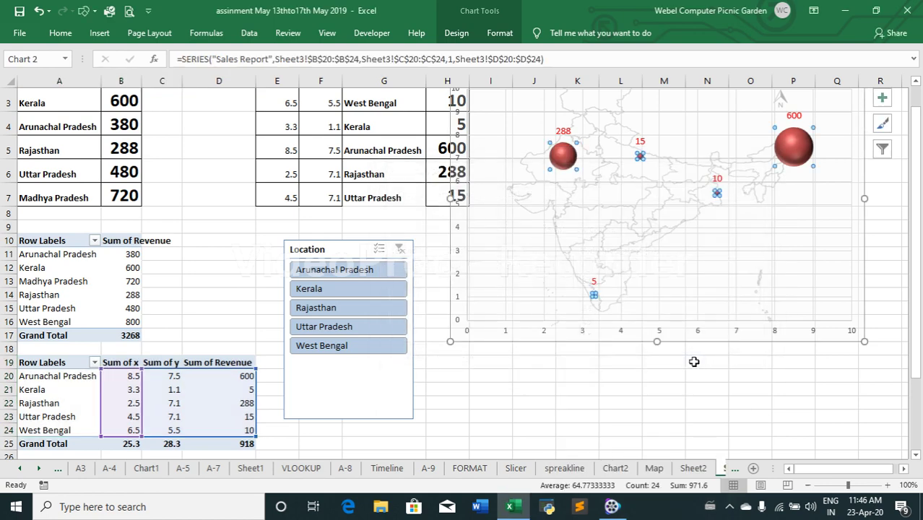
- Filter the map to West Bengal, then to Rajasthan through West Bengal, with the Fields pane moved aside
click(363, 352)
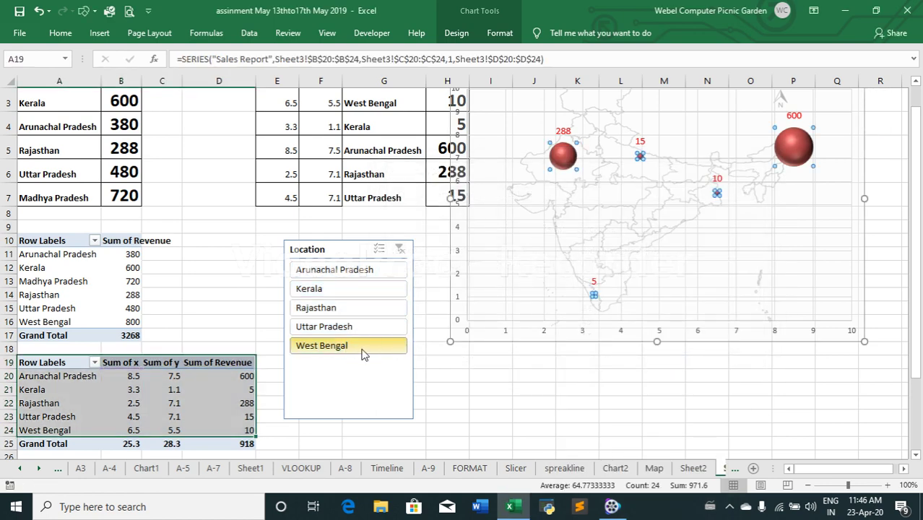
mouse_move(638, 161)
mouse_down()
mouse_move(490, 180)
mouse_move(541, 203)
mouse_move(510, 370)
mouse_up()
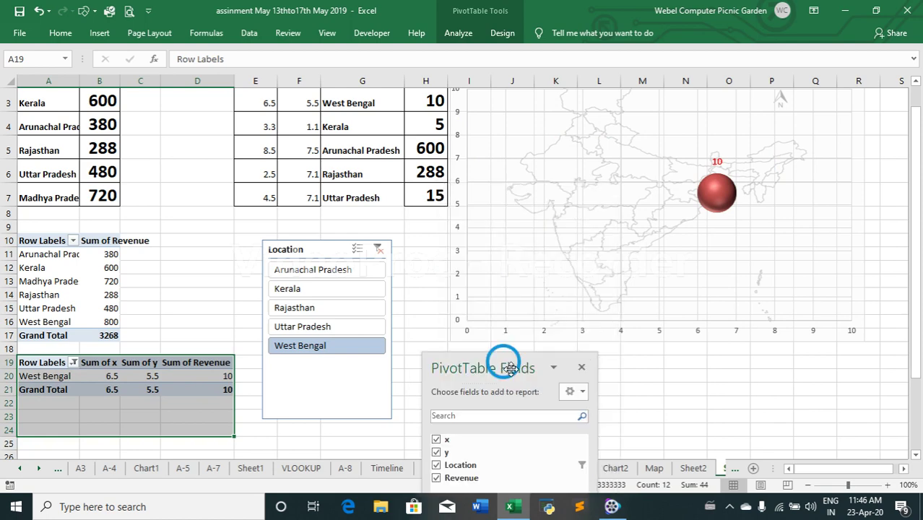
shift+click(323, 309)
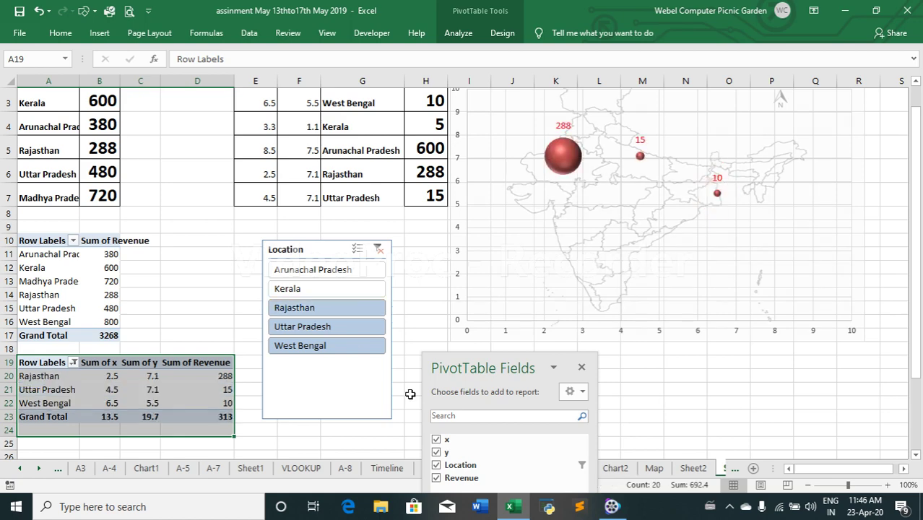
- Filter to Arunachal Pradesh plus Kerala, then clear the Location slicer so all five states return
click(334, 269)
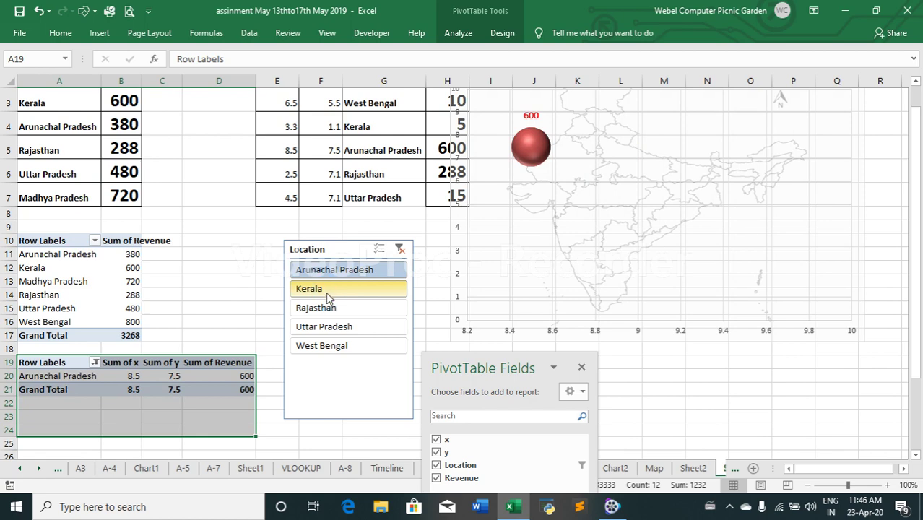
ctrl+click(326, 291)
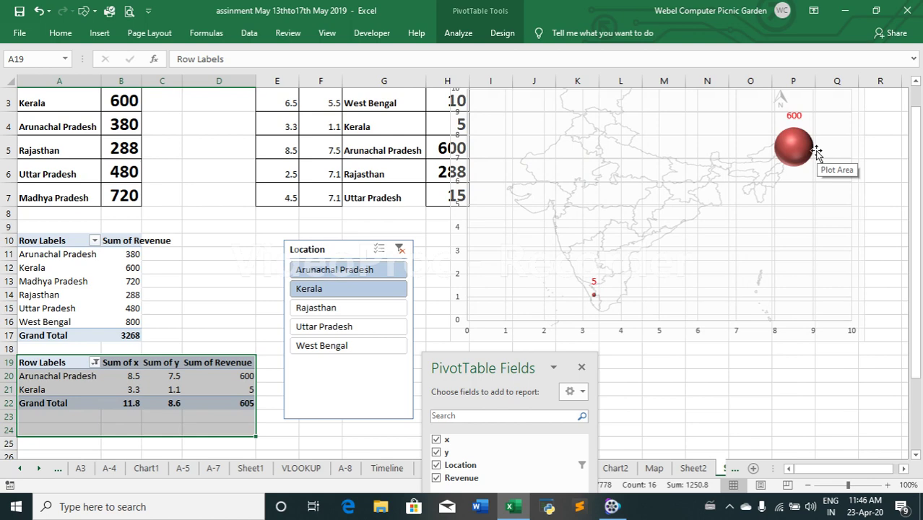
click(399, 249)
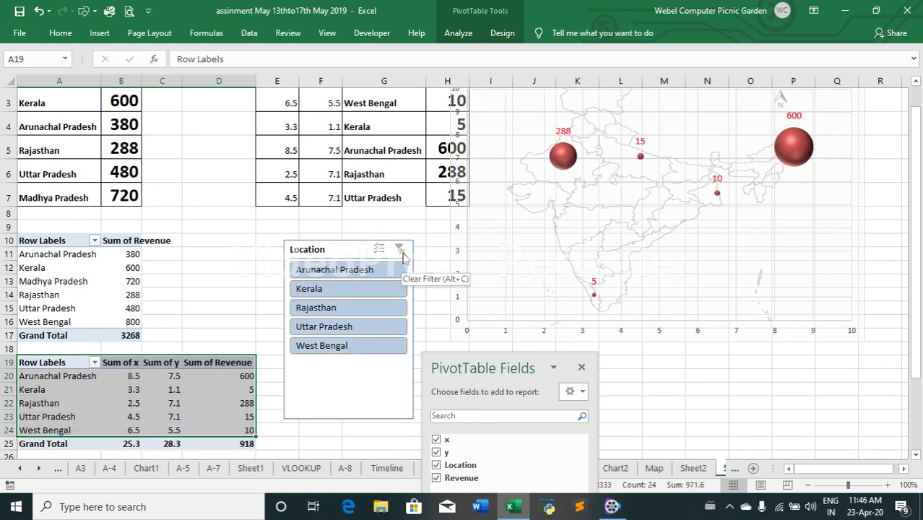
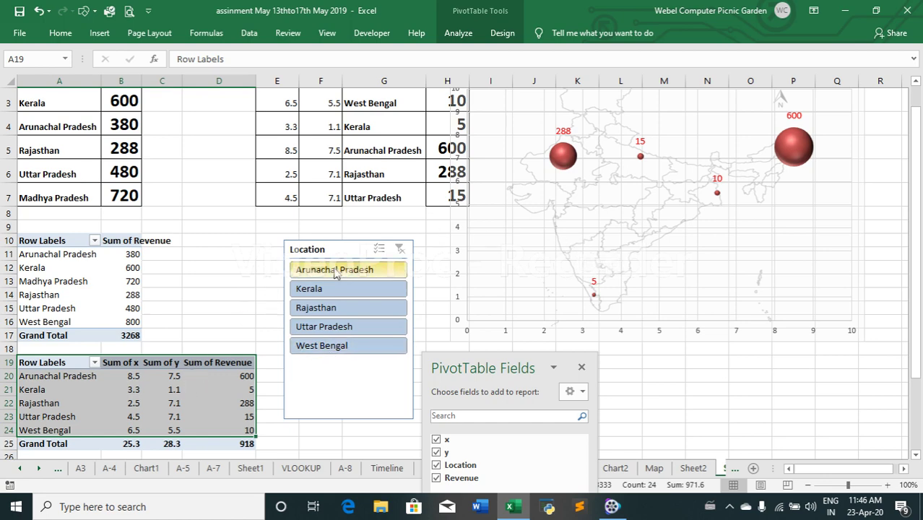
- Apply the orange Dark style to the Location slicer, after briefly trying teal and green
click(330, 385)
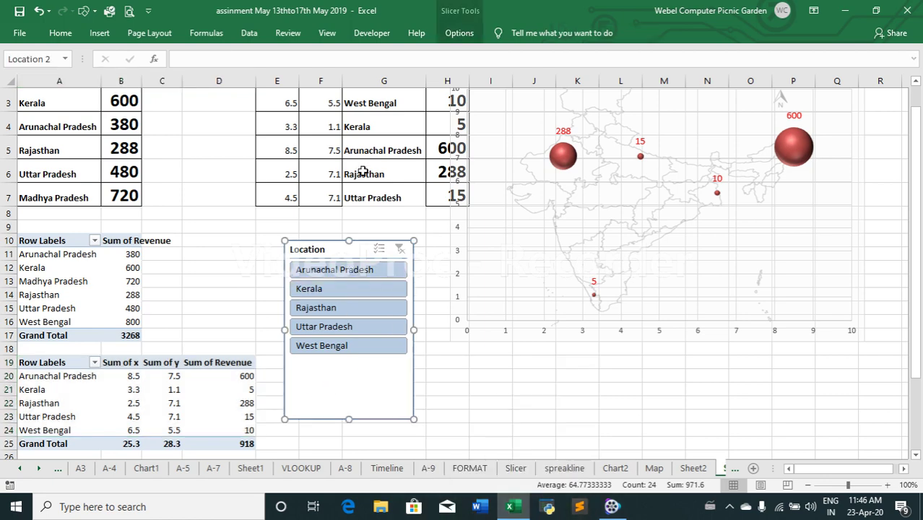
click(460, 34)
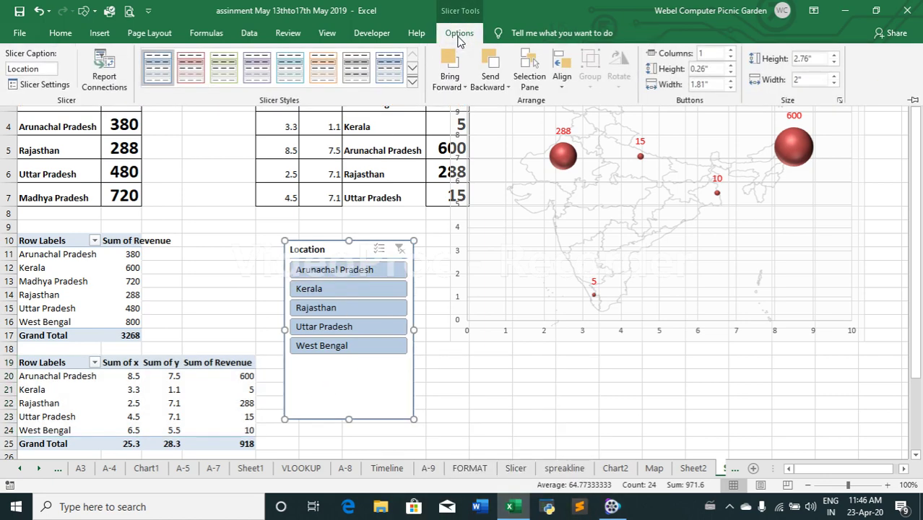
click(412, 81)
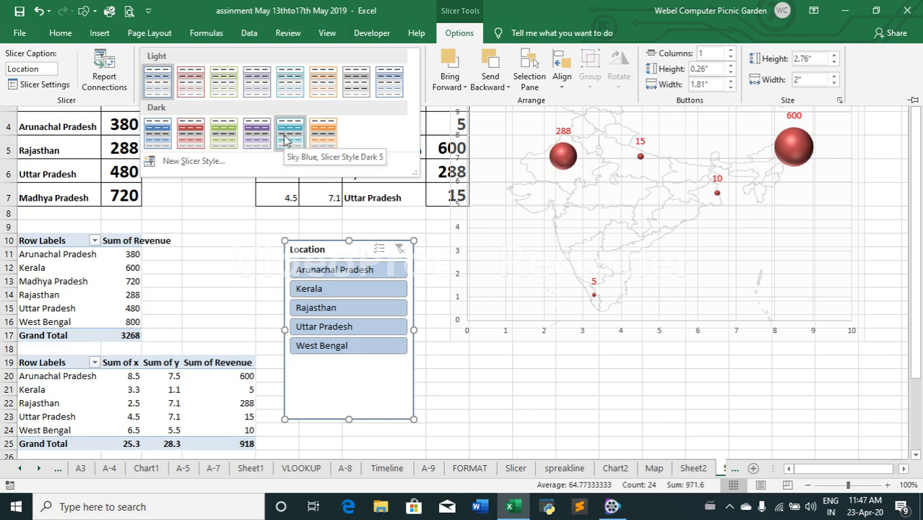
click(286, 140)
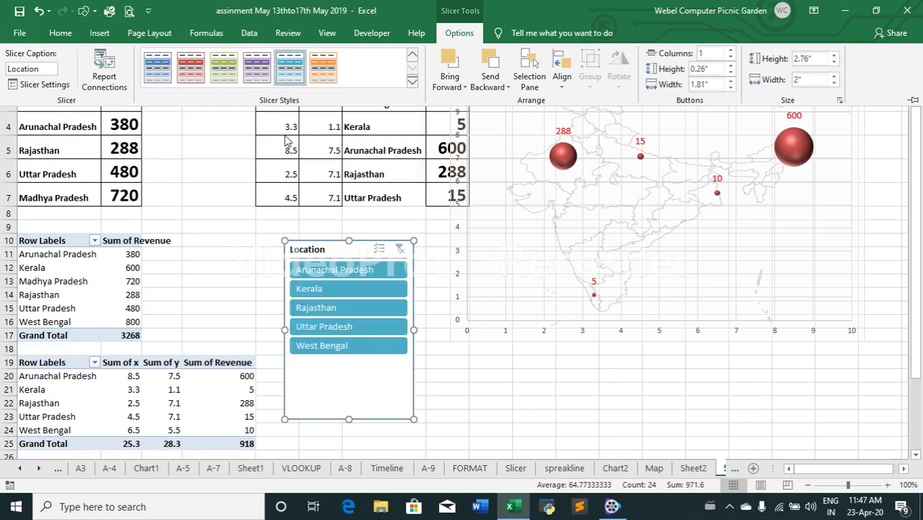
click(330, 80)
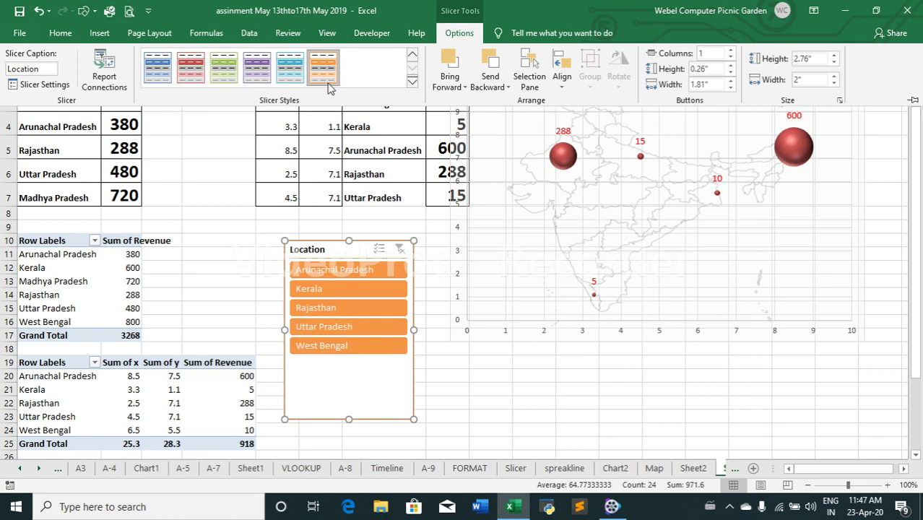
click(224, 75)
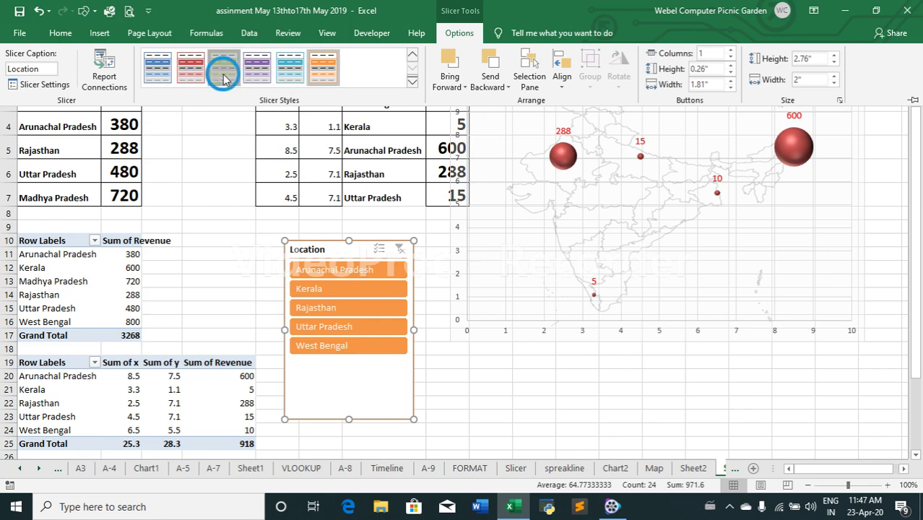
click(316, 78)
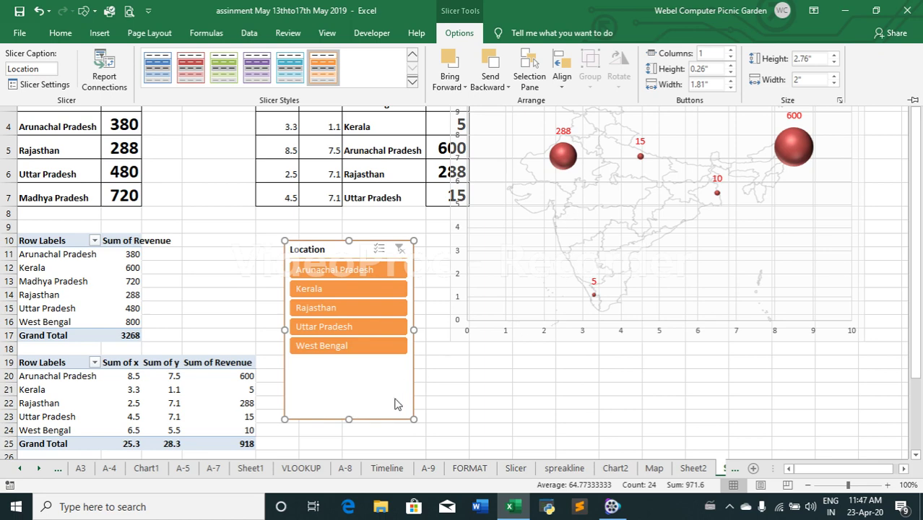
right_click(377, 398)
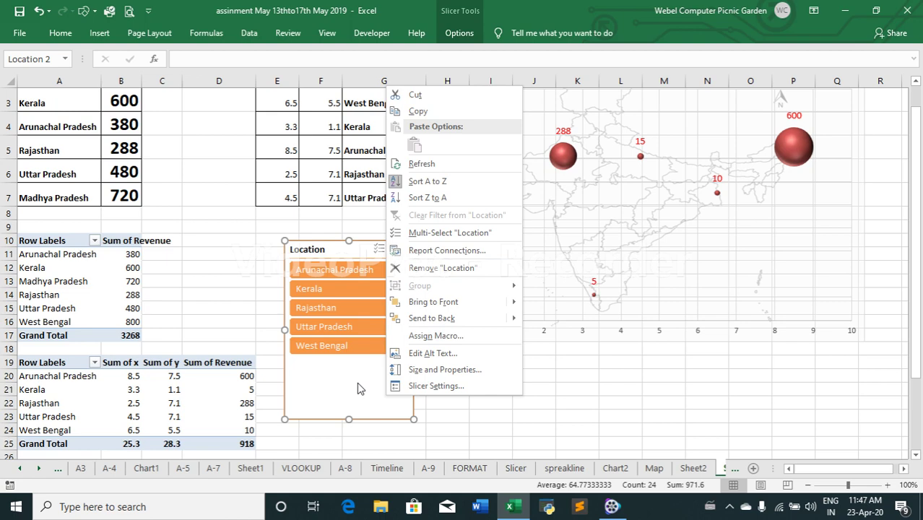
click(352, 388)
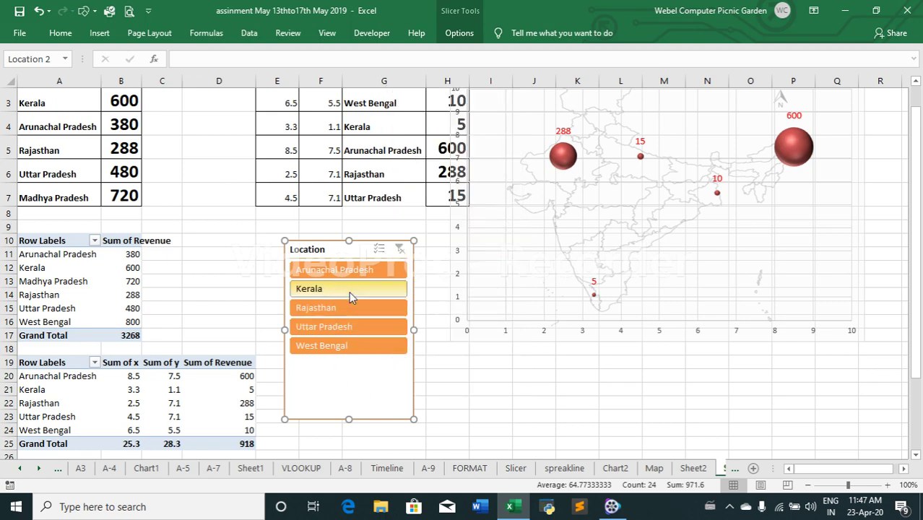
- Uncheck Gridlines in the View ribbon's Show group so the sheet has no grid lines
click(487, 394)
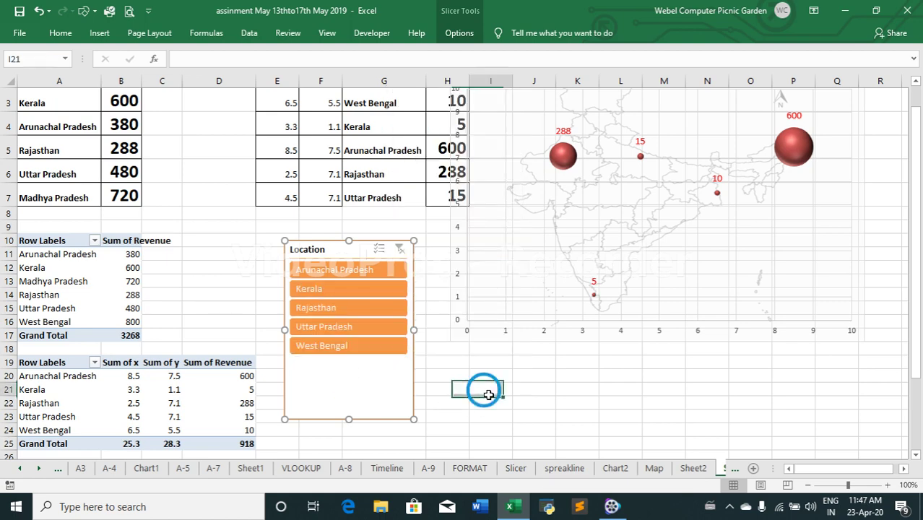
click(327, 33)
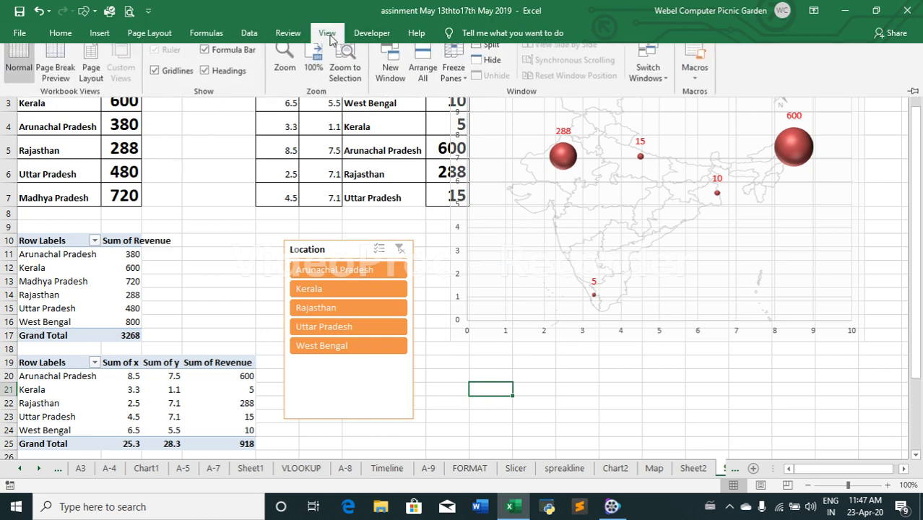
click(156, 80)
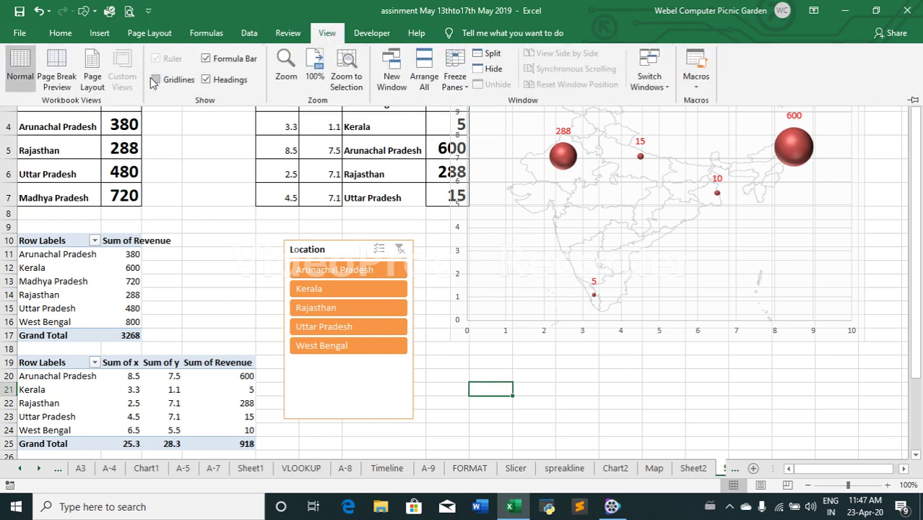
click(536, 363)
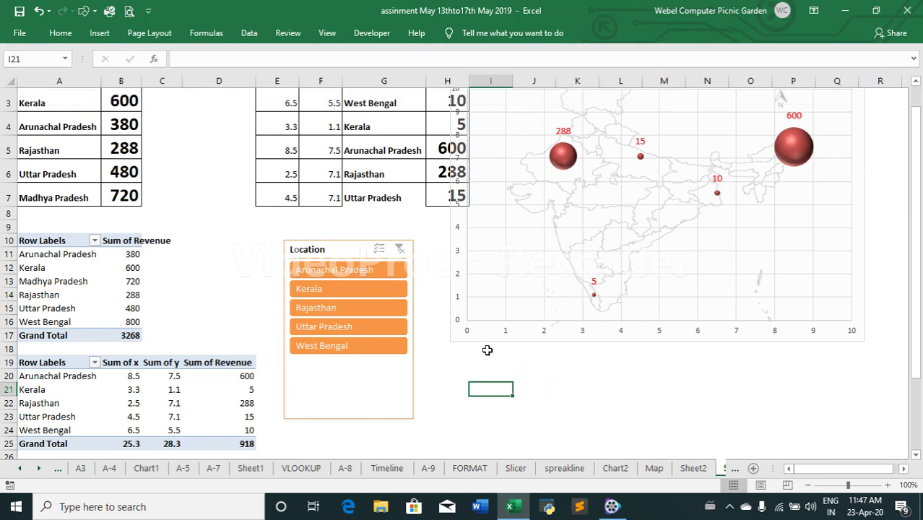
click(387, 173)
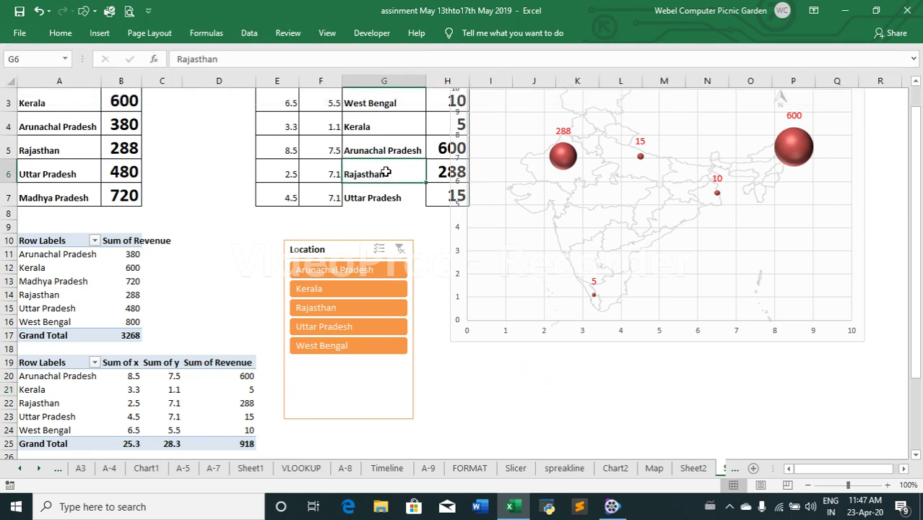
- Move the Data Area table from E1:H7 one column left to D1, accepting the unmerge warning
scroll(335, 172, up, 1)
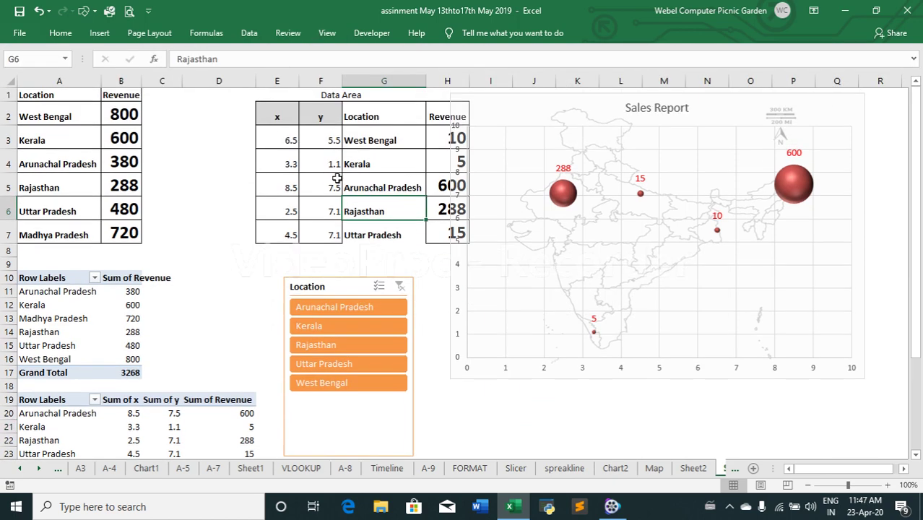
drag(290, 94, 458, 232)
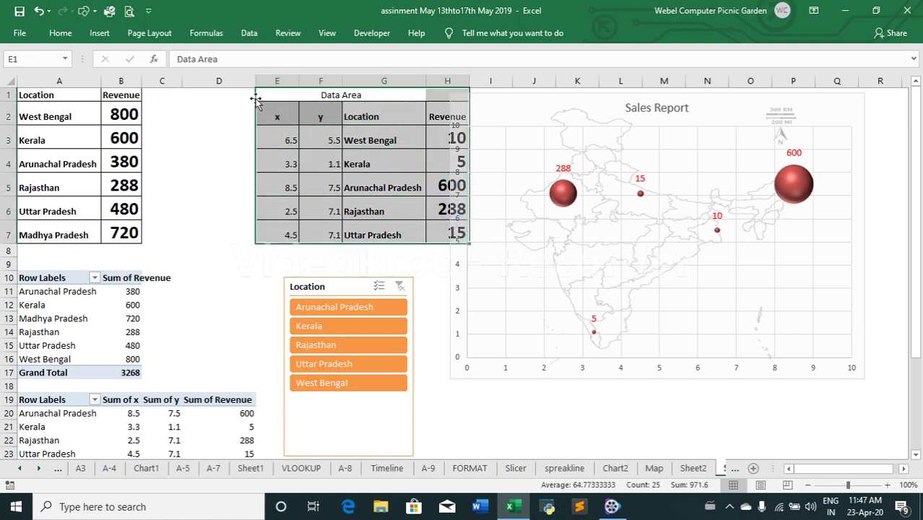
mouse_move(257, 99)
mouse_down()
mouse_move(181, 99)
mouse_move(190, 101)
mouse_up()
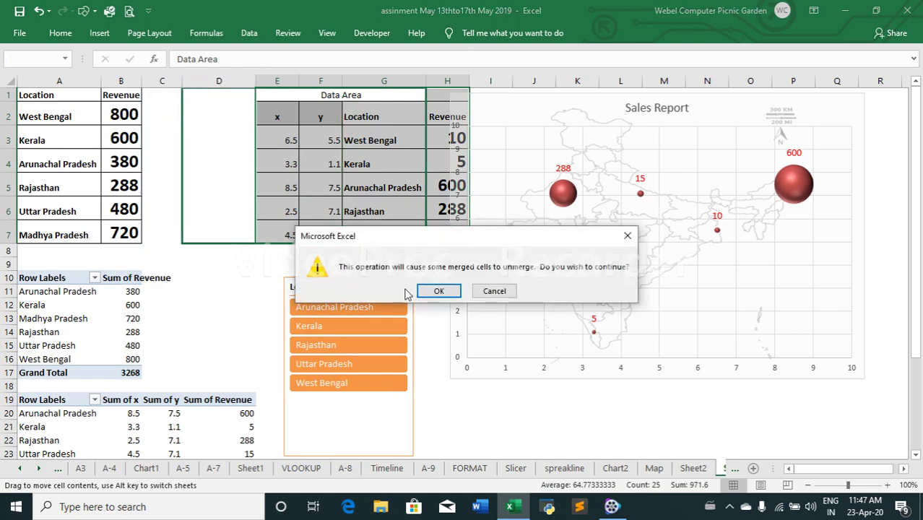
click(438, 292)
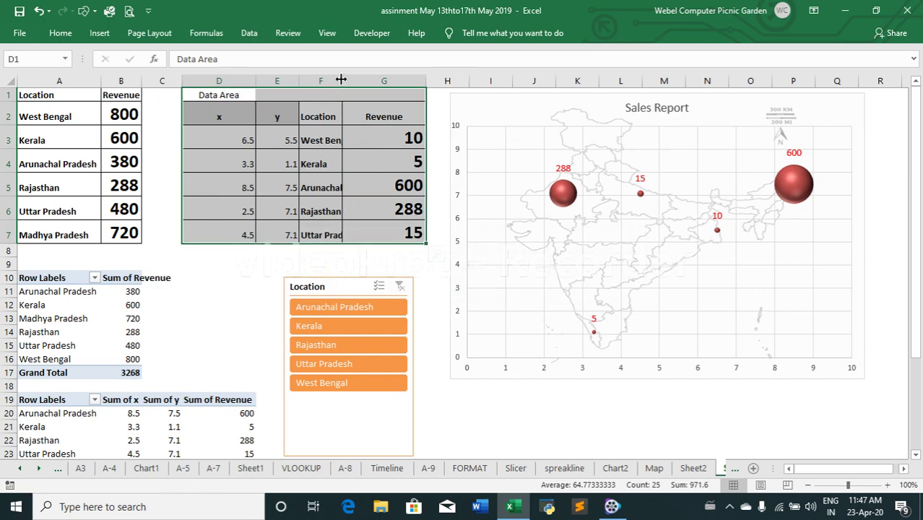
- Narrow column D and widen the Location column so every state name shows fully
drag(341, 79, 354, 79)
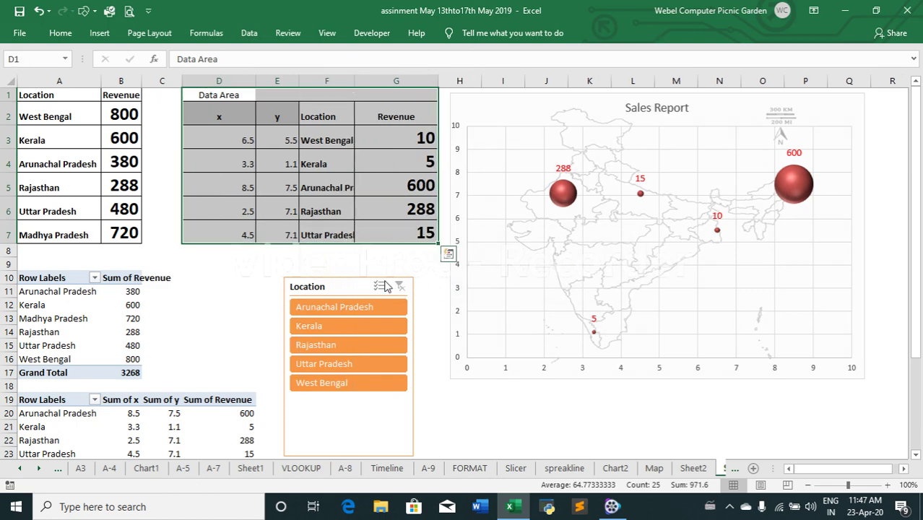
drag(254, 78, 231, 75)
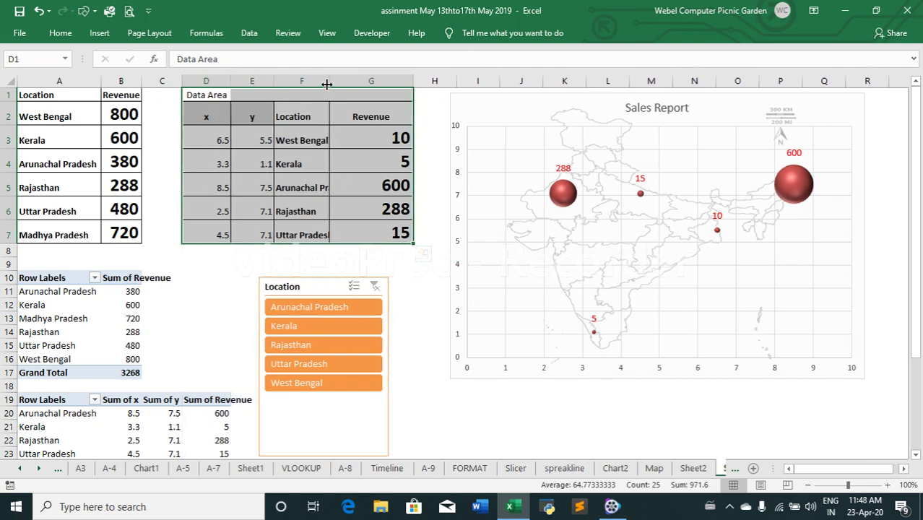
drag(329, 78, 343, 85)
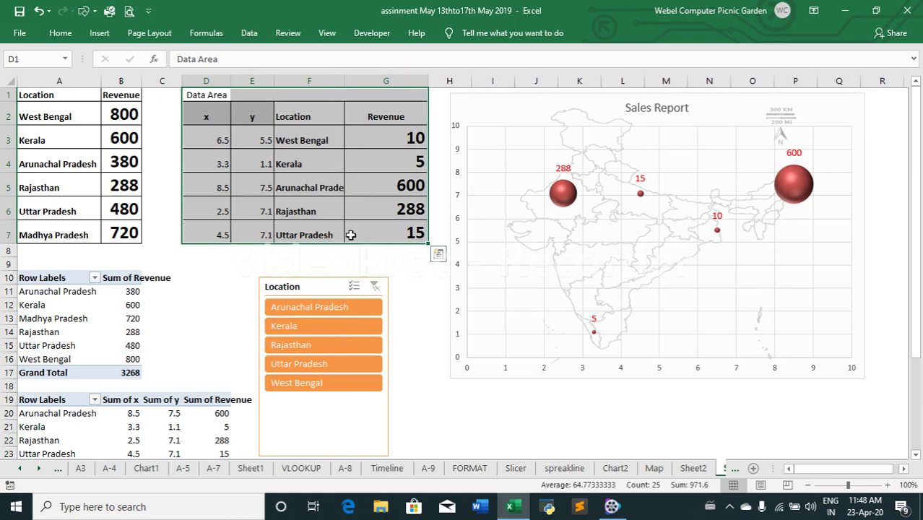
- Make the 'Sales Report' chart title bold with a green font colour
click(639, 108)
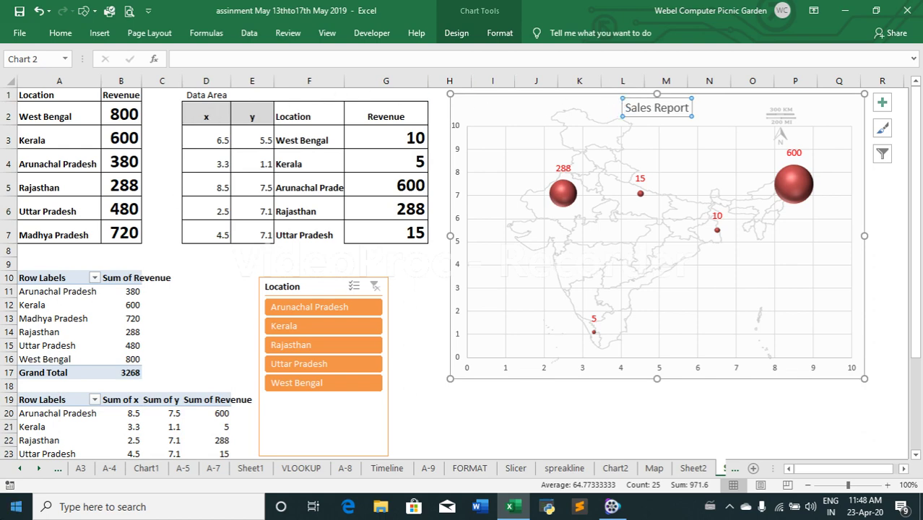
click(60, 33)
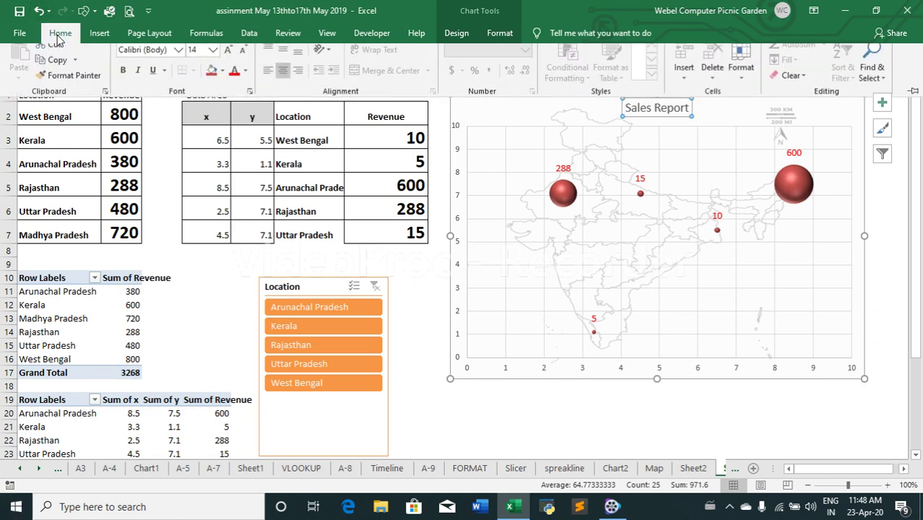
click(122, 80)
click(247, 82)
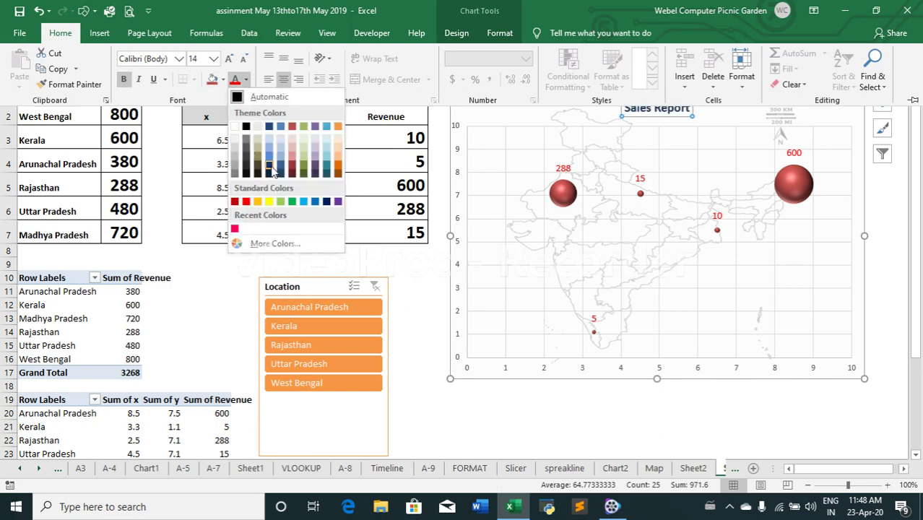
click(292, 202)
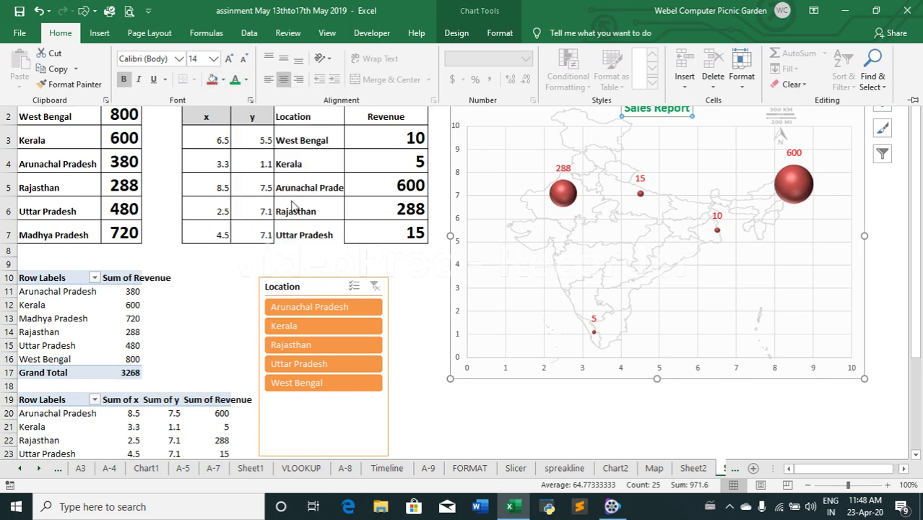
click(565, 192)
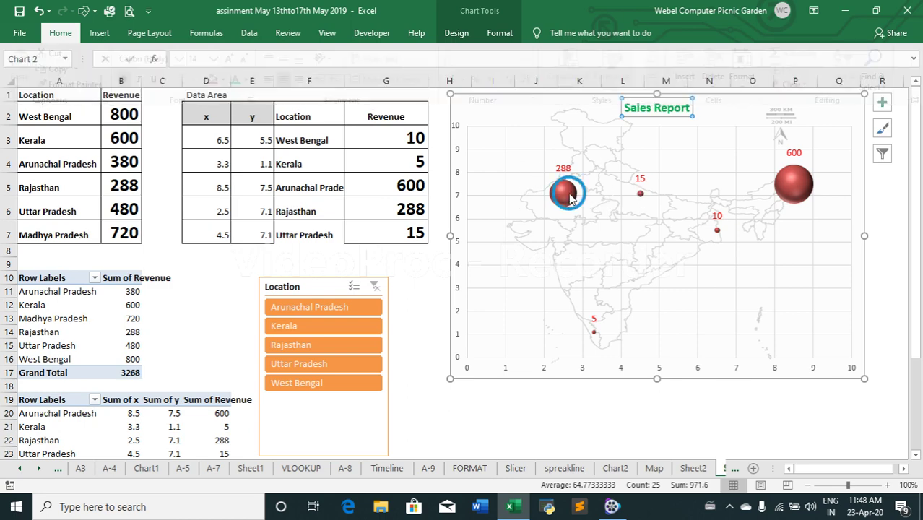
click(800, 193)
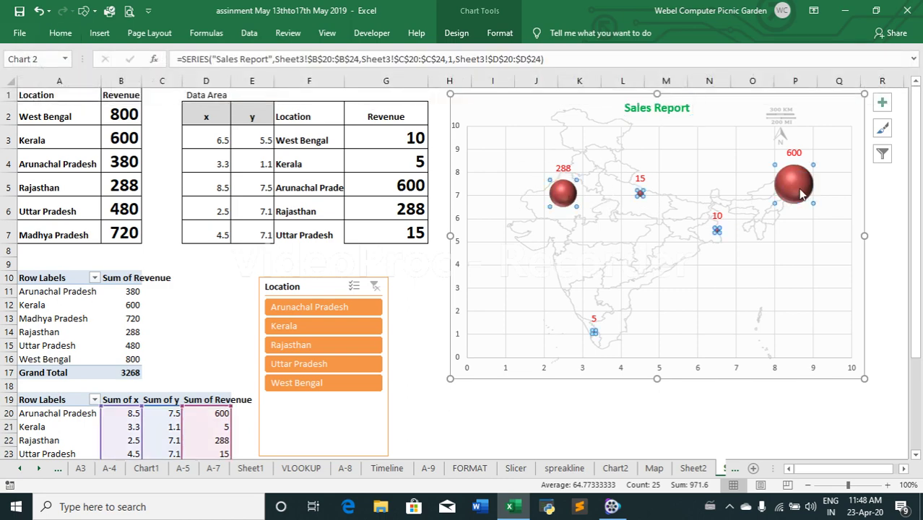